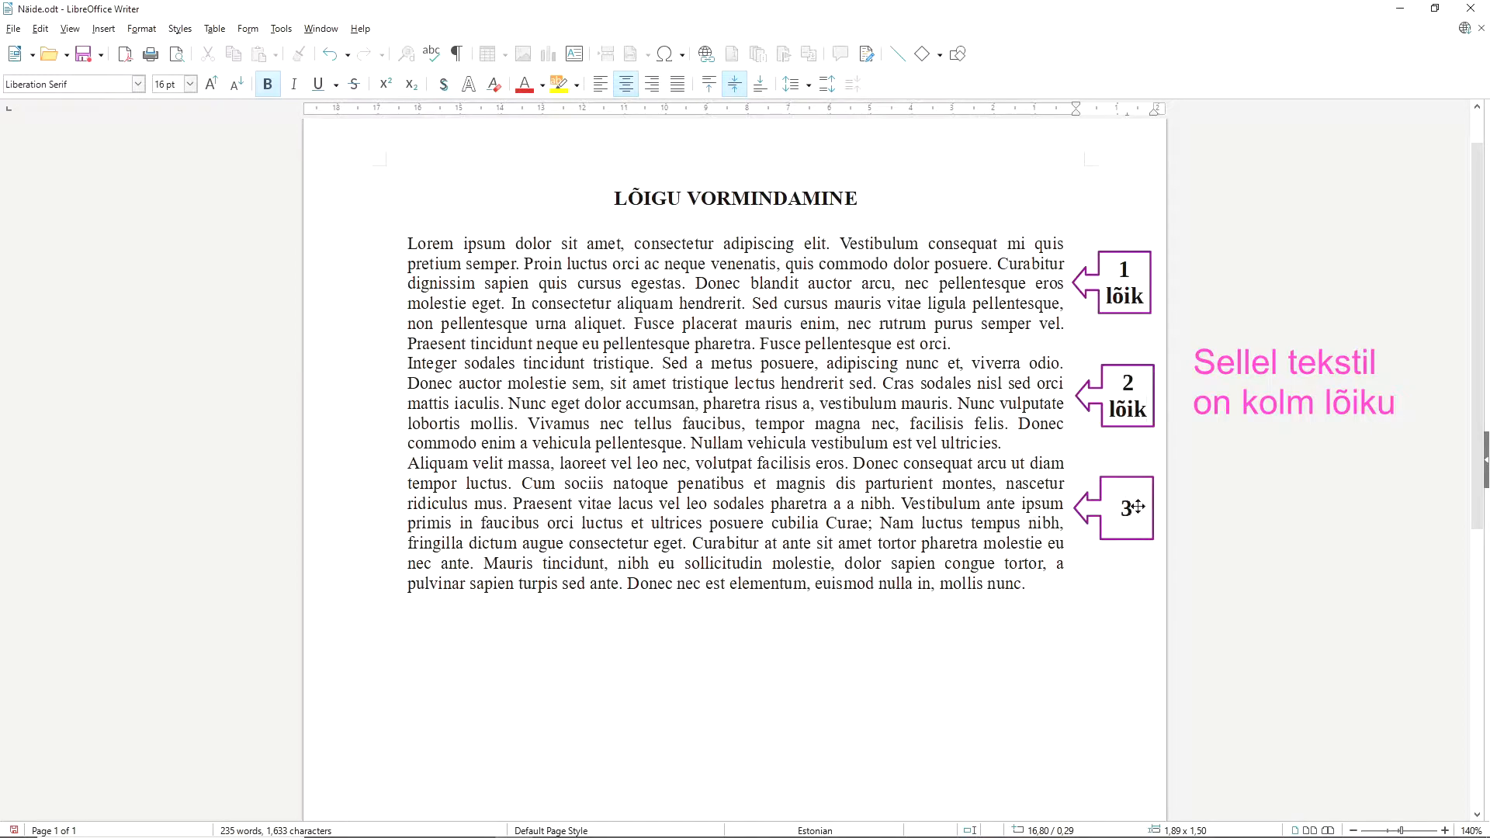
Add the text "lõik" to the third arrow callout beside the third paragraph.
{"action": "type", "text": "lõik"}
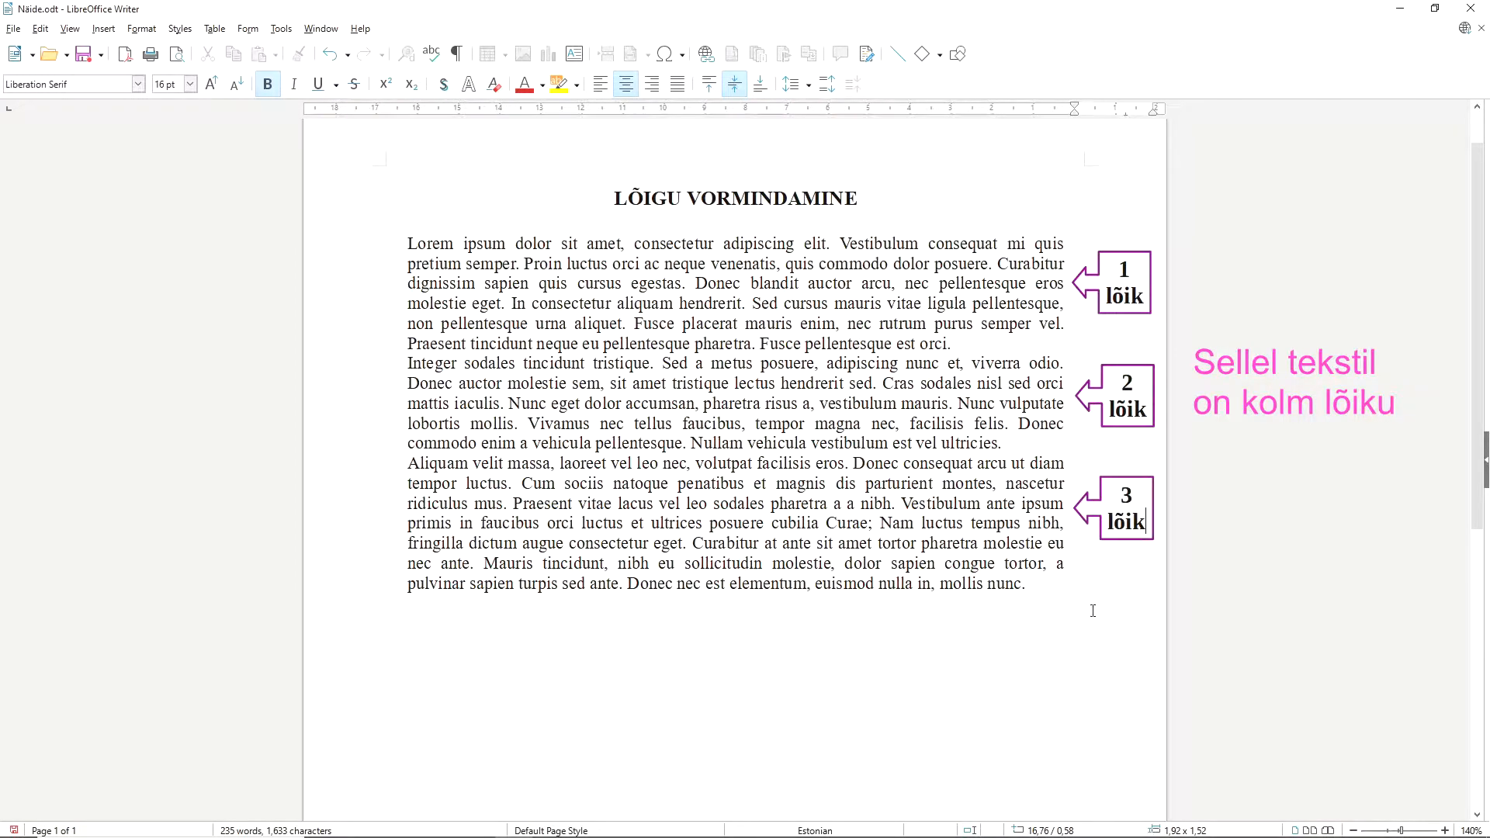
{"action": "left_click", "coordinate": [1047, 594]}
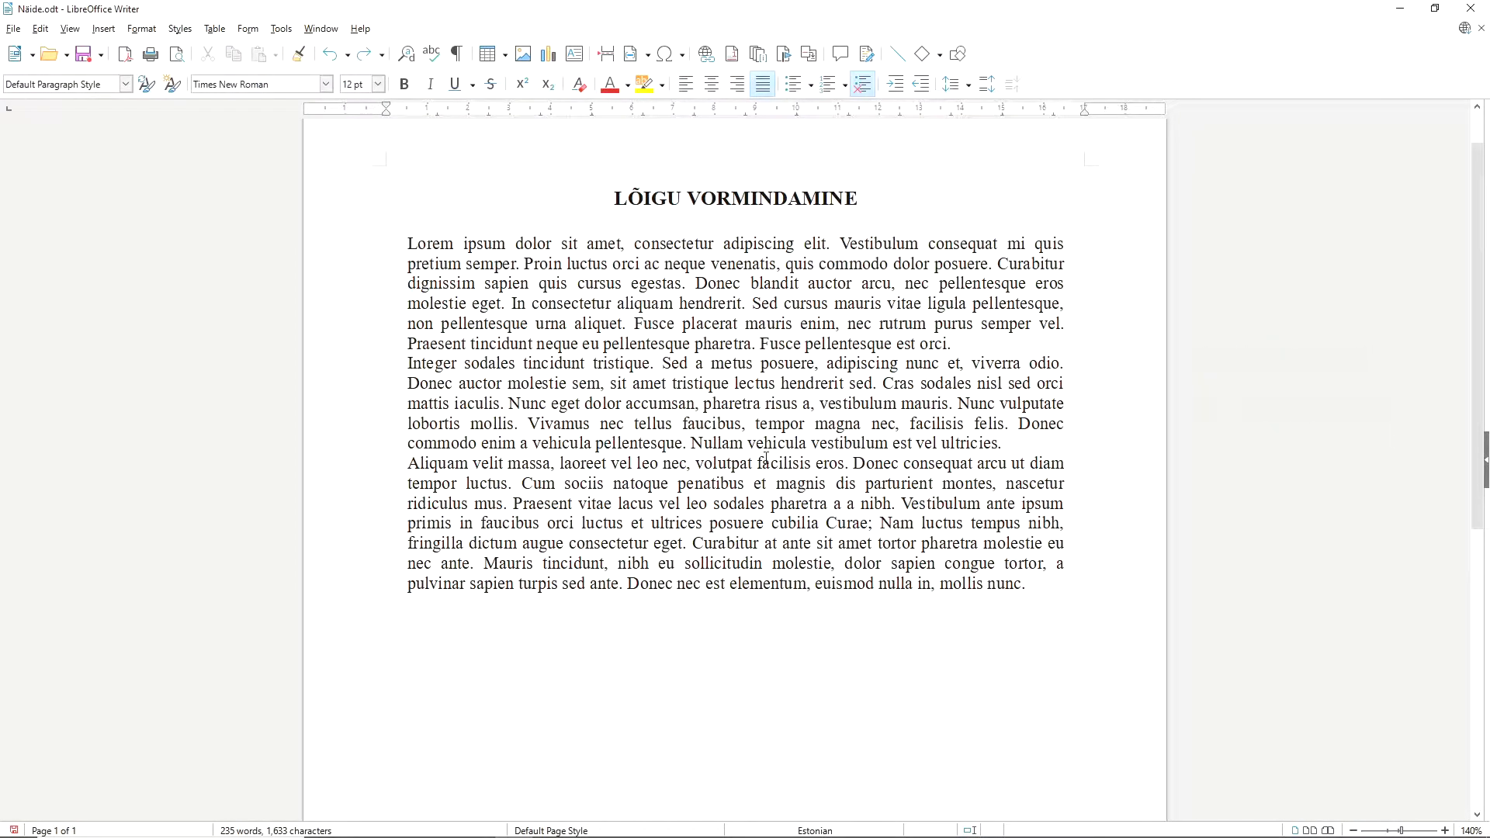
Align the first body paragraph to the left.
{"action": "left_click", "coordinate": [1012, 443]}
{"action": "left_click_drag", "start_coordinate": [409, 245], "coordinate": [972, 340]}
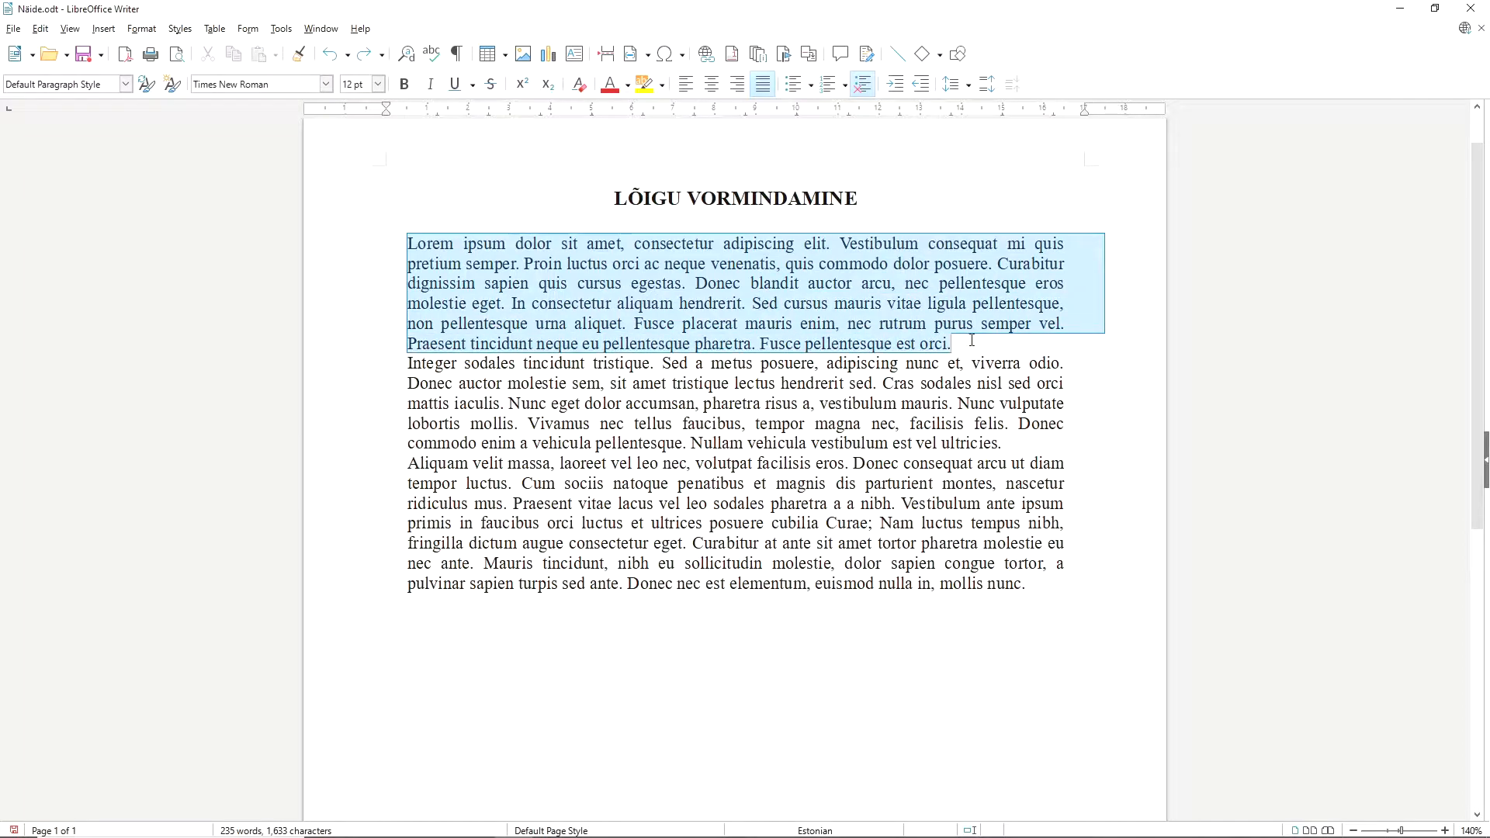
{"action": "left_click", "coordinate": [685, 86]}
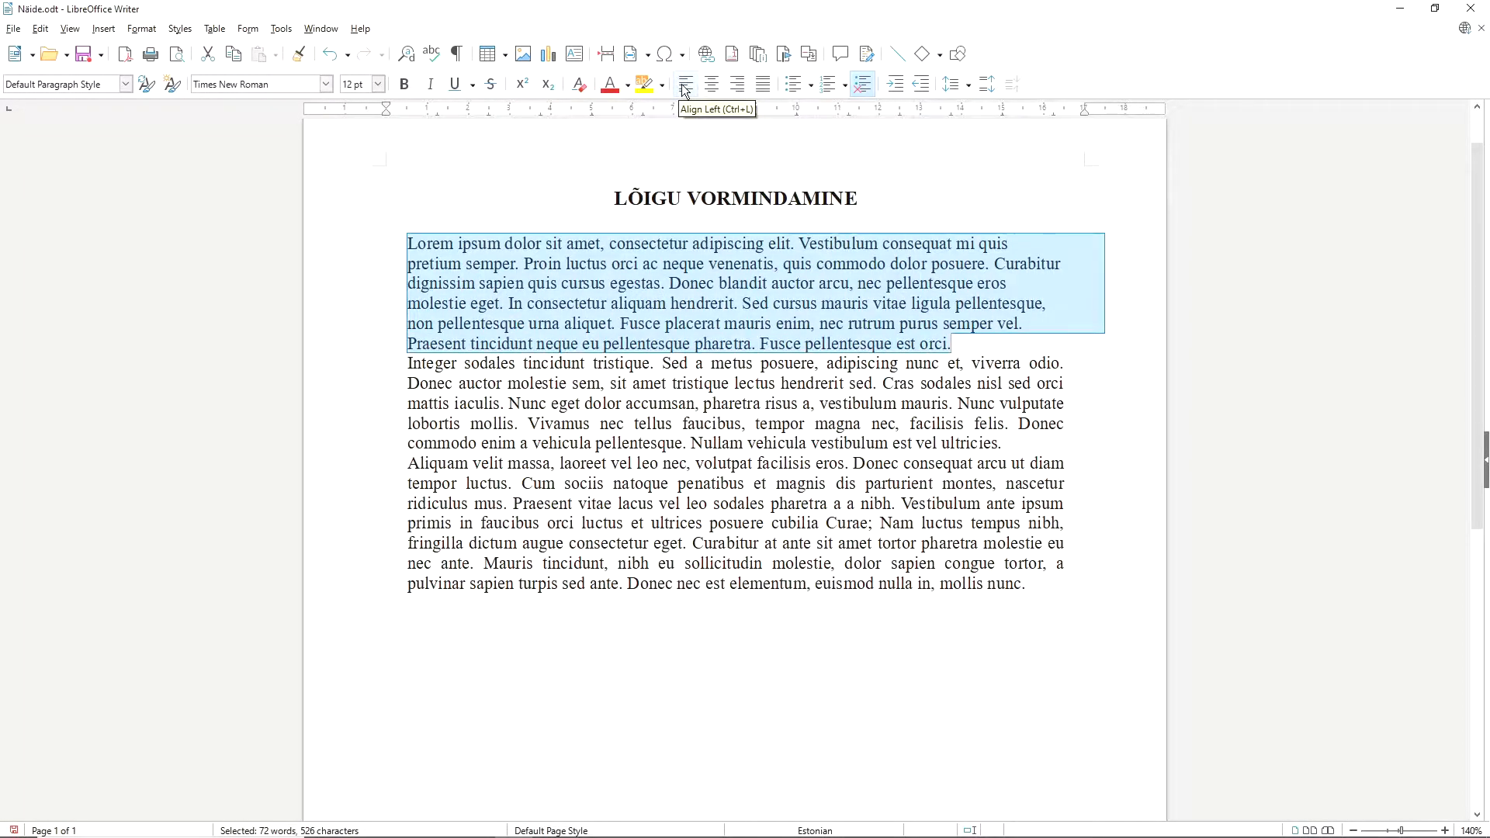
{"action": "left_click", "coordinate": [970, 355]}
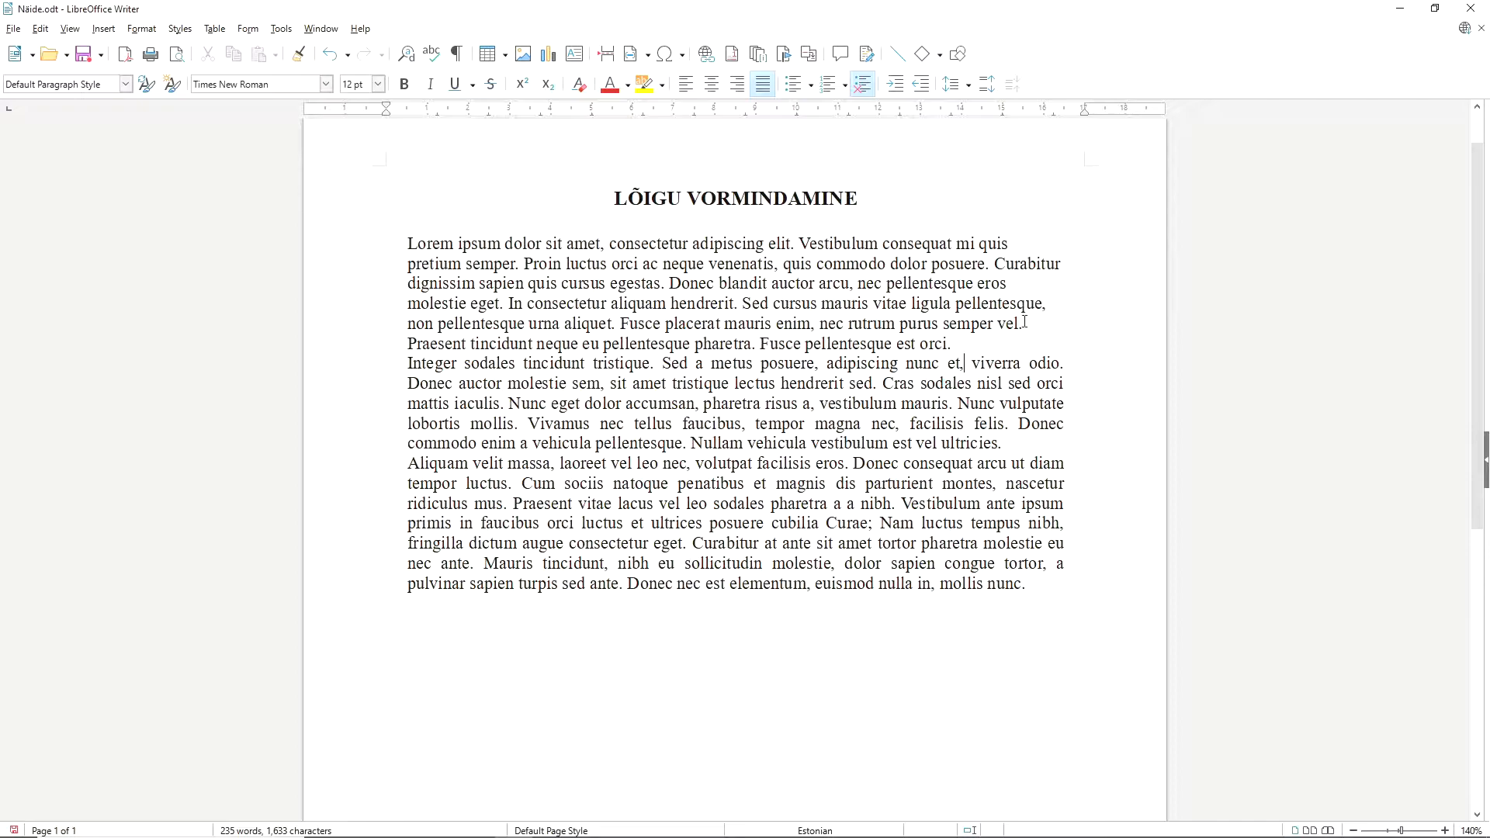
Centre the text of the first body paragraph.
{"action": "left_click_drag", "start_coordinate": [399, 248], "coordinate": [953, 346]}
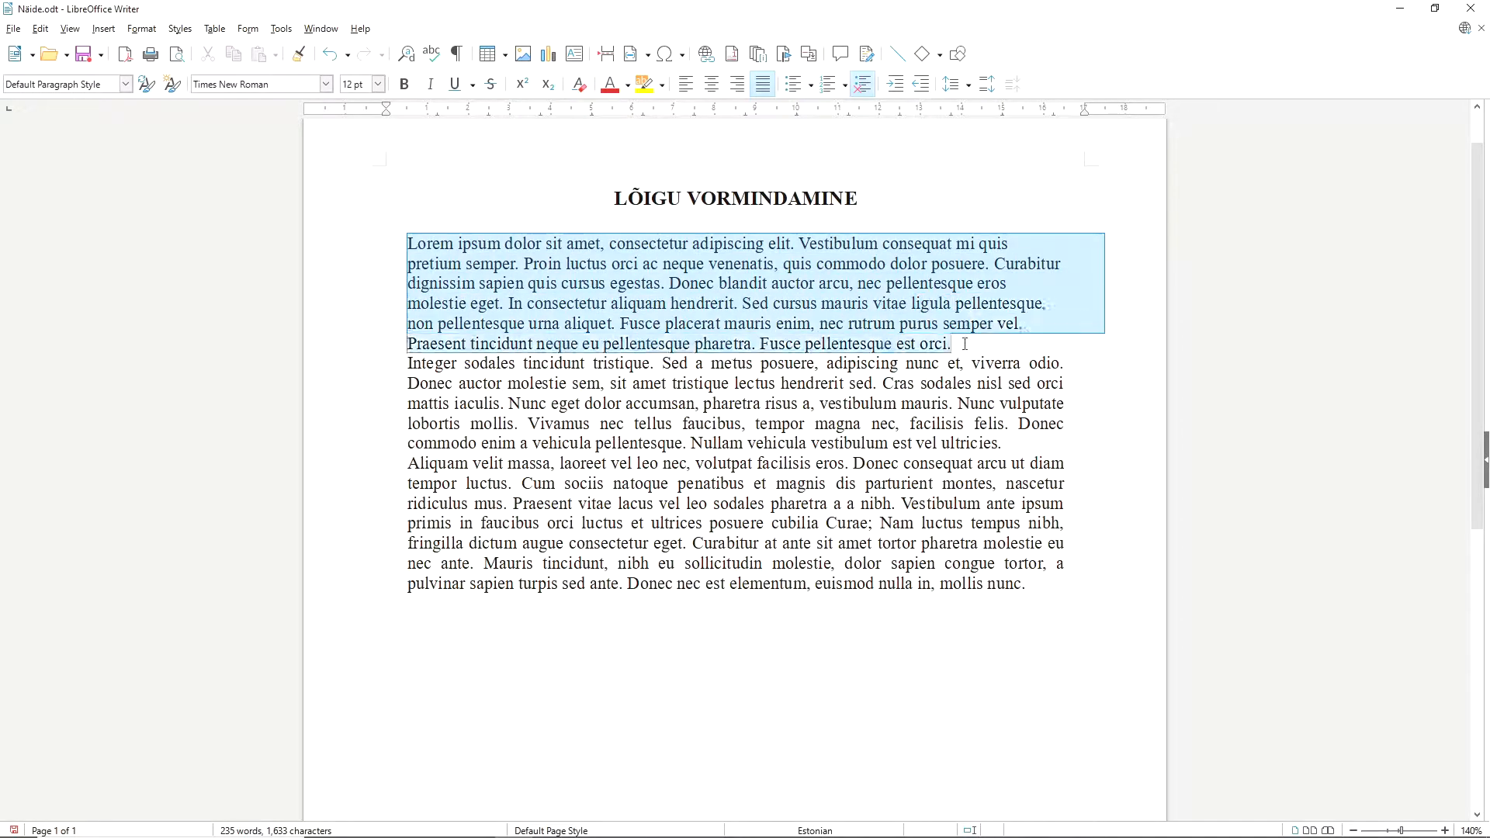
{"action": "left_click", "coordinate": [712, 84]}
{"action": "left_click", "coordinate": [769, 283]}
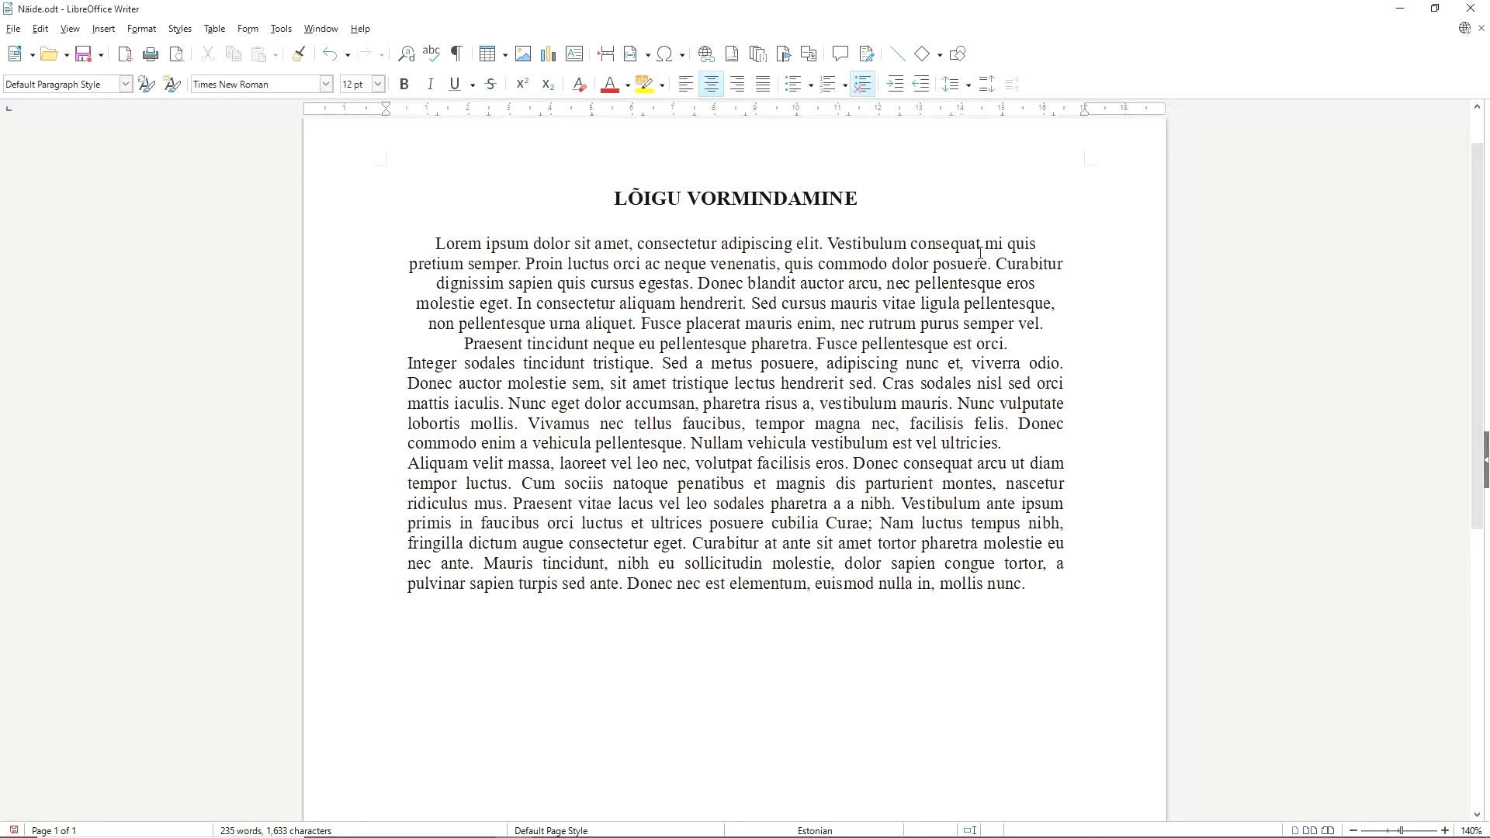
Align the first body paragraph to the right.
{"action": "left_click_drag", "start_coordinate": [434, 243], "coordinate": [1047, 319]}
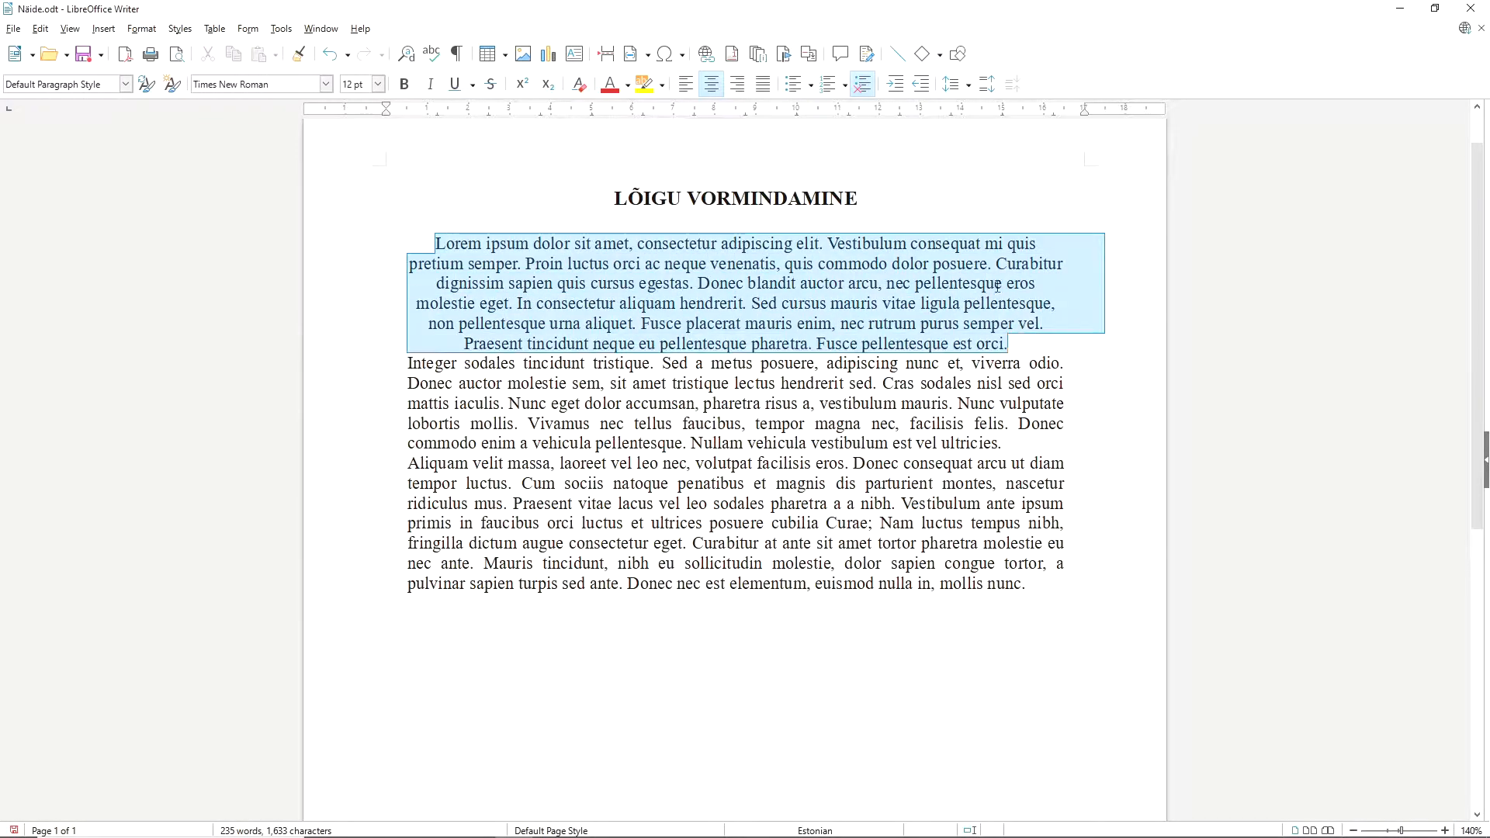
{"action": "left_click", "coordinate": [740, 85]}
{"action": "left_click", "coordinate": [1077, 343]}
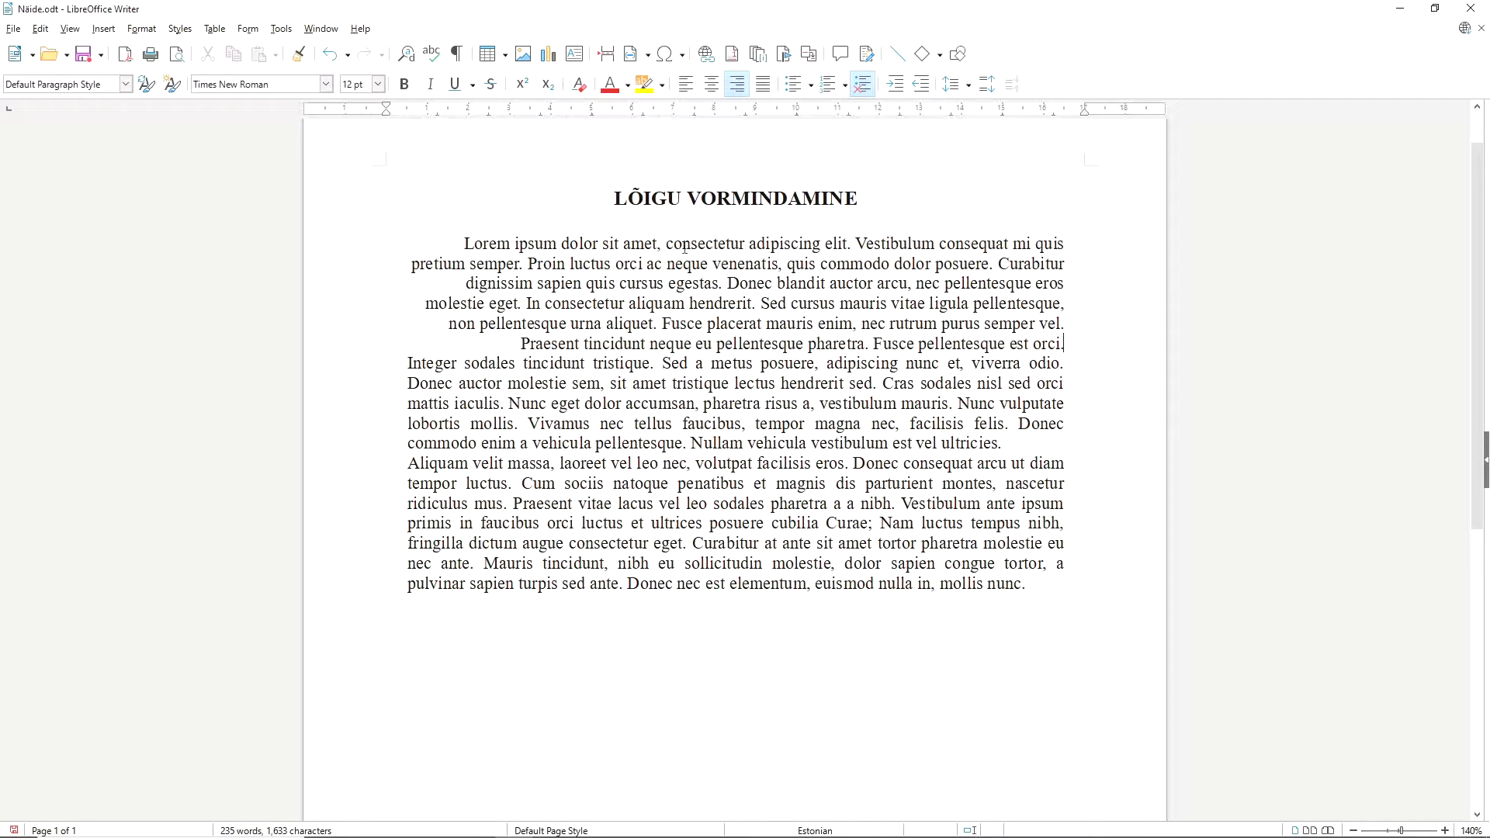
Justify the first body paragraph.
{"action": "left_click_drag", "start_coordinate": [460, 242], "coordinate": [1065, 346]}
{"action": "left_click", "coordinate": [763, 84]}
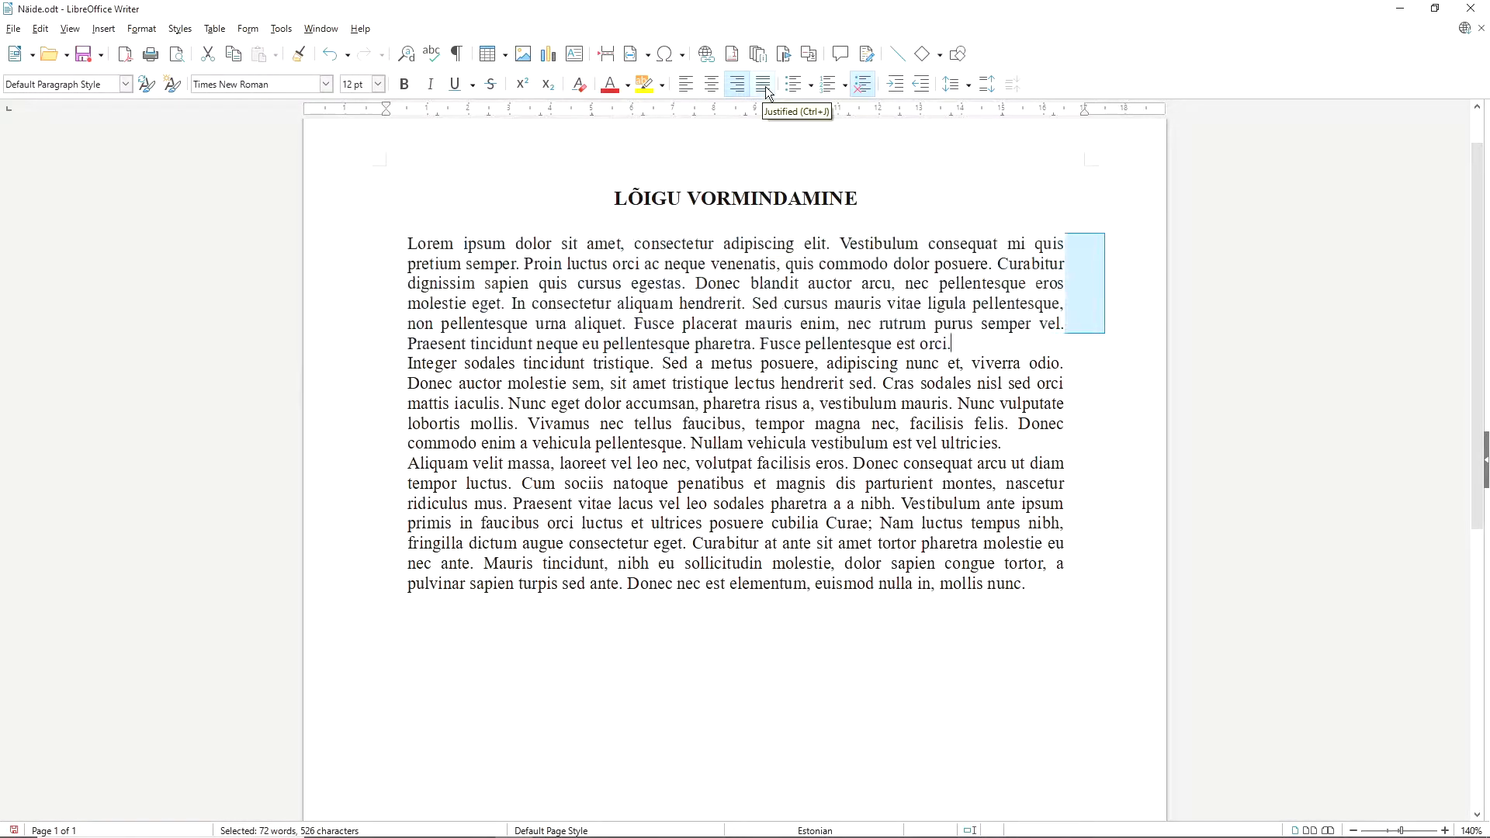
{"action": "left_click", "coordinate": [969, 345]}
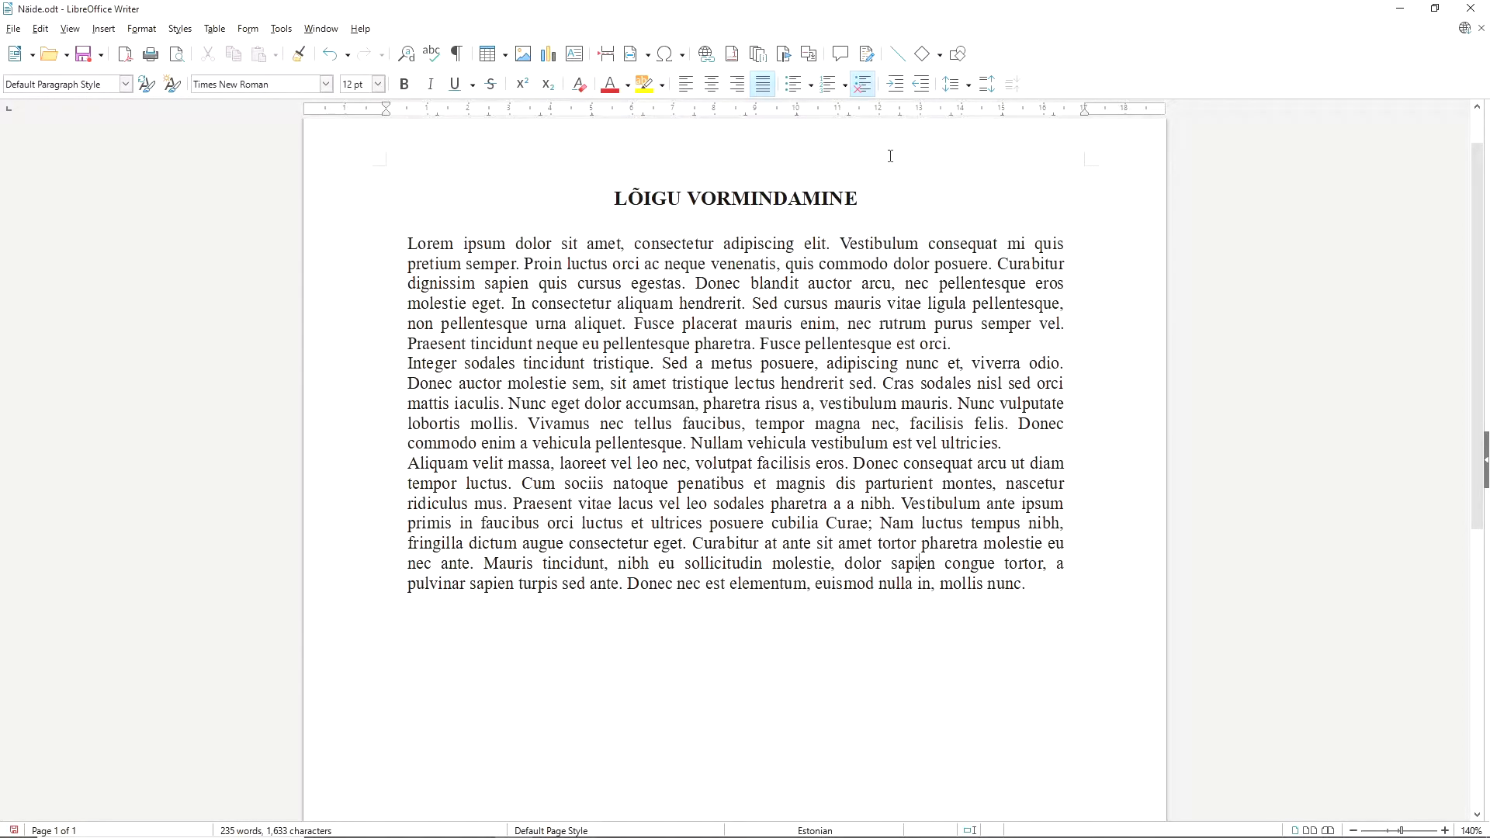
Set the line spacing of all three body paragraphs to 1.5.
{"action": "left_click", "coordinate": [970, 84]}
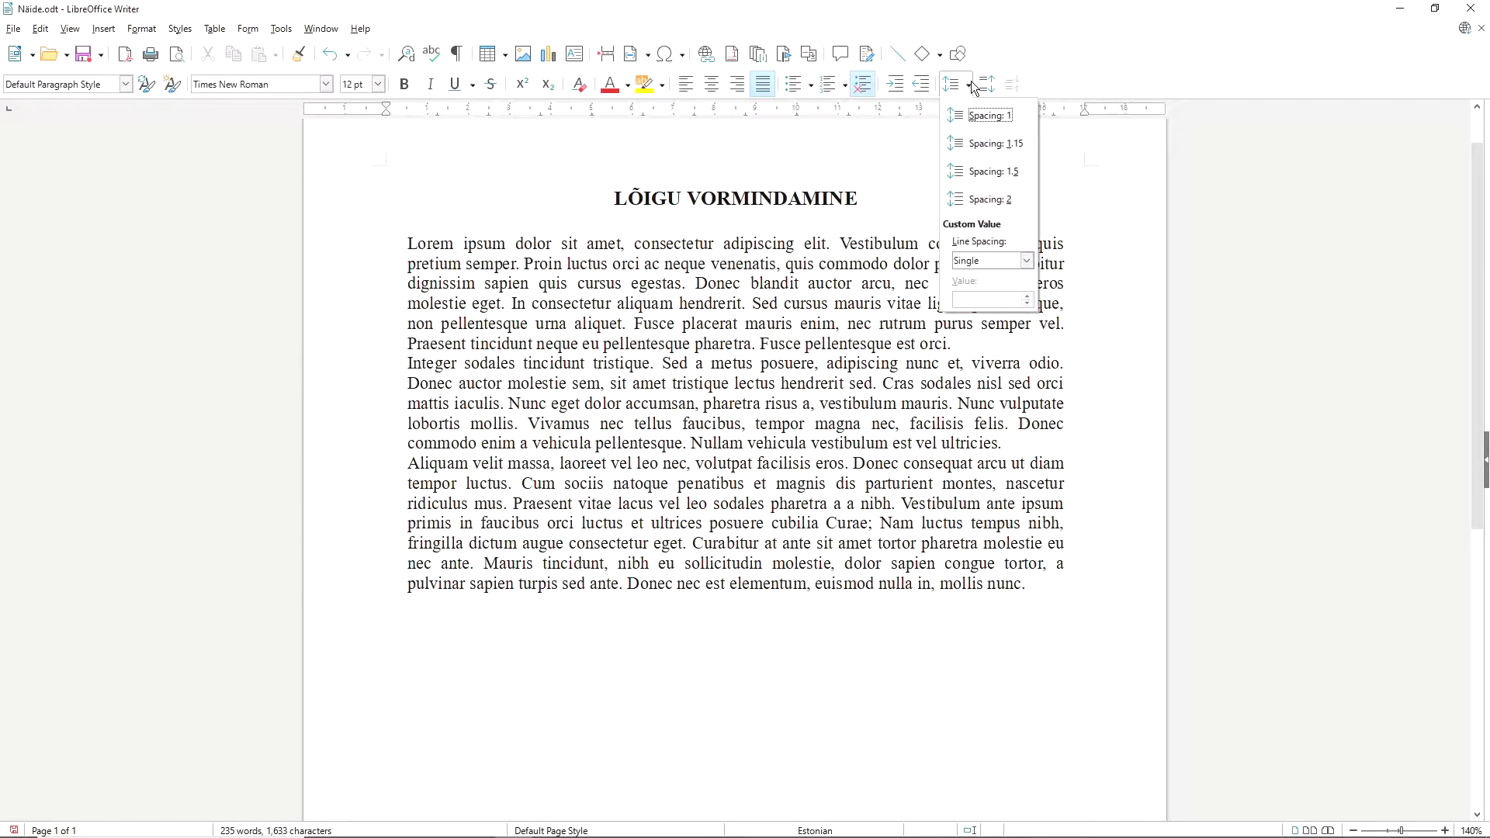
{"action": "left_click", "coordinate": [972, 84]}
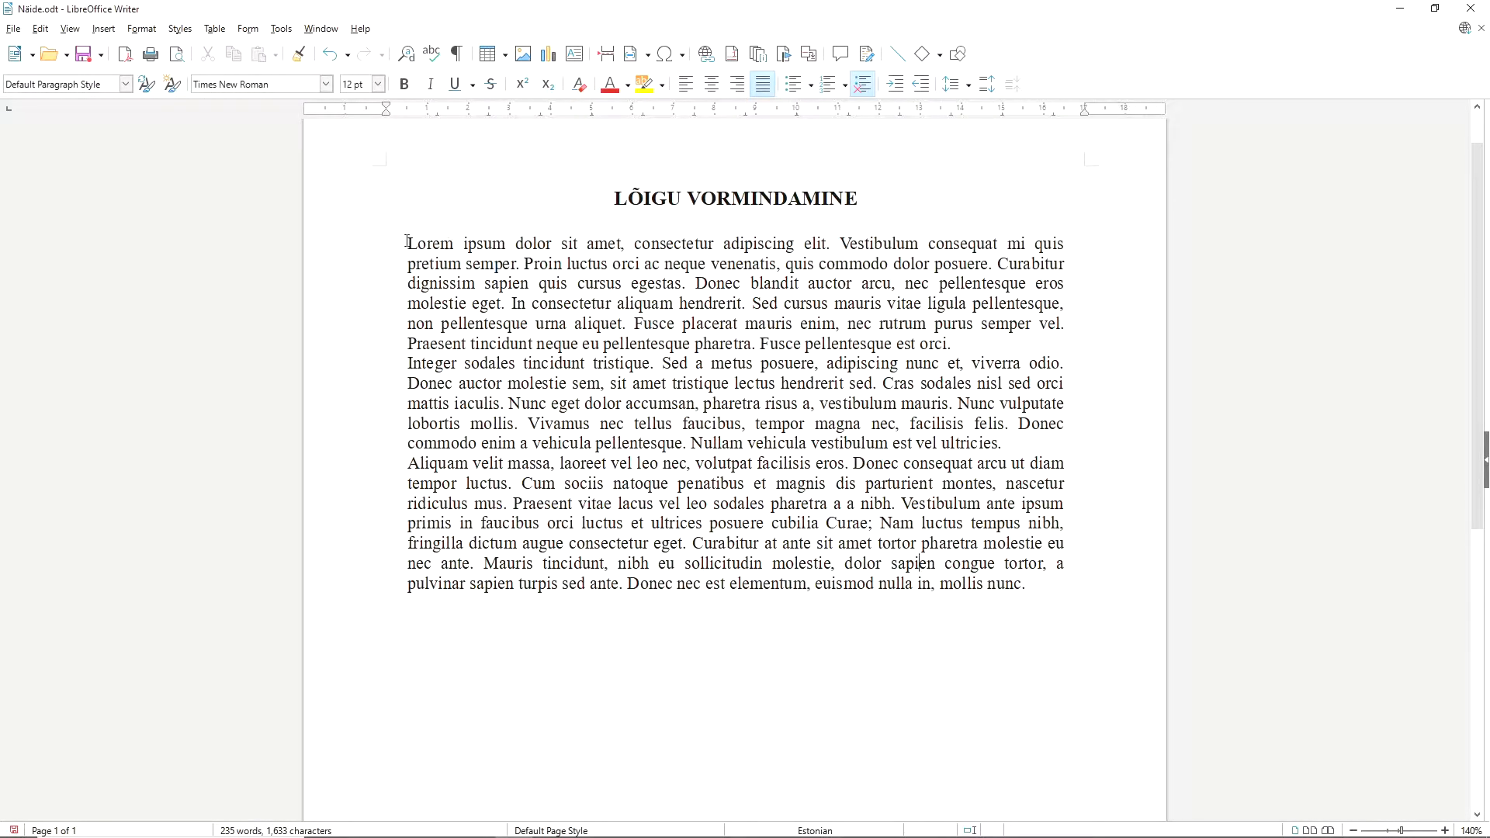
{"action": "left_click_drag", "start_coordinate": [407, 243], "coordinate": [1058, 588]}
{"action": "left_click", "coordinate": [970, 84]}
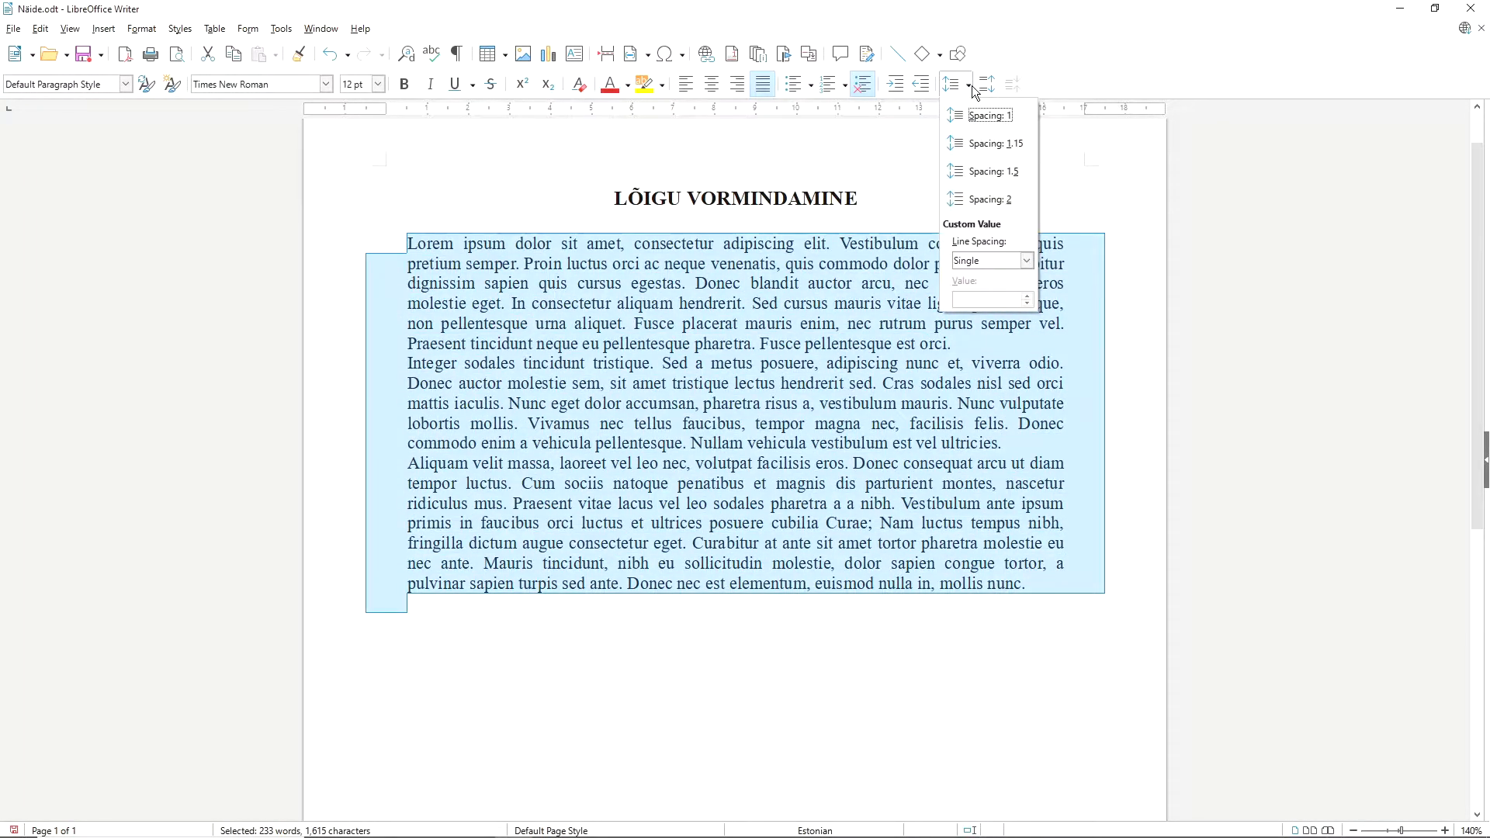
{"action": "left_click", "coordinate": [987, 171]}
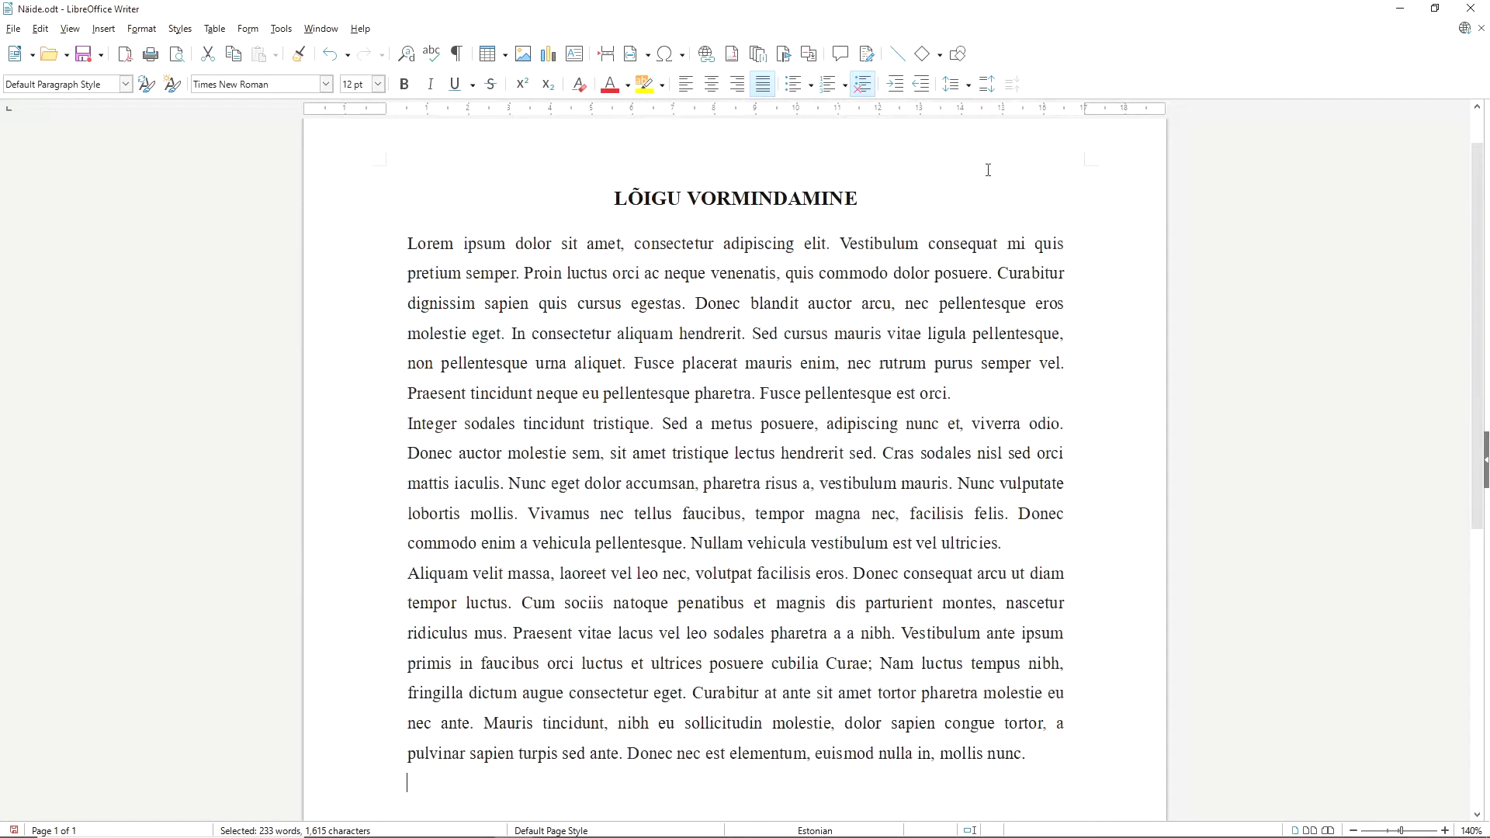
{"action": "left_click", "coordinate": [1065, 534]}
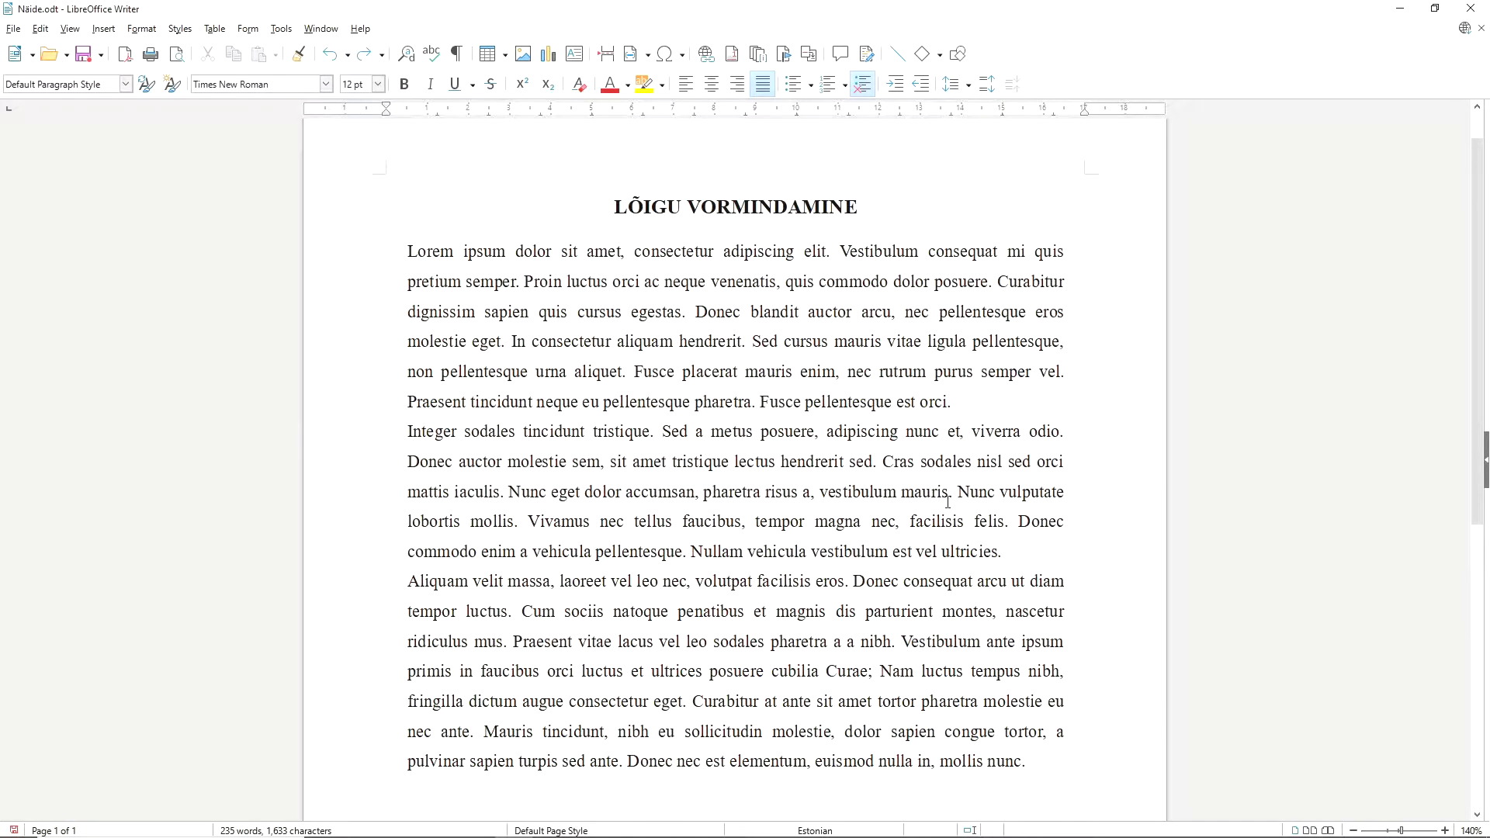
Keep centimetre as the measurement unit in the LibreOffice Writer general options and apply the options.
{"action": "left_click", "coordinate": [283, 31]}
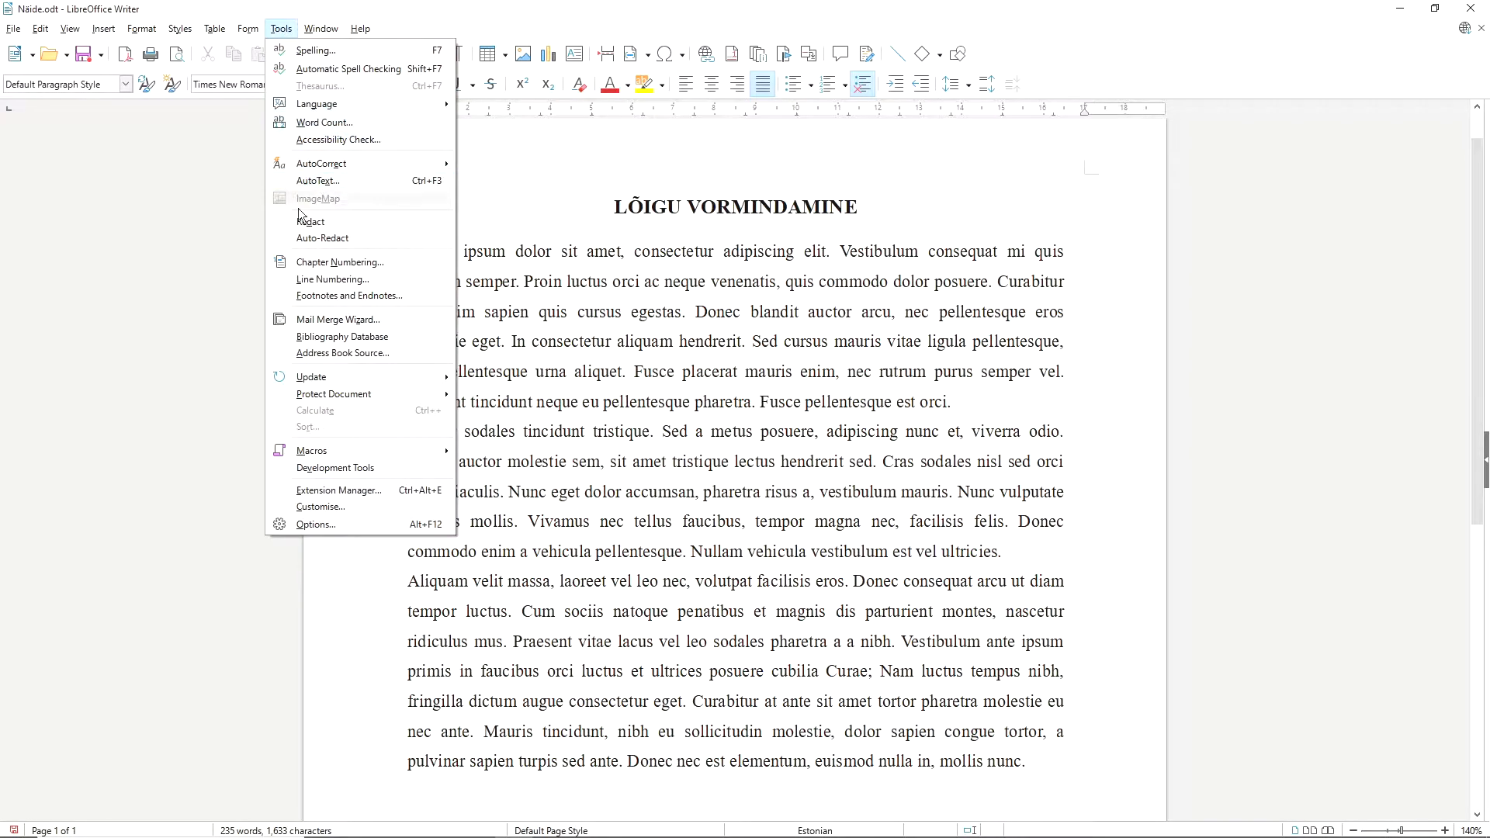
{"action": "left_click", "coordinate": [311, 526]}
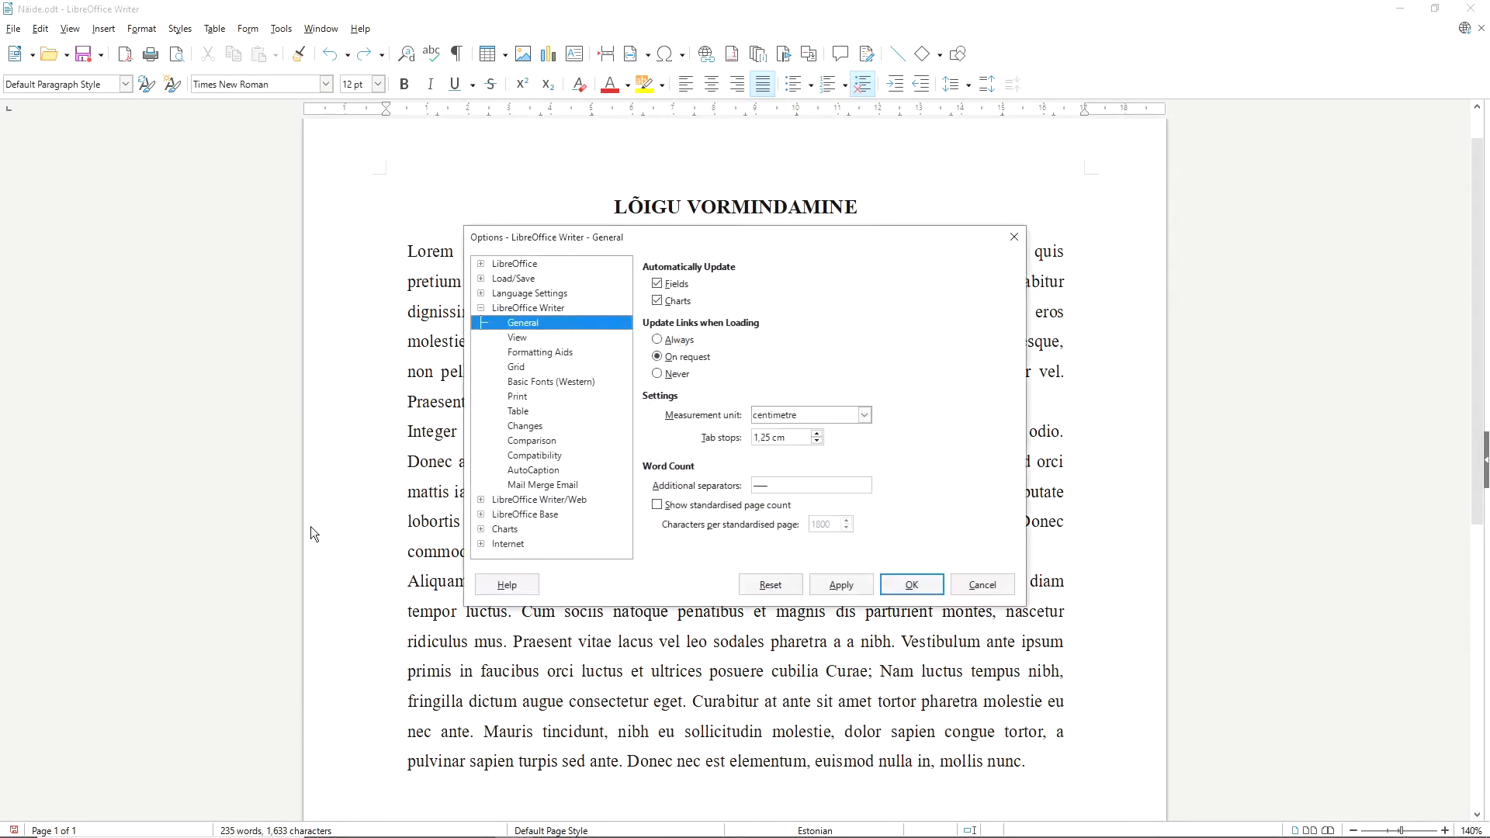
{"action": "left_click", "coordinate": [481, 309]}
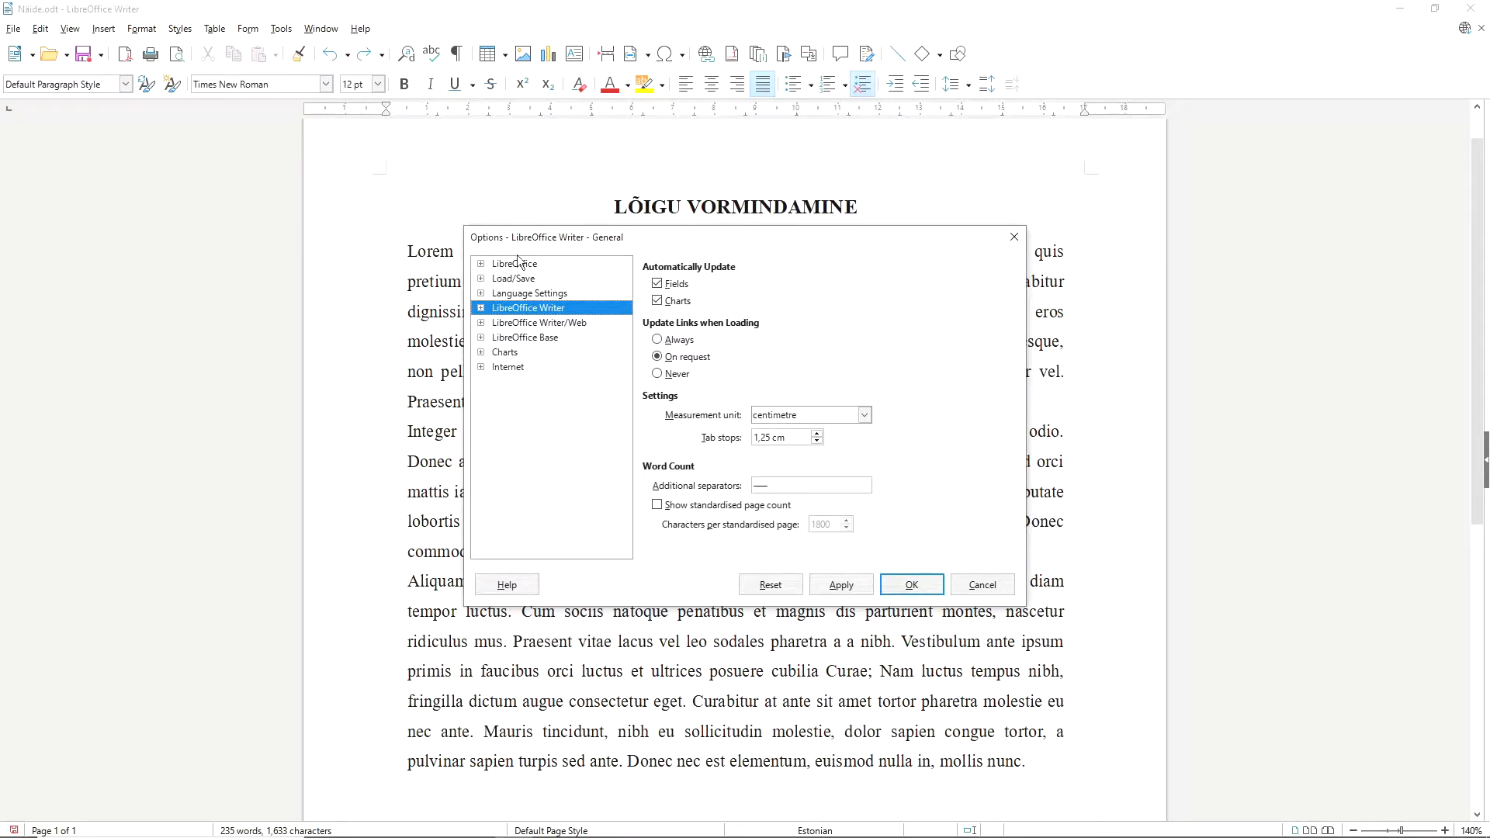
{"action": "left_click", "coordinate": [481, 308]}
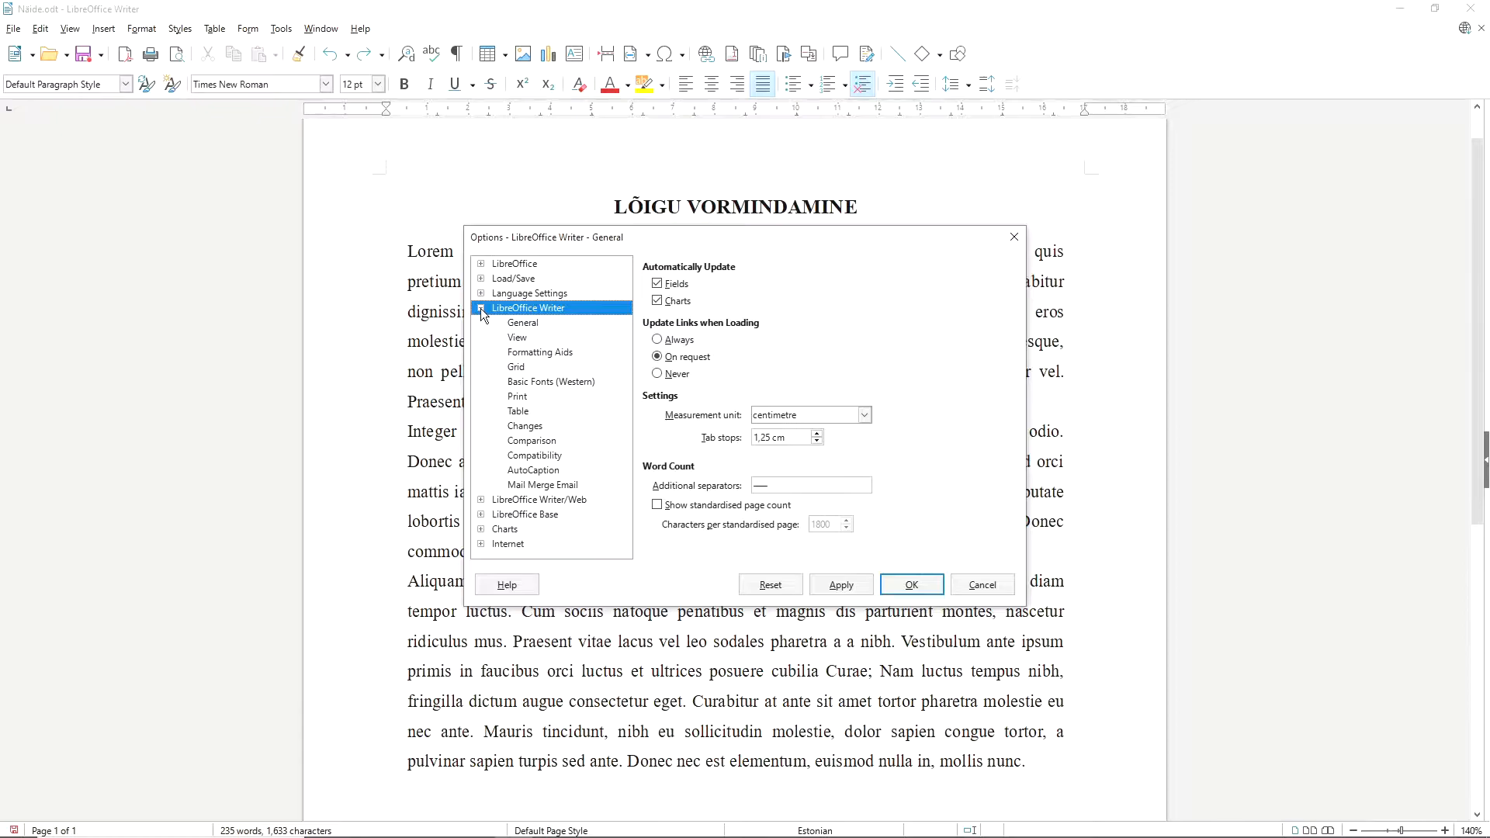
{"action": "left_click", "coordinate": [531, 328]}
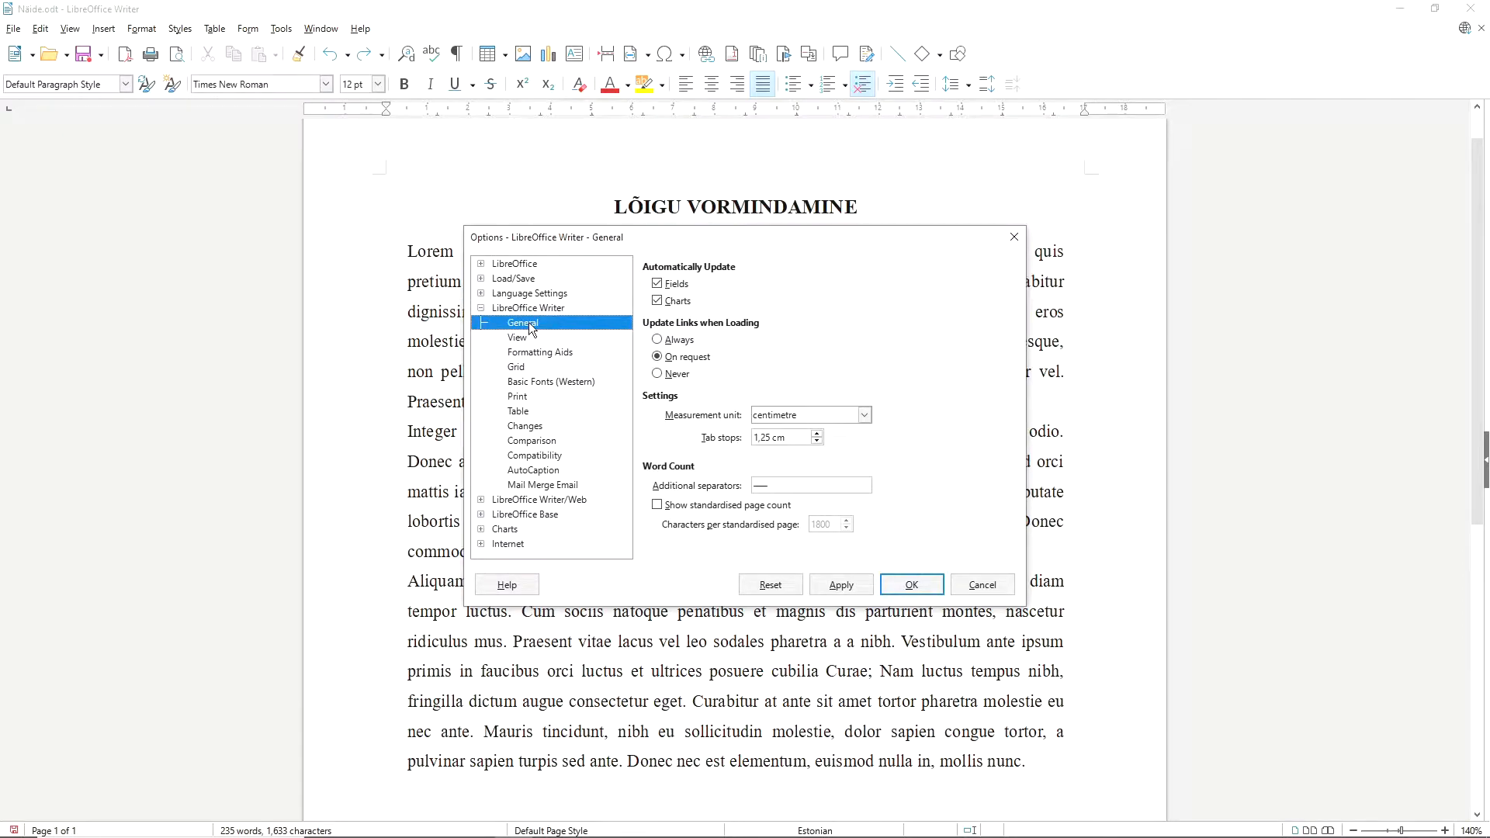
{"action": "left_click", "coordinate": [864, 415]}
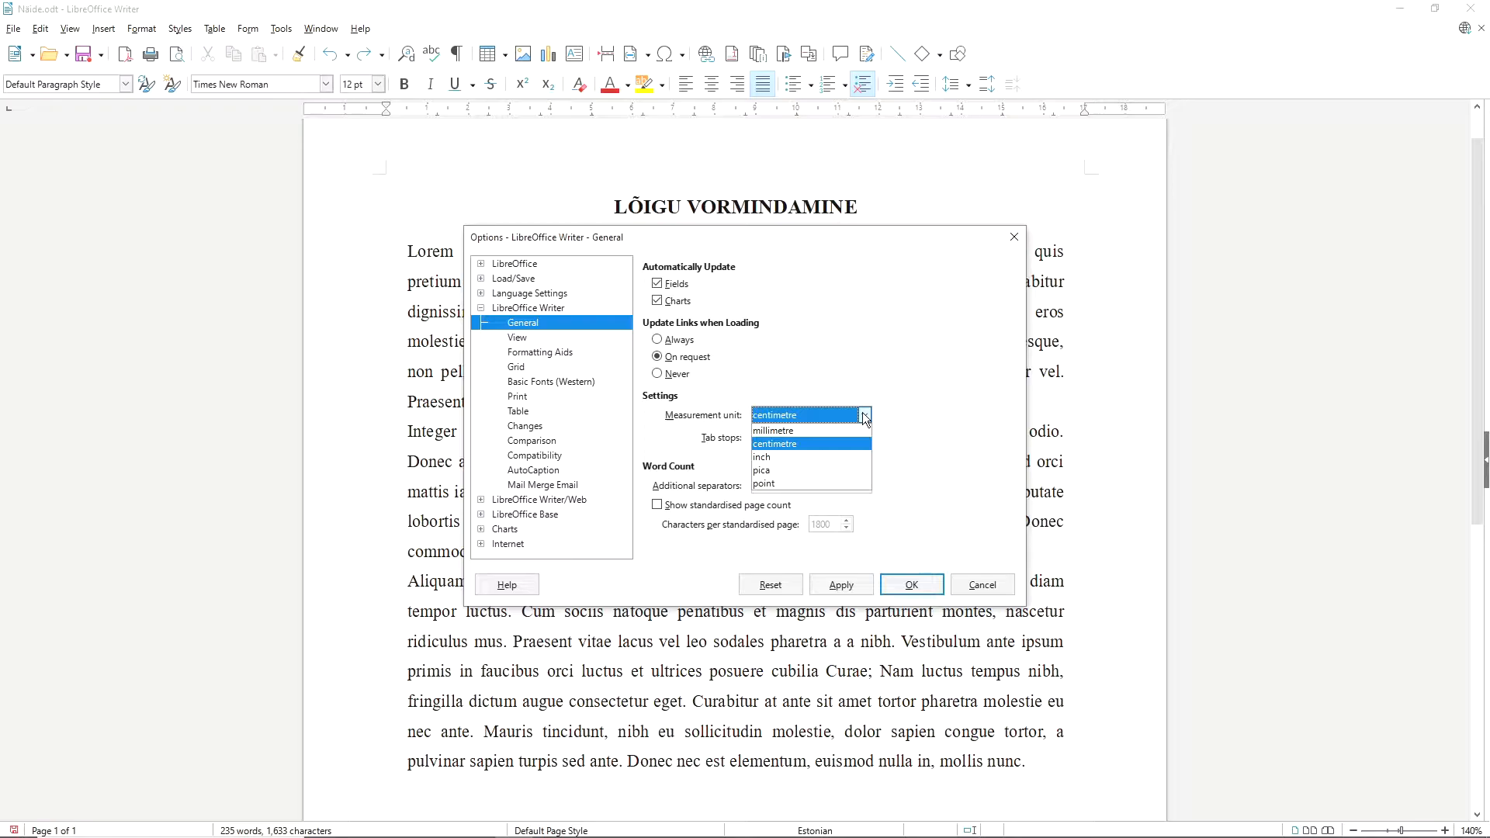
{"action": "left_click", "coordinate": [804, 404]}
{"action": "left_click", "coordinate": [864, 415]}
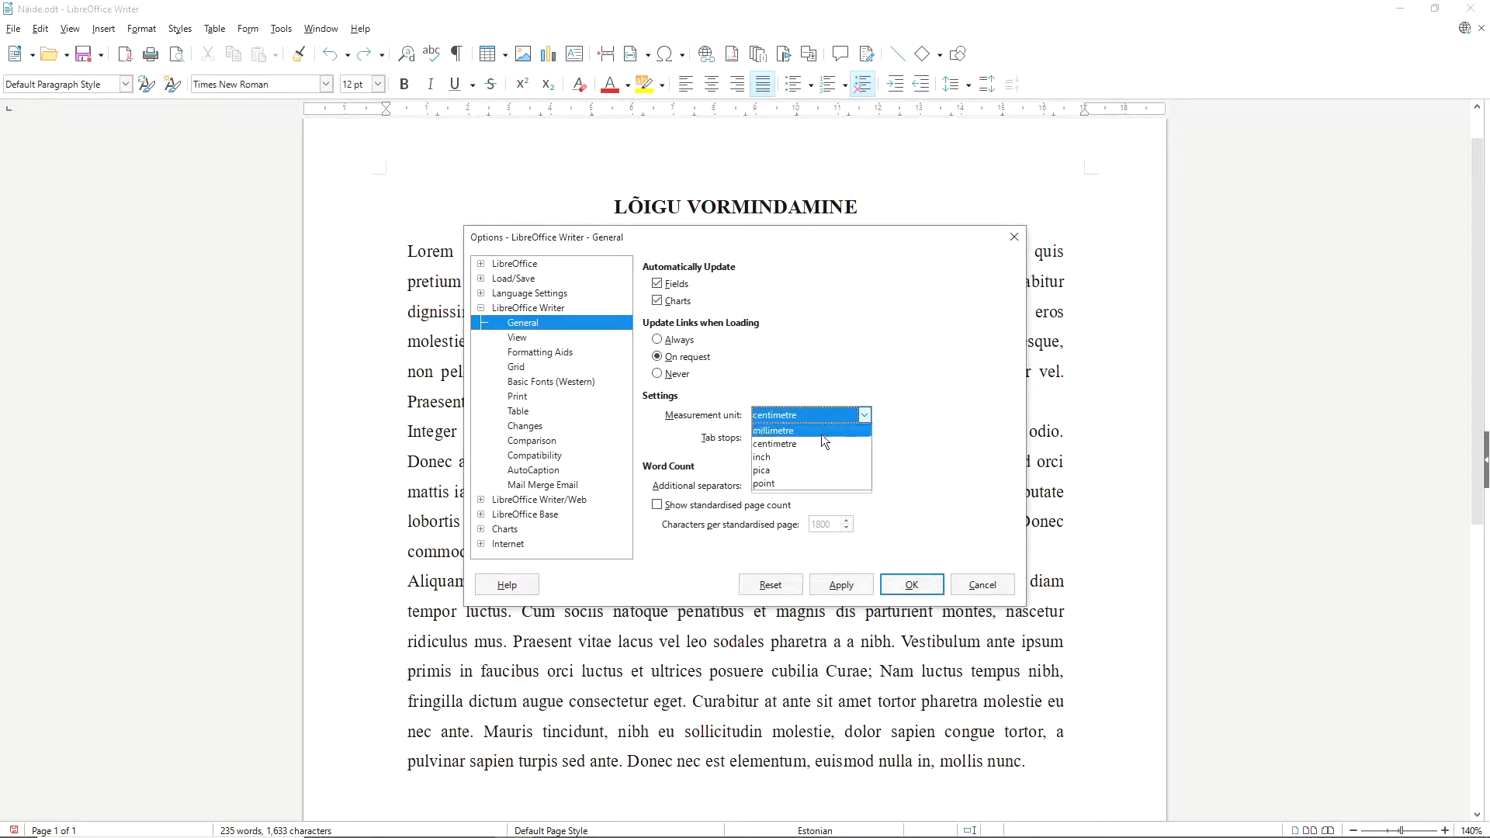
{"action": "left_click", "coordinate": [865, 416]}
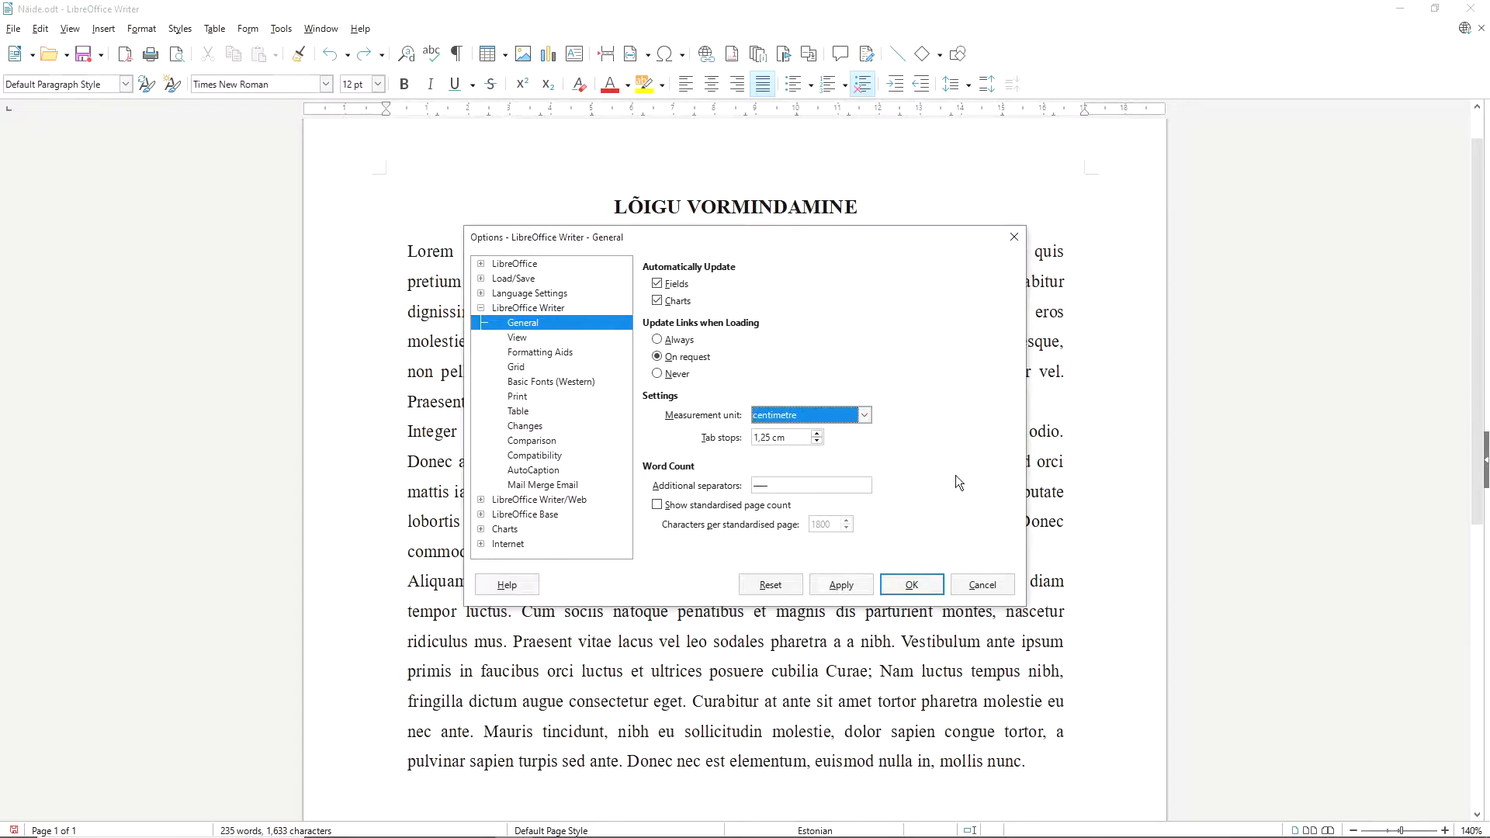
{"action": "left_click", "coordinate": [845, 584]}
{"action": "left_click", "coordinate": [913, 585]}
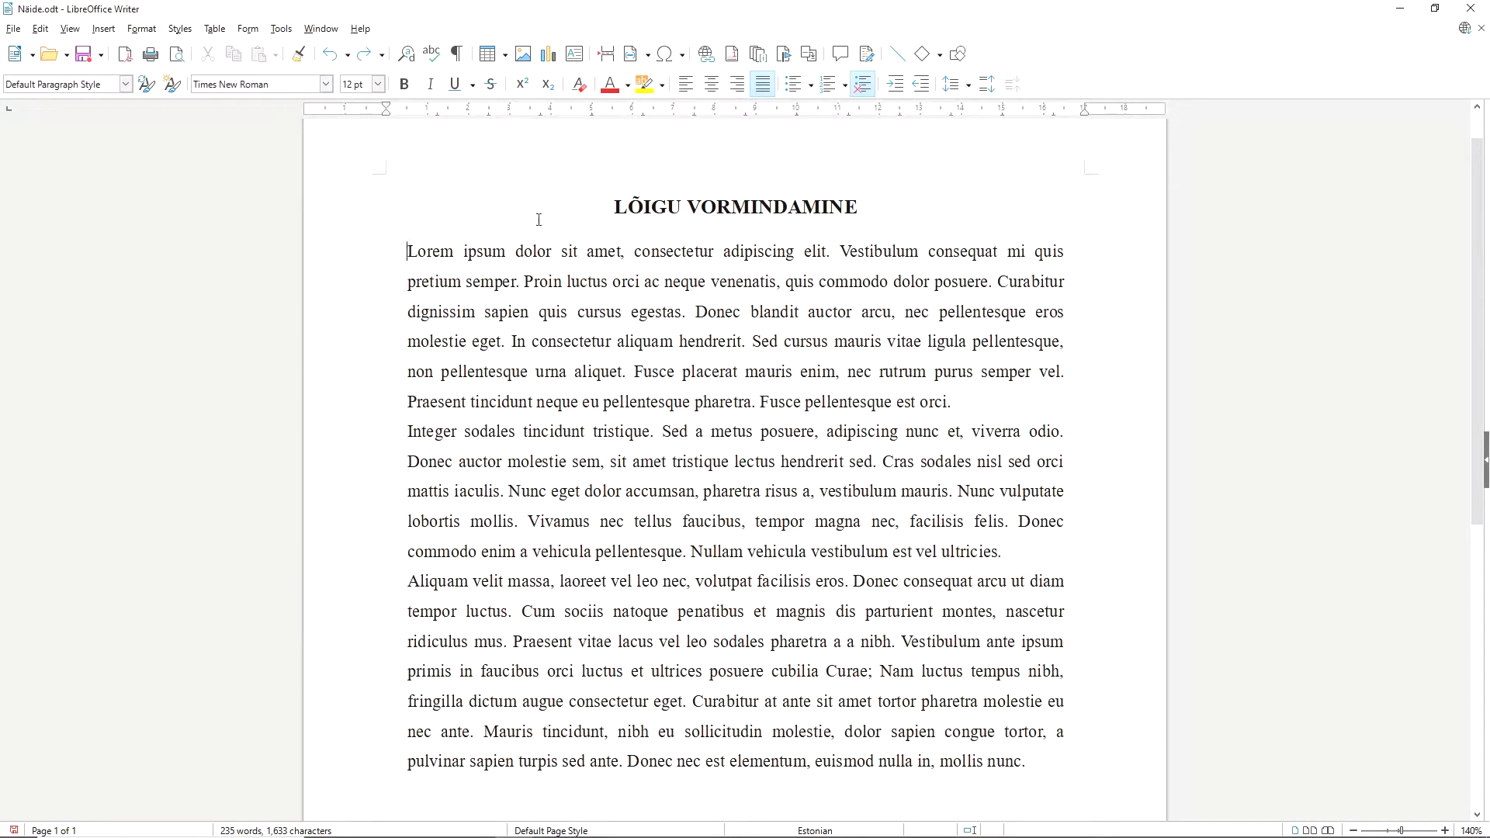
Set the spacing above and below the paragraphs to 0.5 cm for the title and all body text.
{"action": "left_click_drag", "start_coordinate": [615, 203], "coordinate": [1041, 759]}
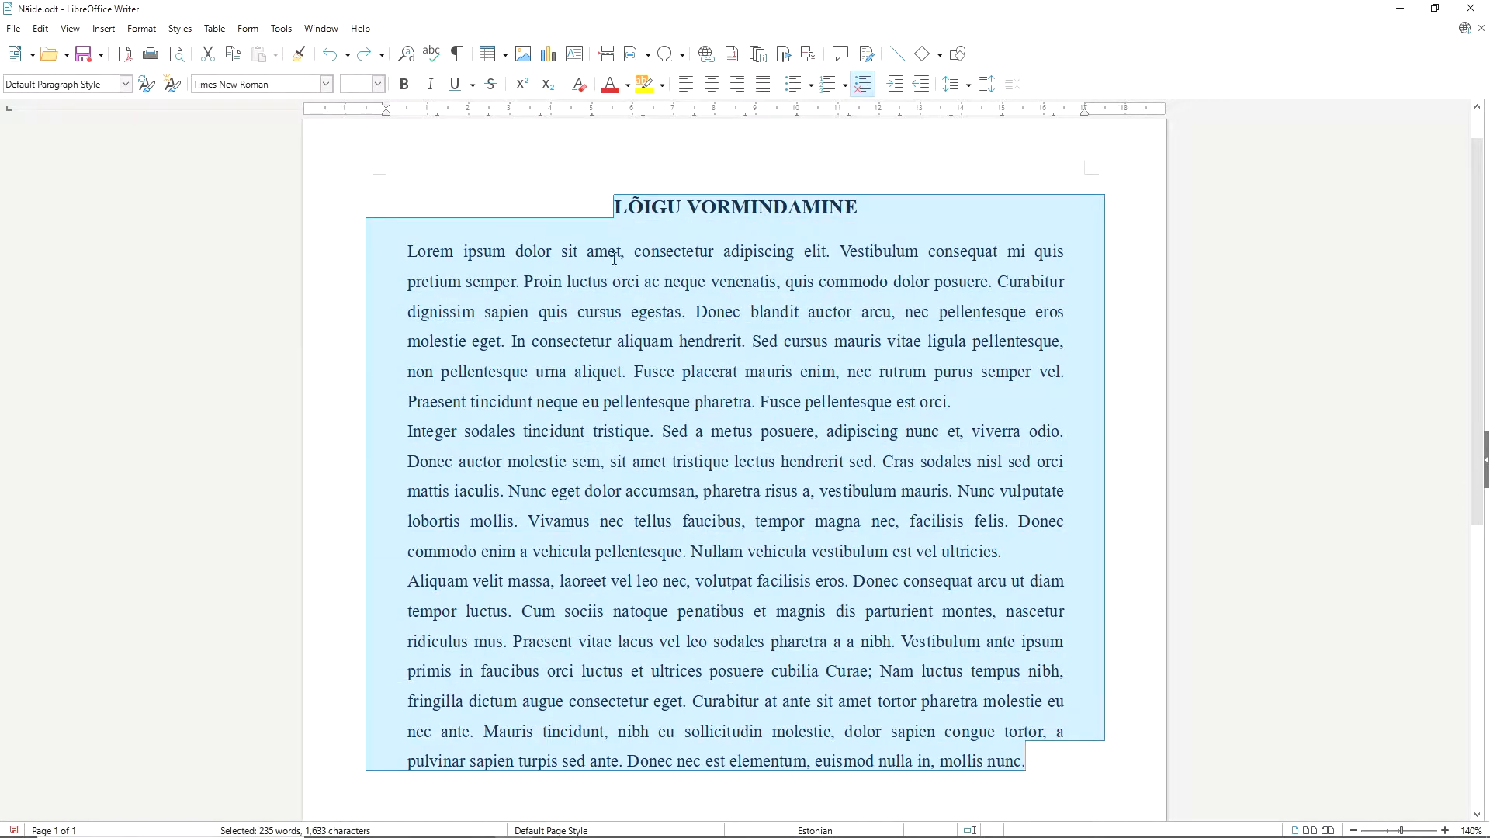
{"action": "left_click", "coordinate": [141, 29]}
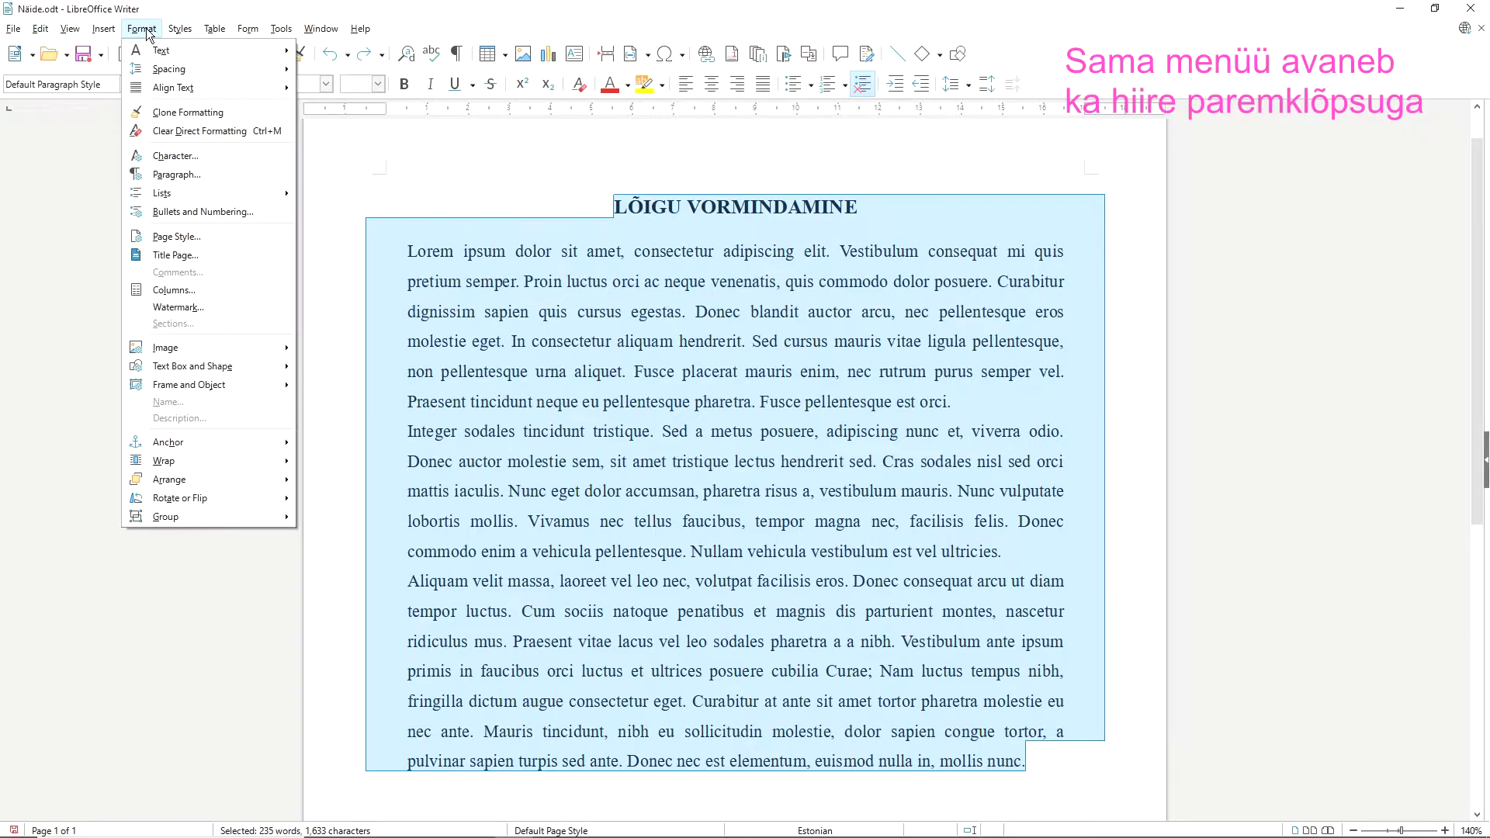
{"action": "left_click", "coordinate": [179, 175]}
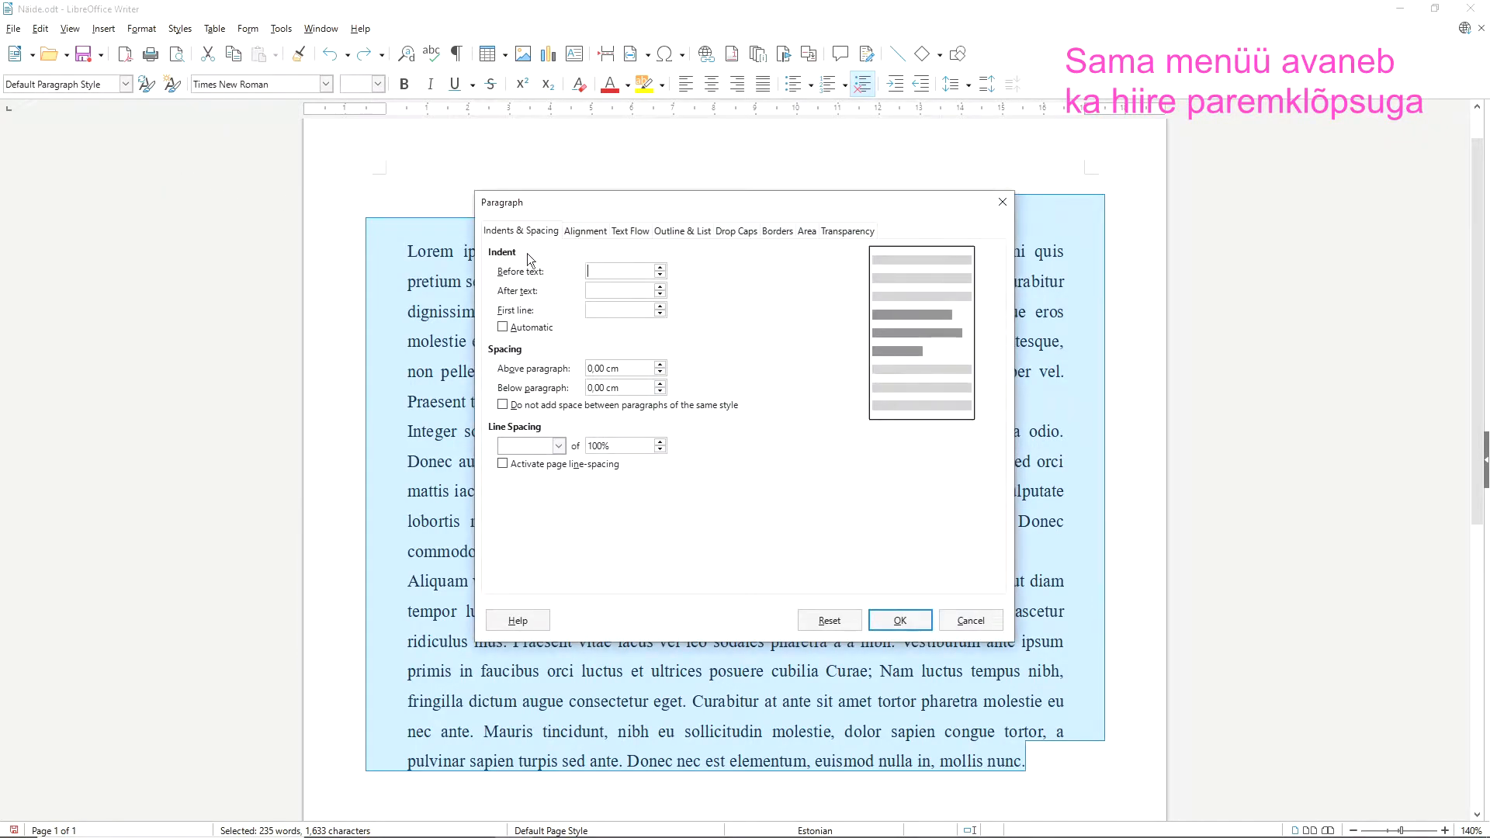
{"action": "left_click", "coordinate": [596, 368]}
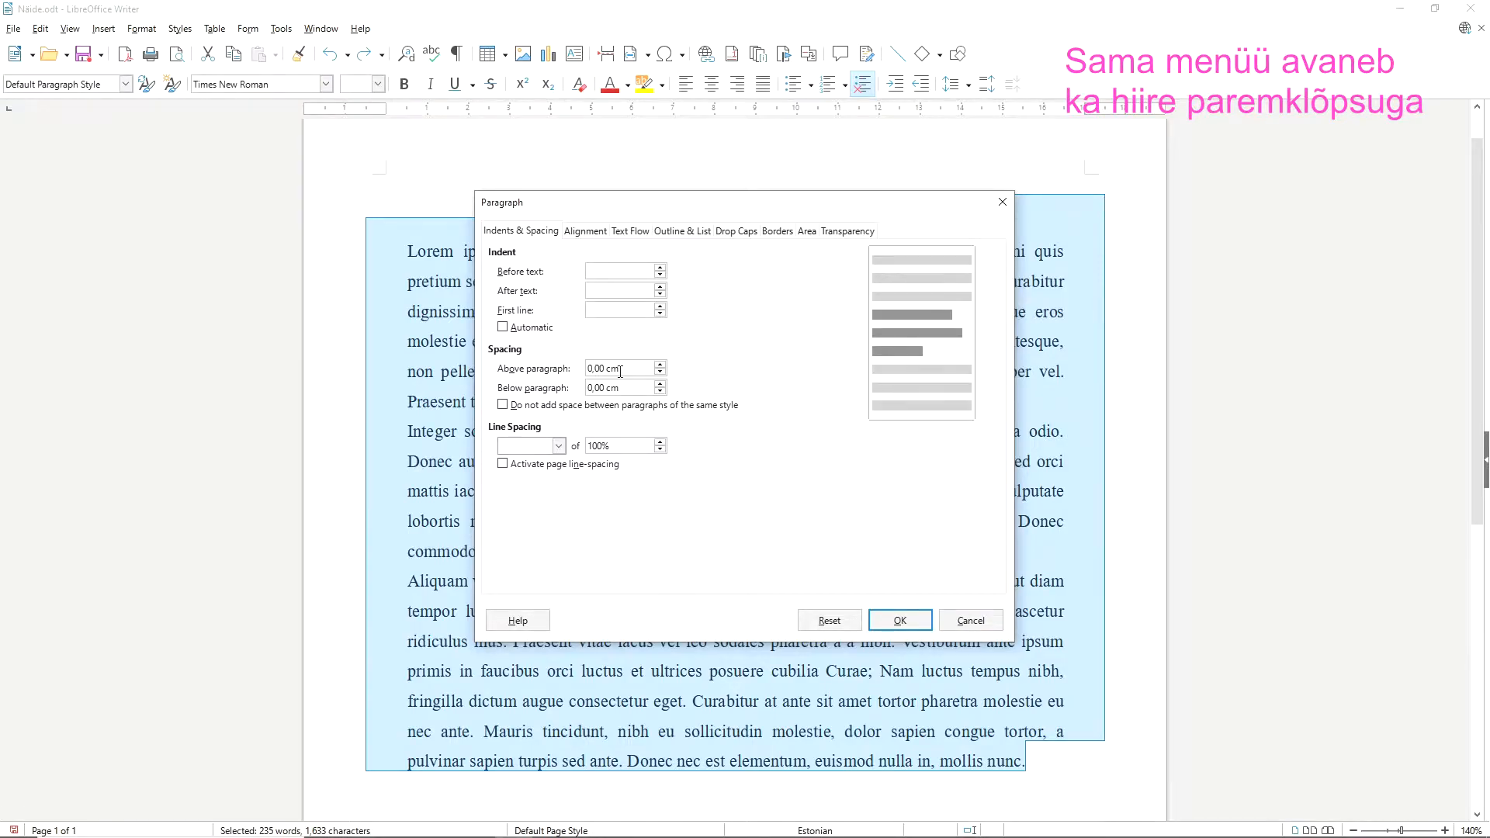
{"action": "key", "text": "BackSpace"}
{"action": "type", "text": "5"}
{"action": "left_click", "coordinate": [599, 388]}
{"action": "left_click", "coordinate": [900, 620]}
Show the formatting marks and delete the empty paragraph between the title and the first body paragraph.
{"action": "scroll", "coordinate": [982, 652], "scroll_direction": "up", "scroll_amount": 5}
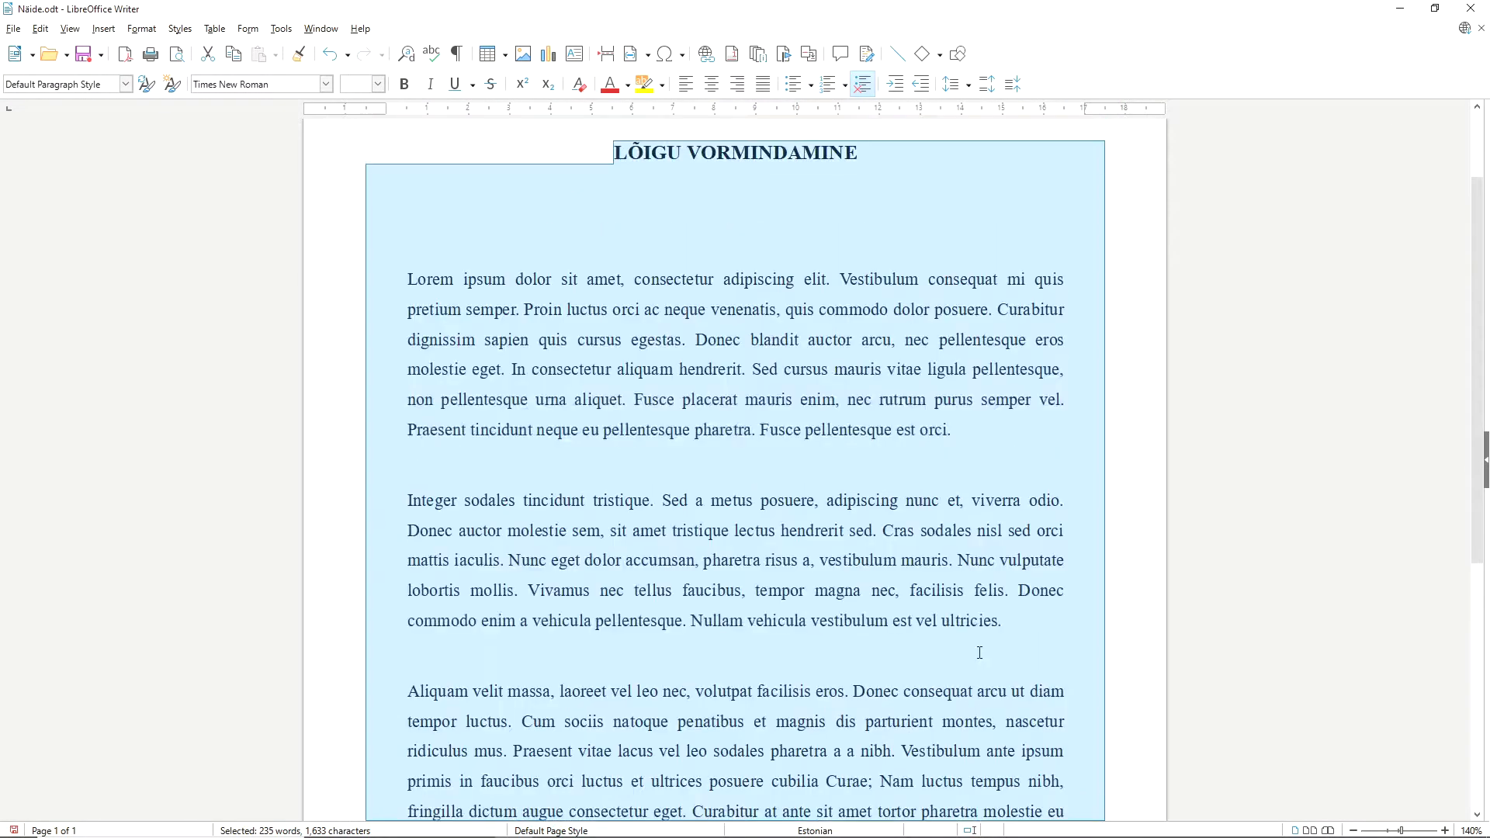
{"action": "scroll", "coordinate": [979, 651], "scroll_direction": "up", "scroll_amount": 2}
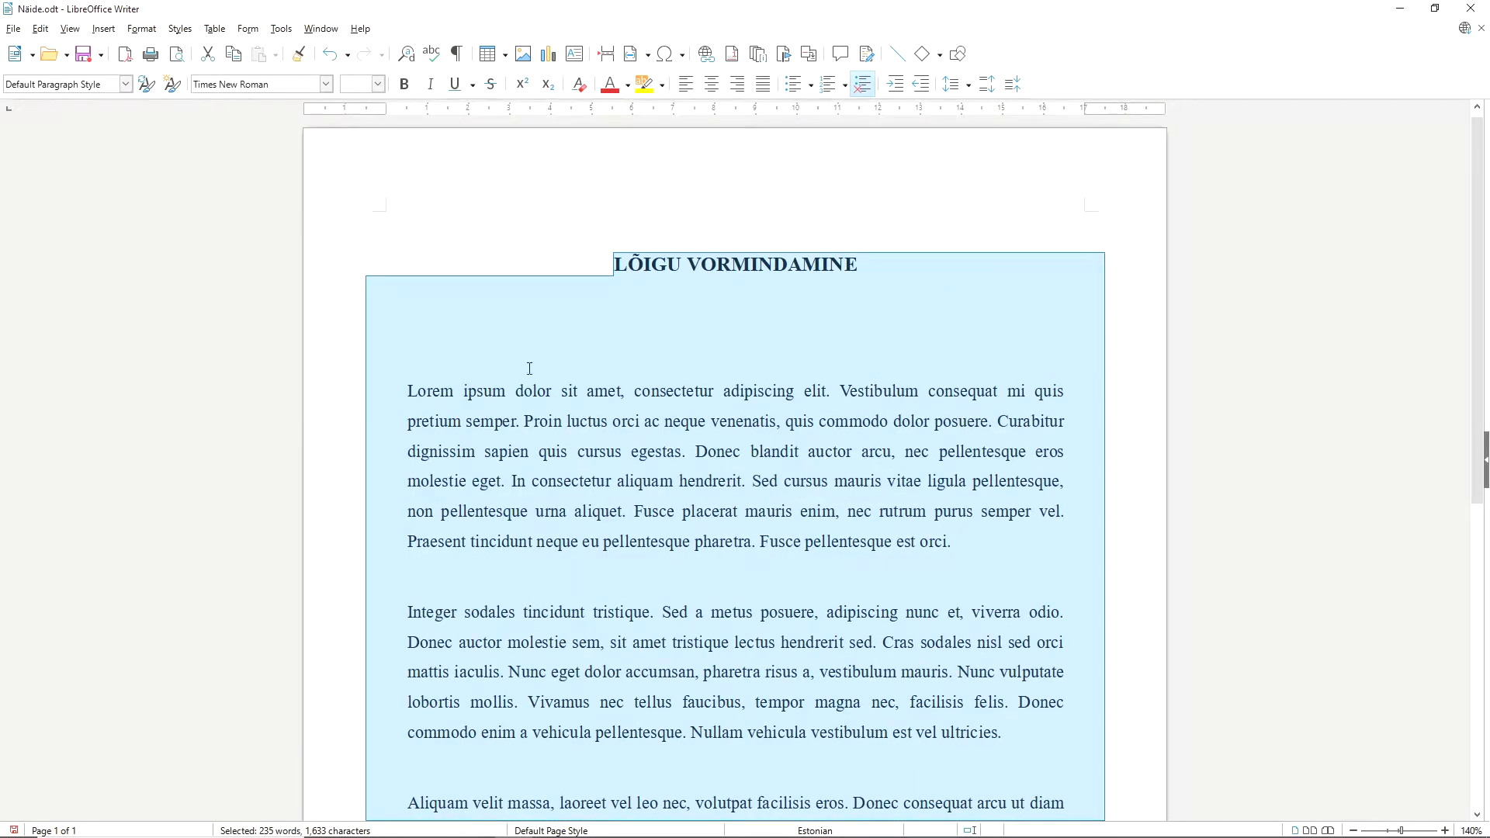
{"action": "left_click", "coordinate": [520, 419]}
{"action": "left_click", "coordinate": [456, 53]}
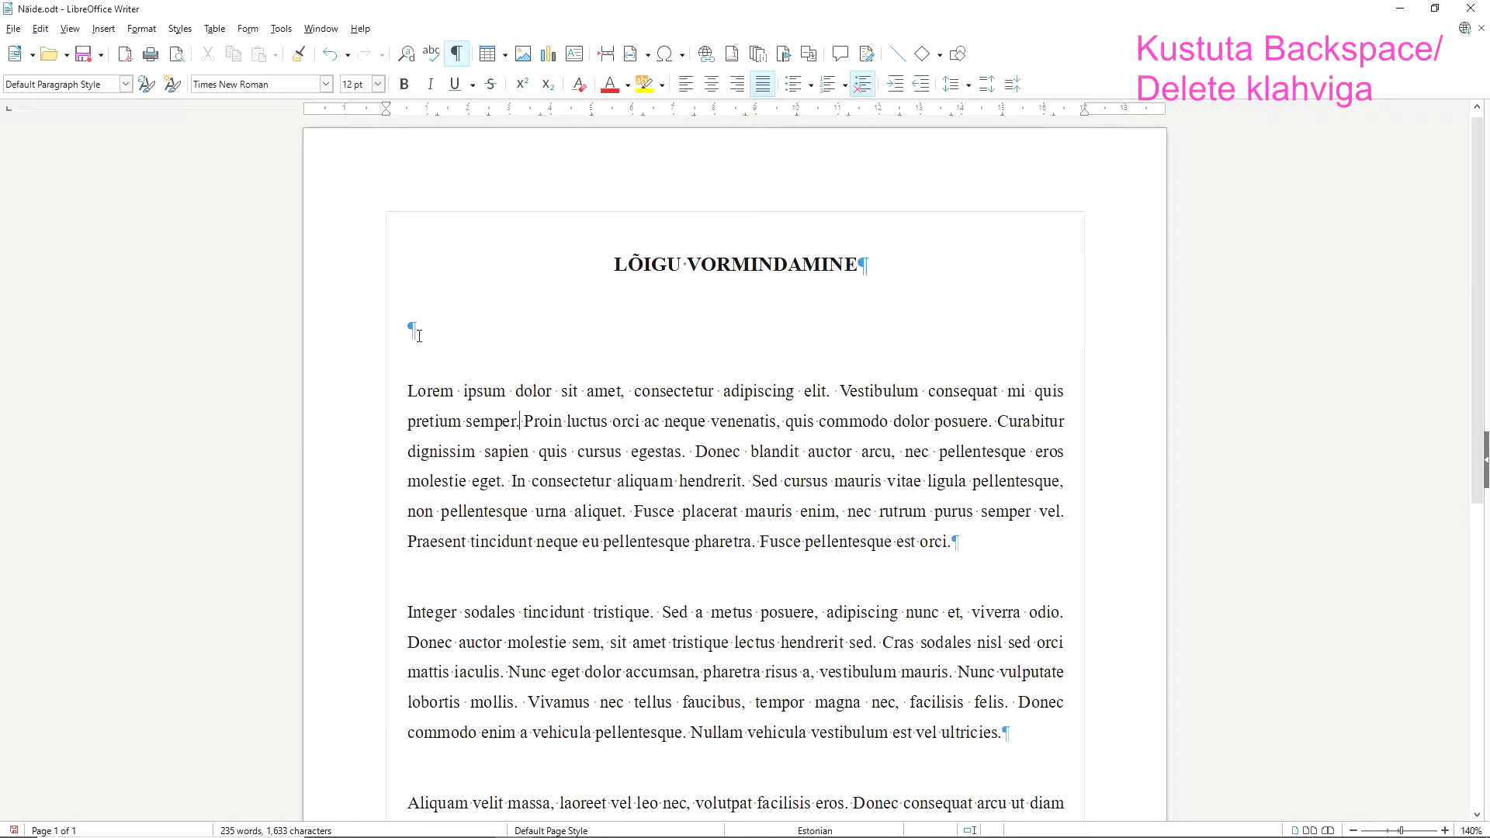
{"action": "left_click", "coordinate": [432, 298]}
{"action": "key", "text": "BackSpace"}
Delete the empty paragraph after the last body paragraph.
{"action": "scroll", "coordinate": [743, 518], "scroll_direction": "down", "scroll_amount": 3}
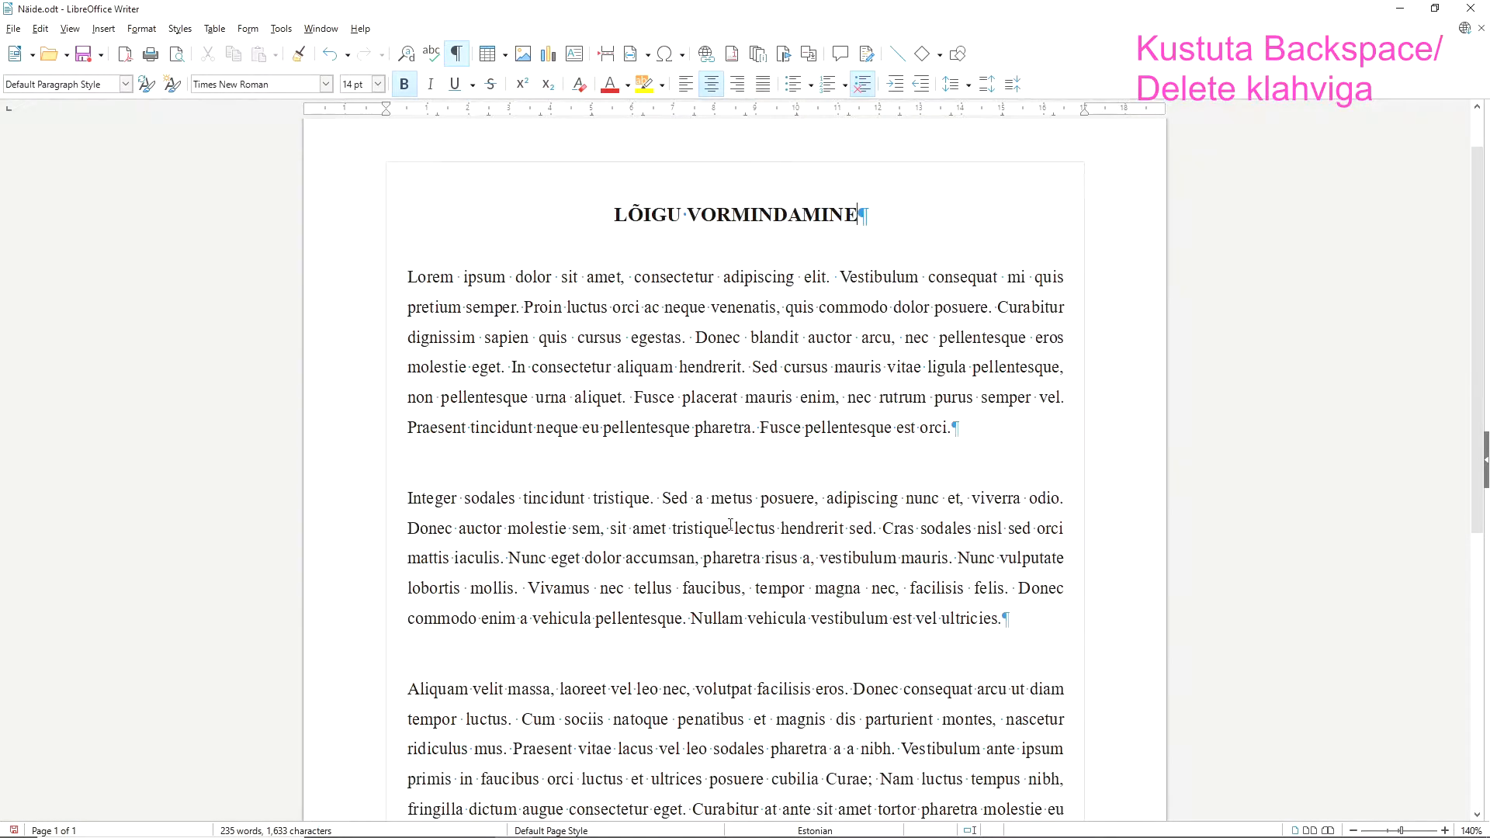
{"action": "scroll", "coordinate": [743, 518], "scroll_direction": "down", "scroll_amount": 3}
{"action": "key", "text": "BackSpace"}
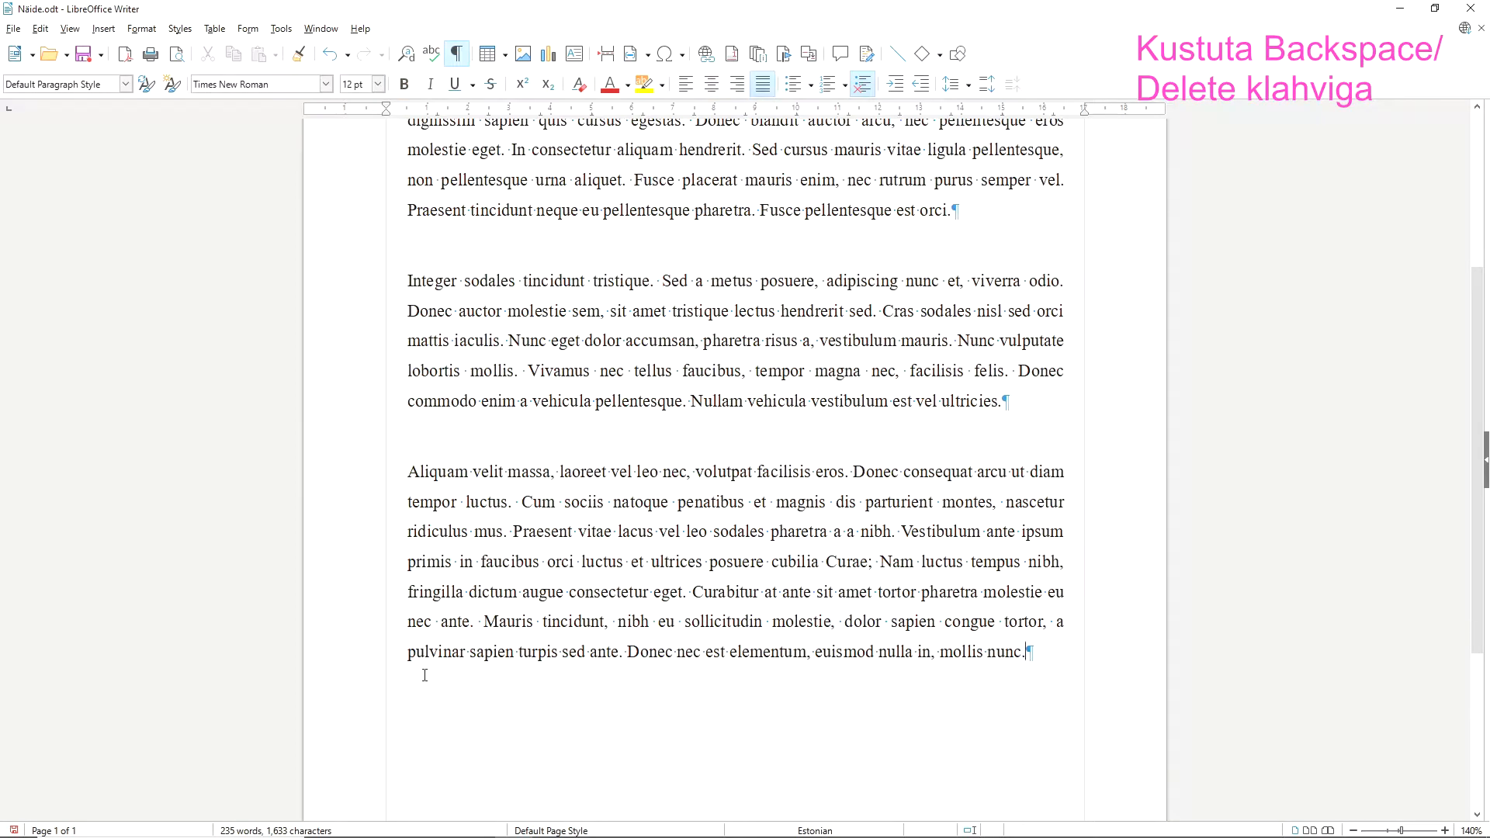
{"action": "scroll", "coordinate": [730, 714], "scroll_direction": "up", "scroll_amount": 4}
{"action": "scroll", "coordinate": [730, 714], "scroll_direction": "up", "scroll_amount": 2}
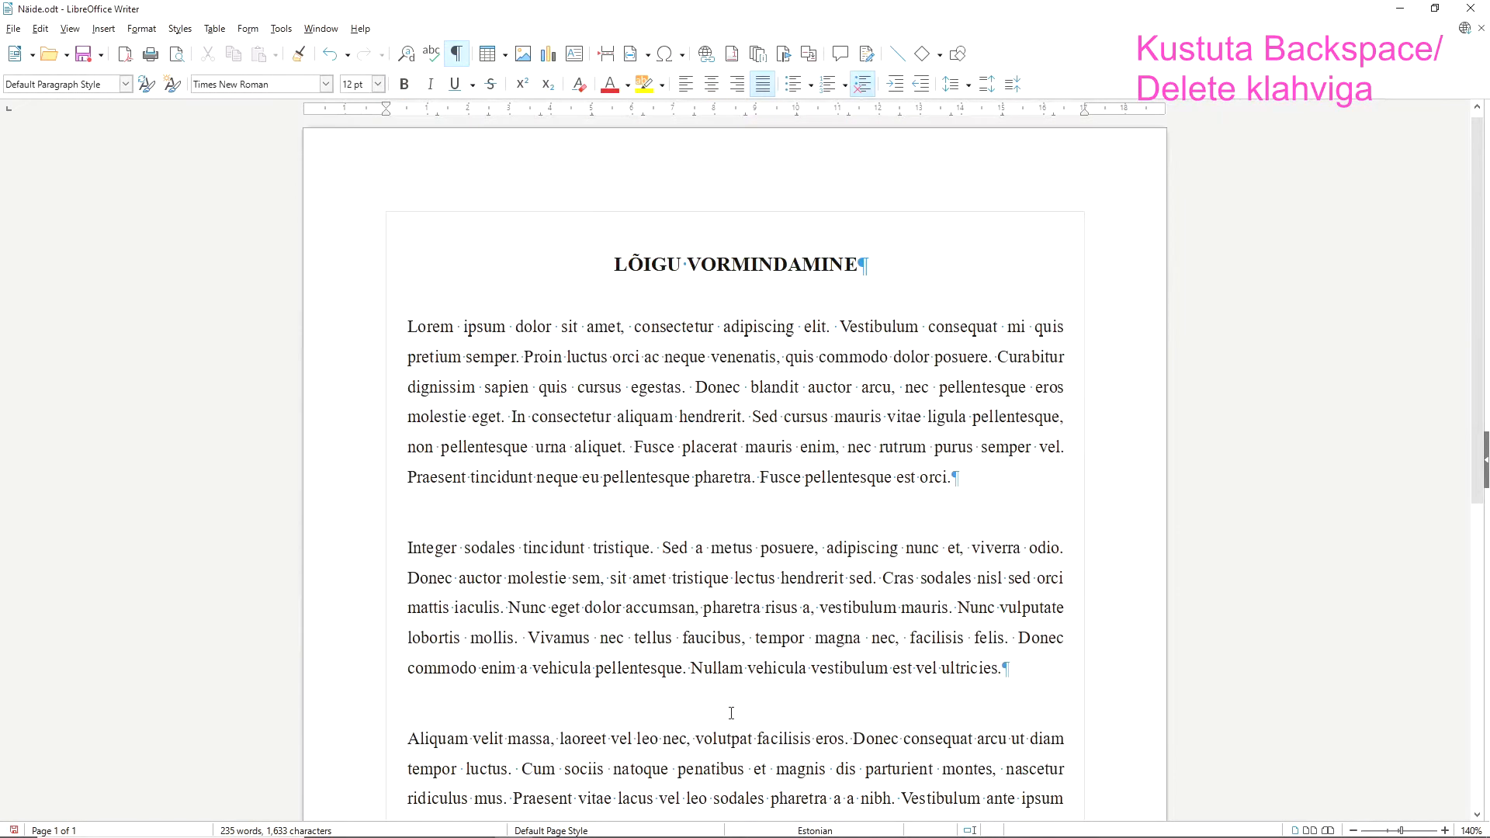
Fill the background of the title and all body paragraphs with a solid light indigo colour.
{"action": "scroll", "coordinate": [730, 712], "scroll_direction": "down", "scroll_amount": 1}
{"action": "scroll", "coordinate": [731, 712], "scroll_direction": "up", "scroll_amount": 1}
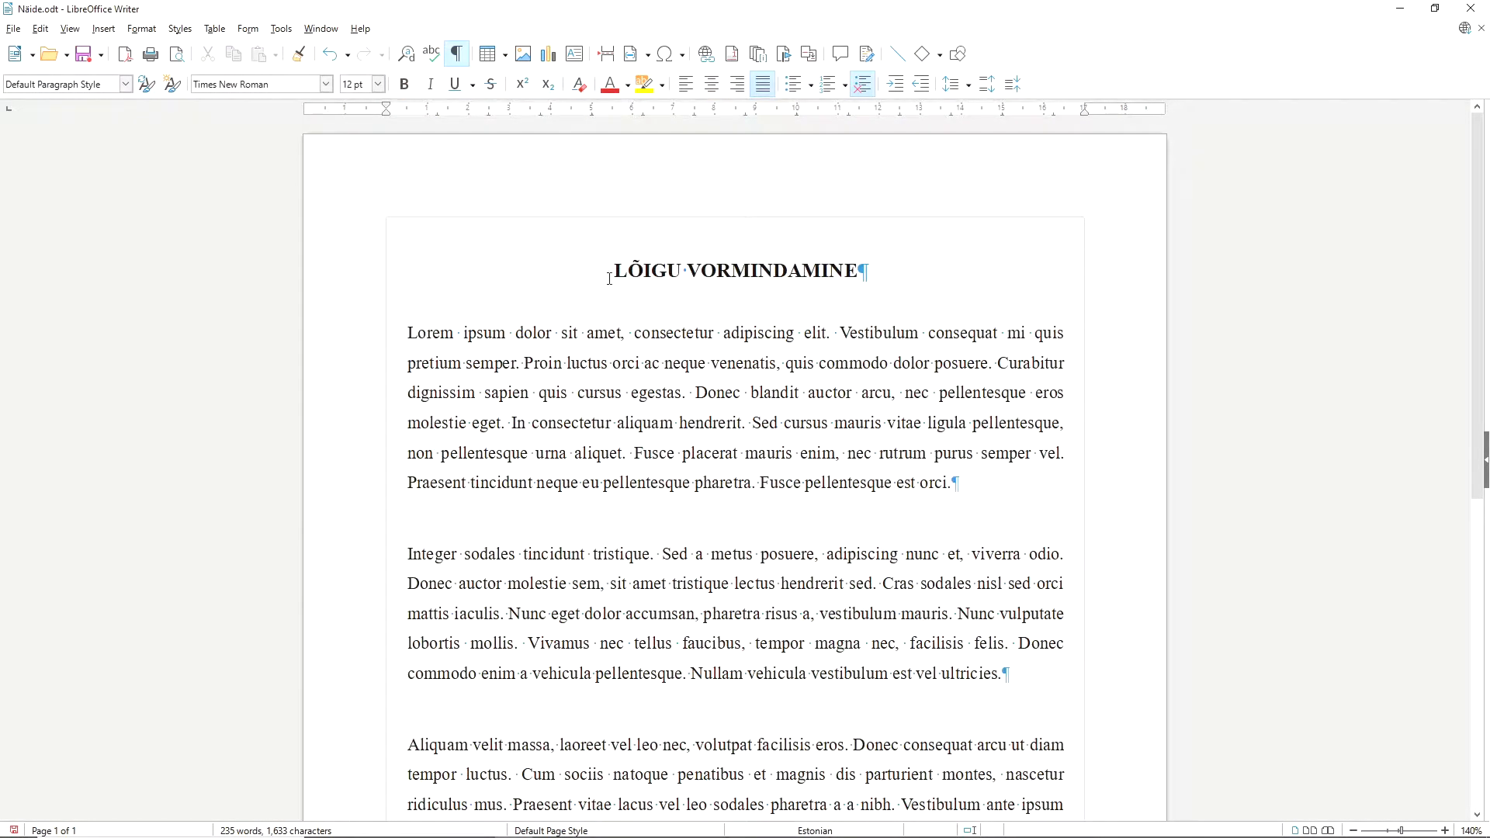
{"action": "key", "text": "ctrl+a"}
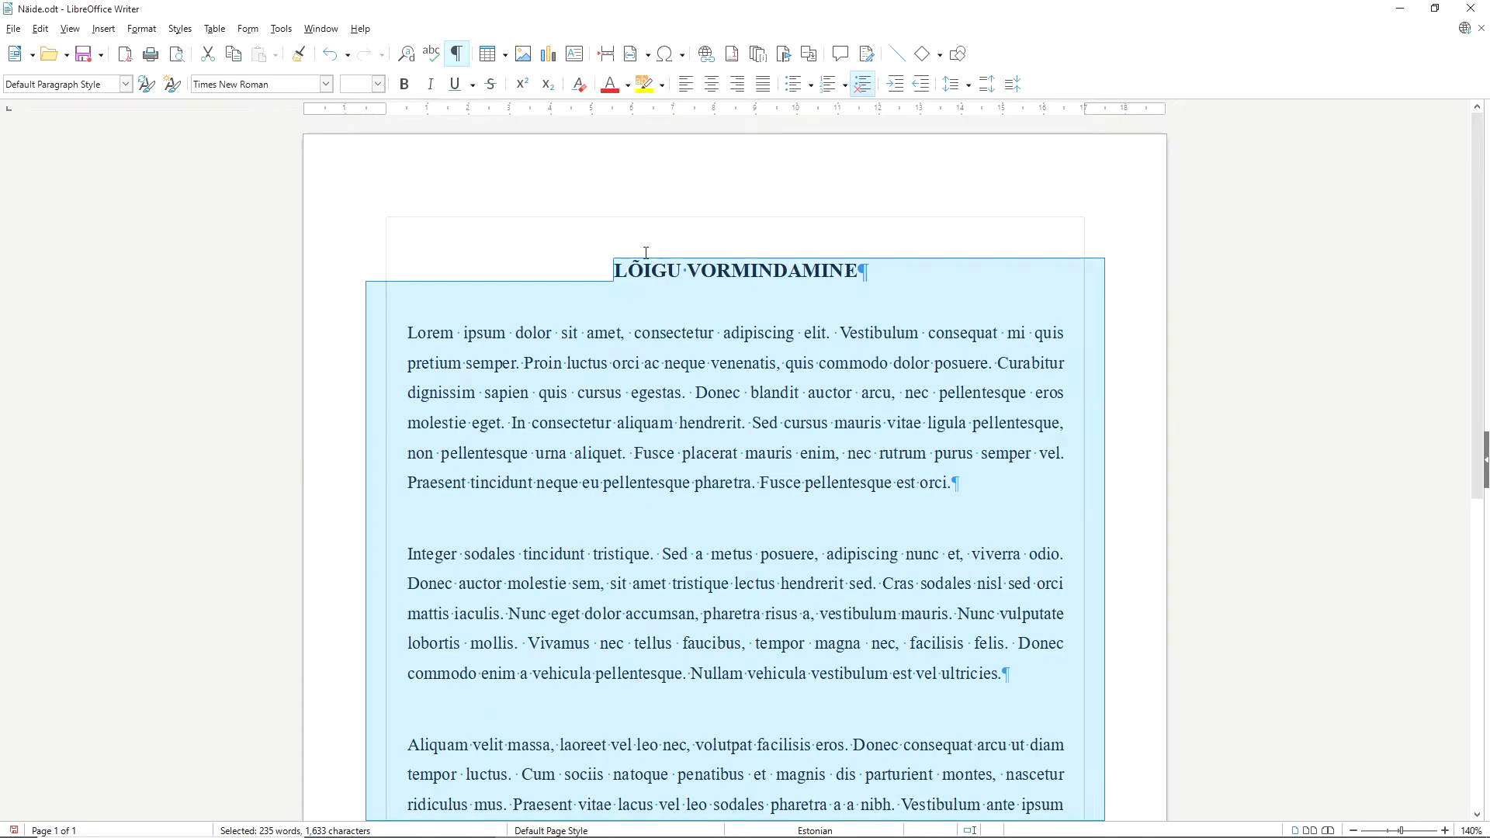
{"action": "left_click", "coordinate": [139, 30]}
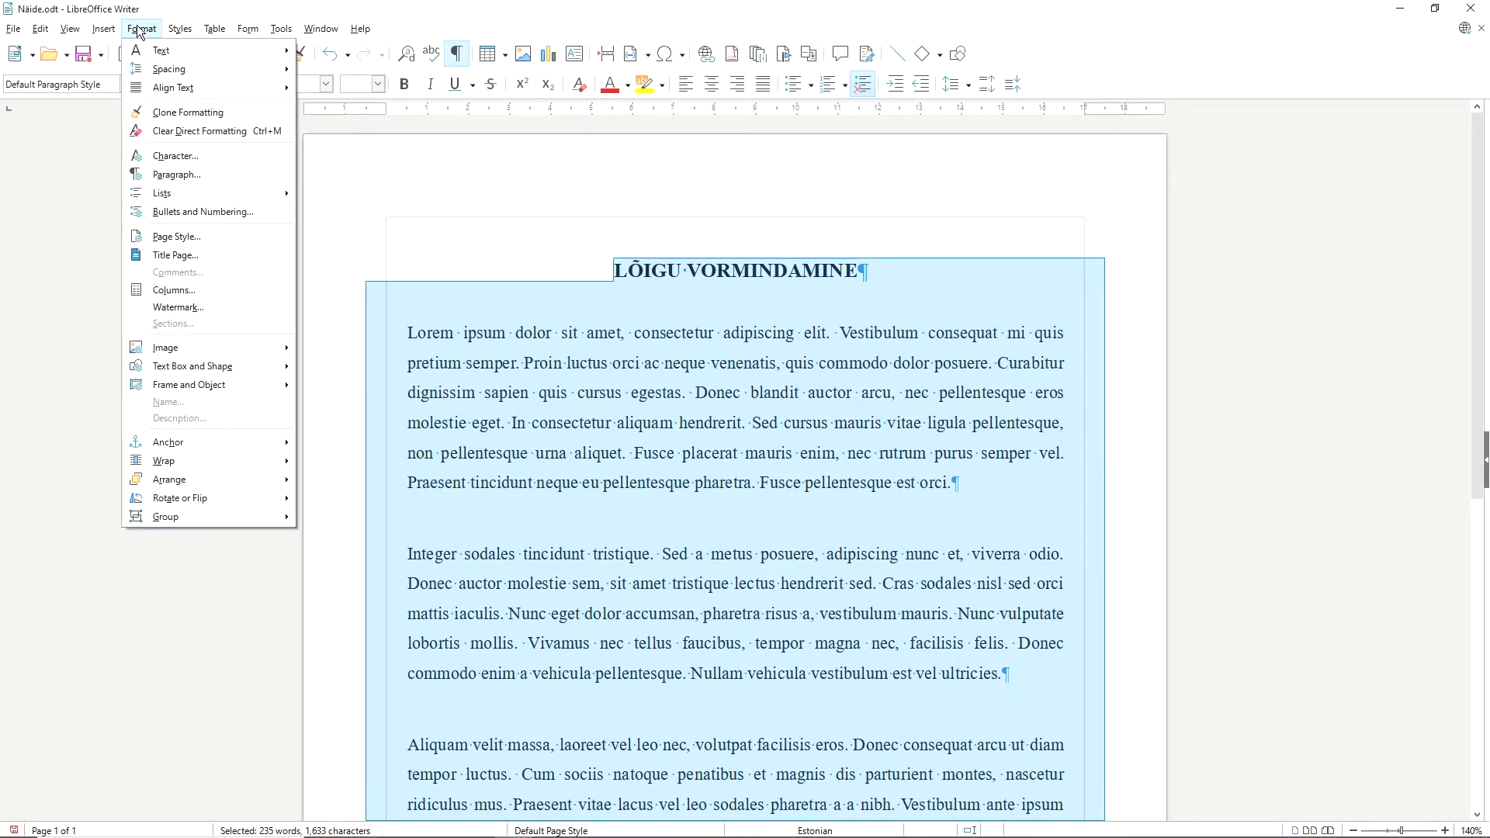
{"action": "left_click", "coordinate": [179, 177]}
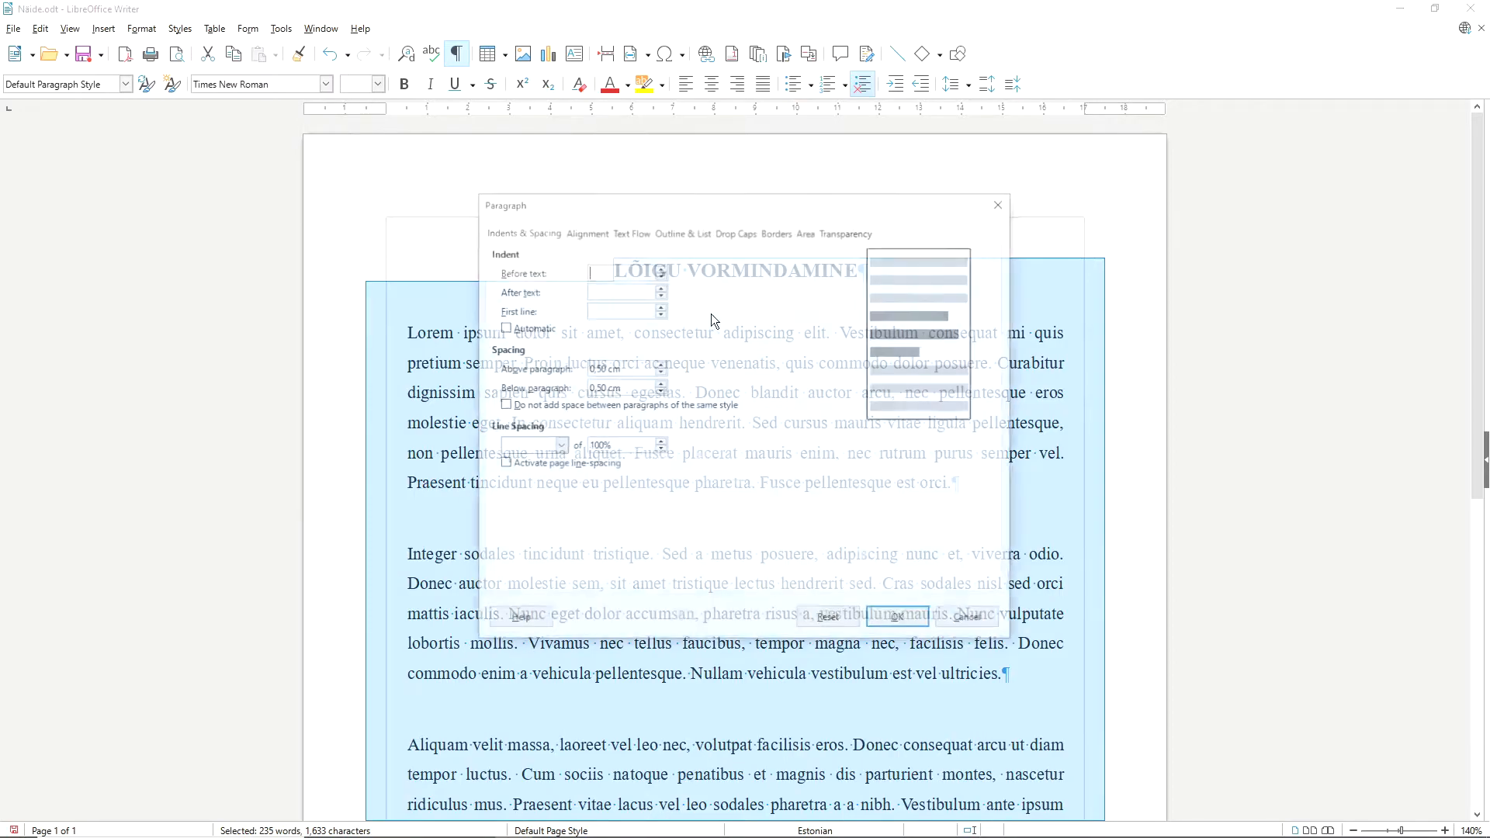
{"action": "left_click", "coordinate": [805, 232]}
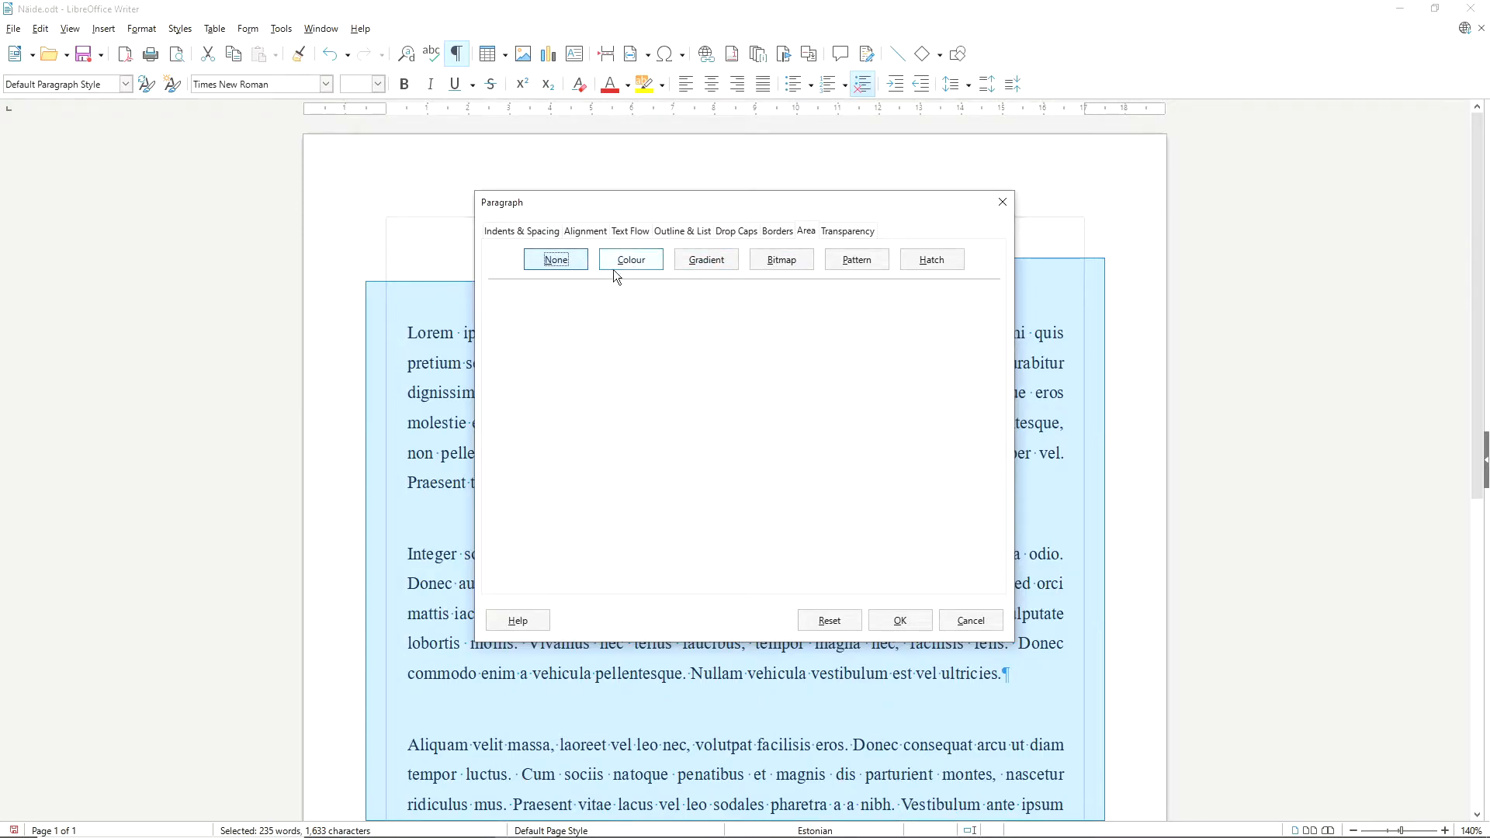
{"action": "left_click", "coordinate": [633, 259]}
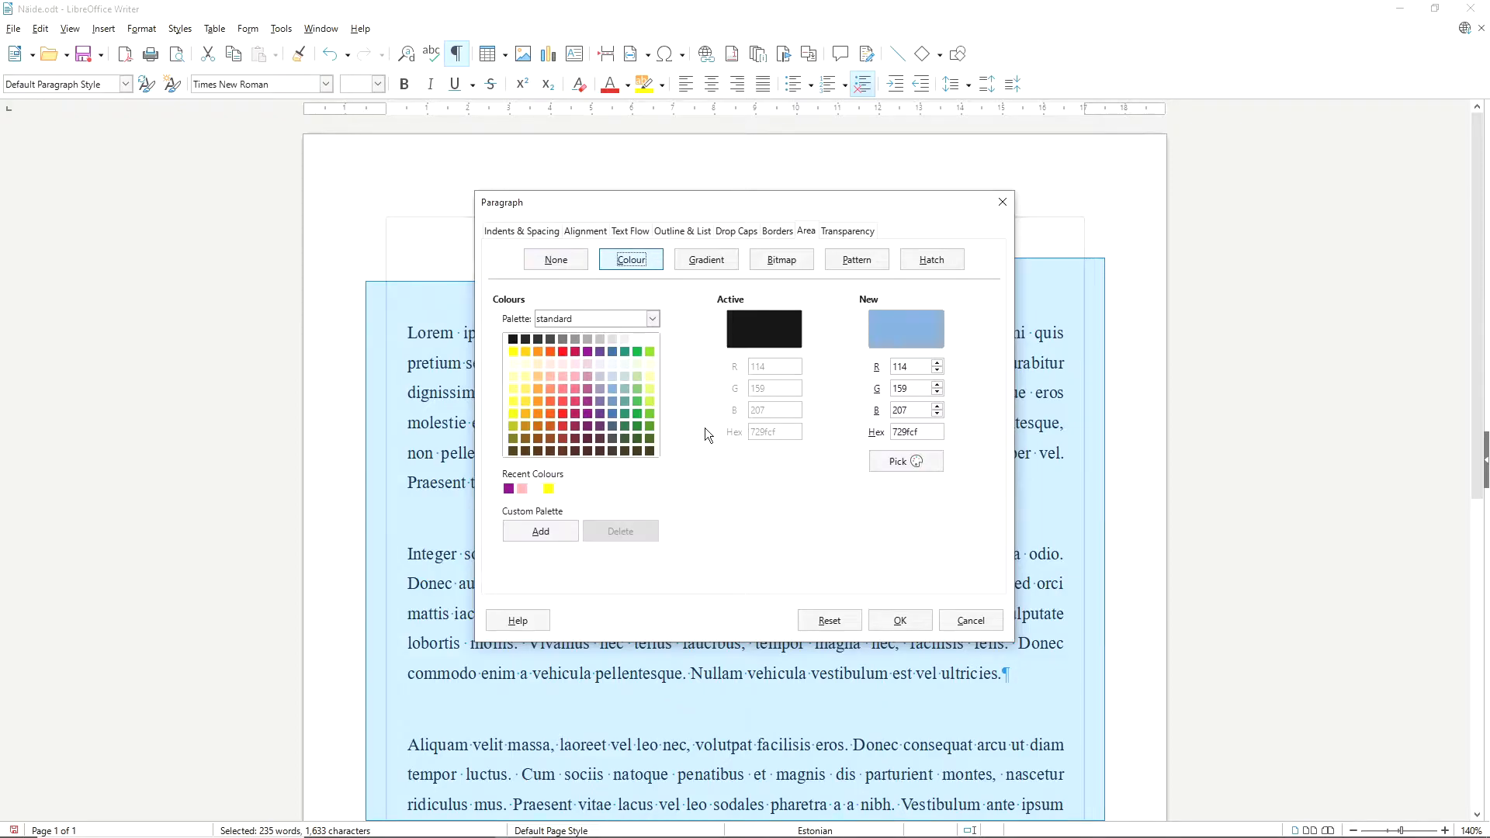
{"action": "left_click", "coordinate": [599, 377]}
{"action": "left_click", "coordinate": [900, 620]}
{"action": "left_click", "coordinate": [872, 504]}
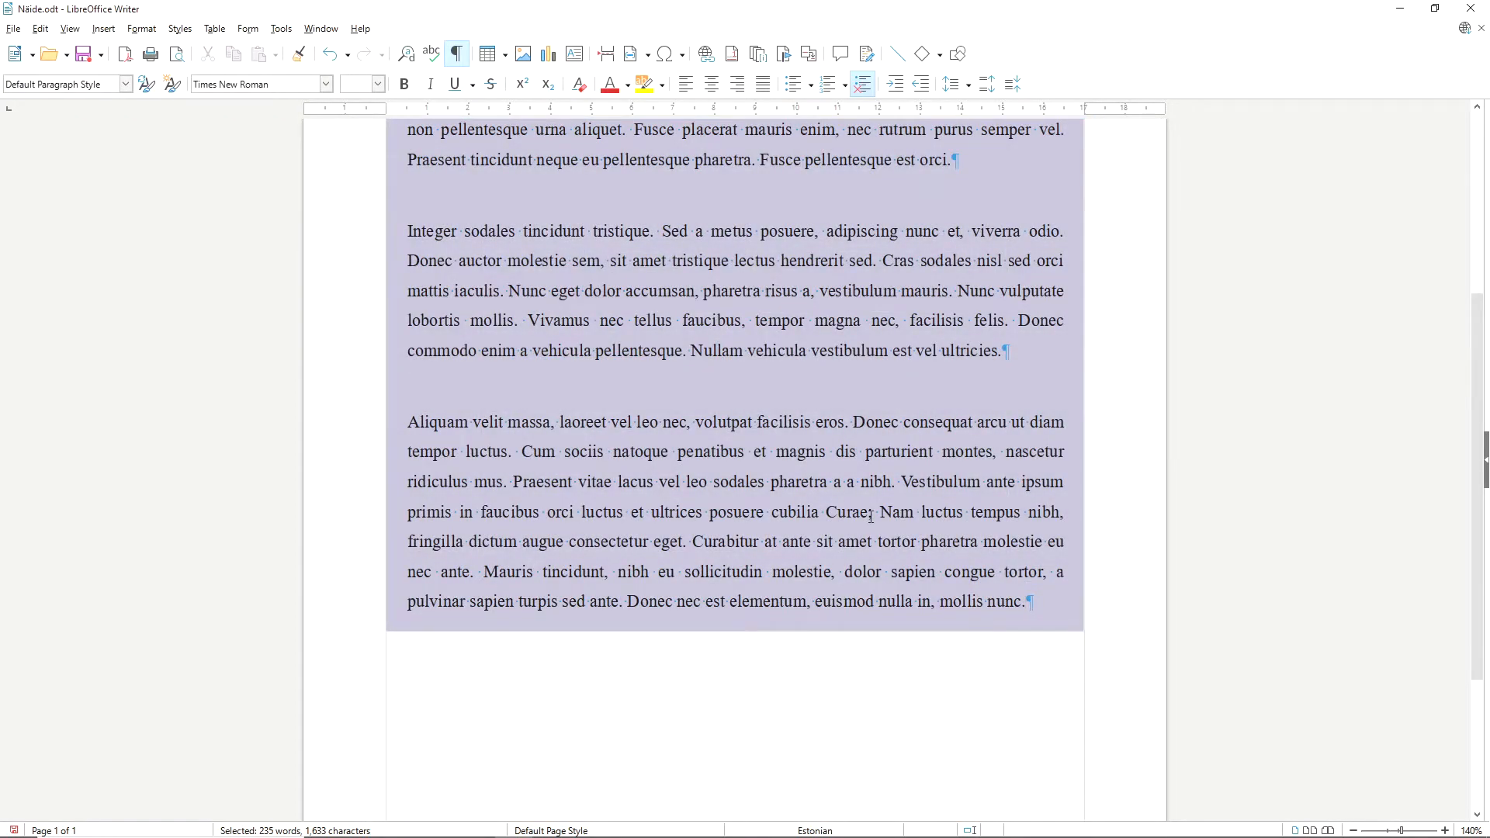
Undo the solid colour fill behind the paragraphs.
{"action": "scroll", "coordinate": [872, 505], "scroll_direction": "up", "scroll_amount": 4}
{"action": "scroll", "coordinate": [872, 505], "scroll_direction": "down", "scroll_amount": 1}
{"action": "scroll", "coordinate": [872, 505], "scroll_direction": "up", "scroll_amount": 1}
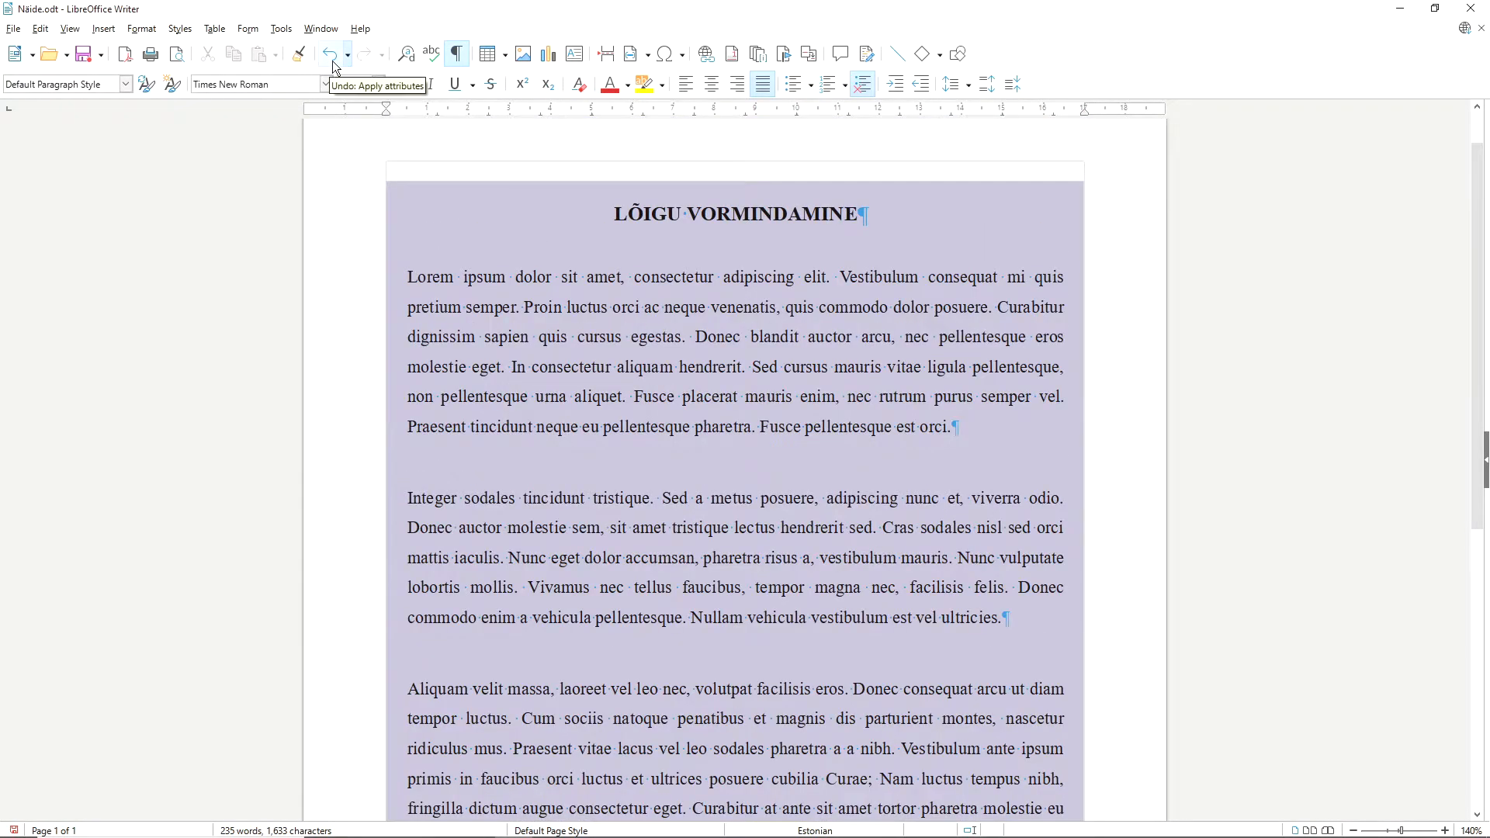
{"action": "key", "text": "ctrl+a"}
{"action": "scroll", "coordinate": [653, 274], "scroll_direction": "up", "scroll_amount": 4}
{"action": "scroll", "coordinate": [653, 275], "scroll_direction": "up", "scroll_amount": 2}
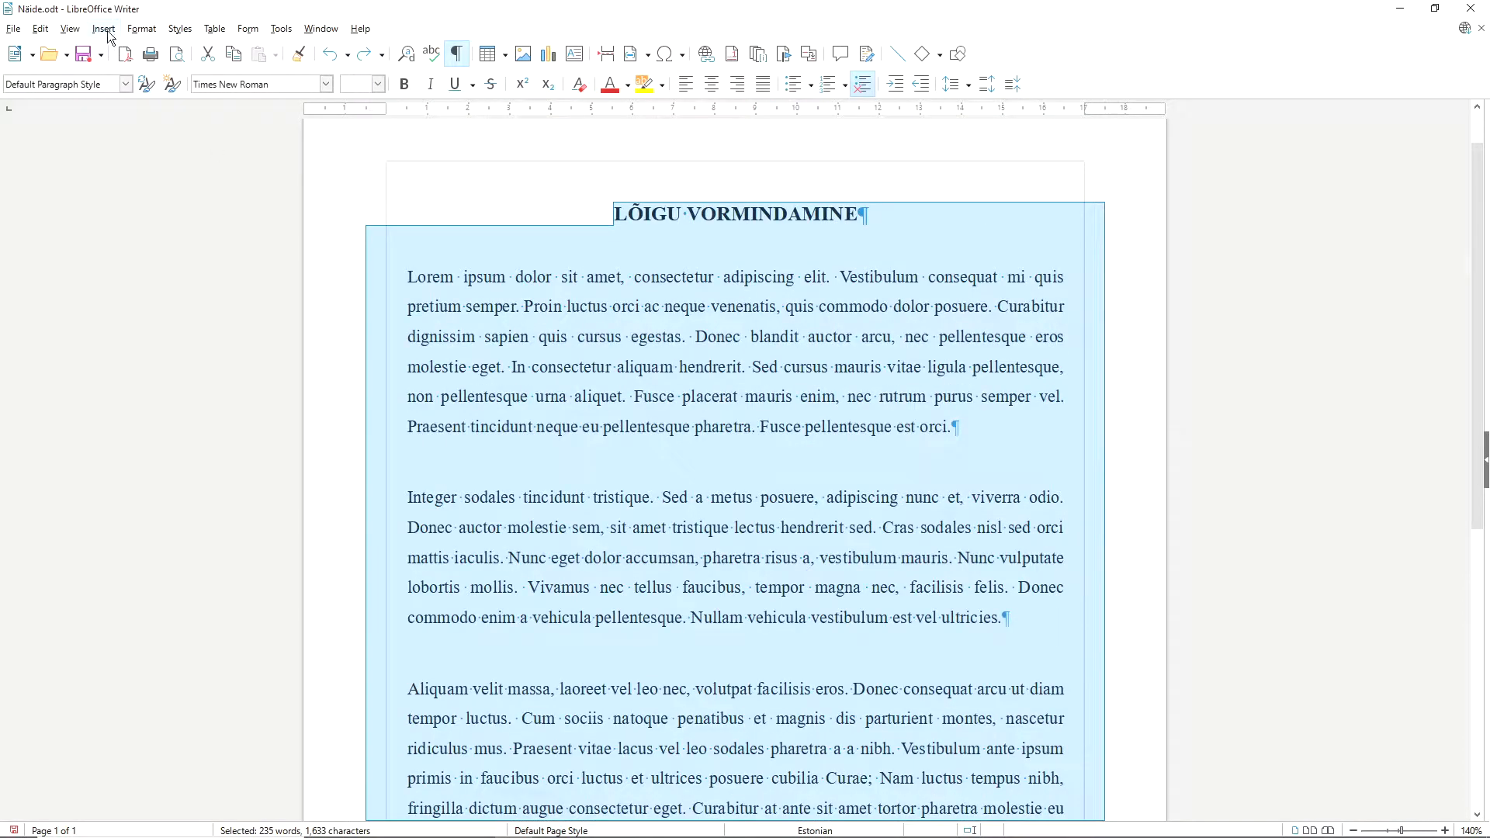
Fill the background of all paragraphs with a square gradient from Light Red 4 to Light Blue 3 at a 101° angle.
{"action": "left_click", "coordinate": [140, 29]}
{"action": "left_click", "coordinate": [177, 174]}
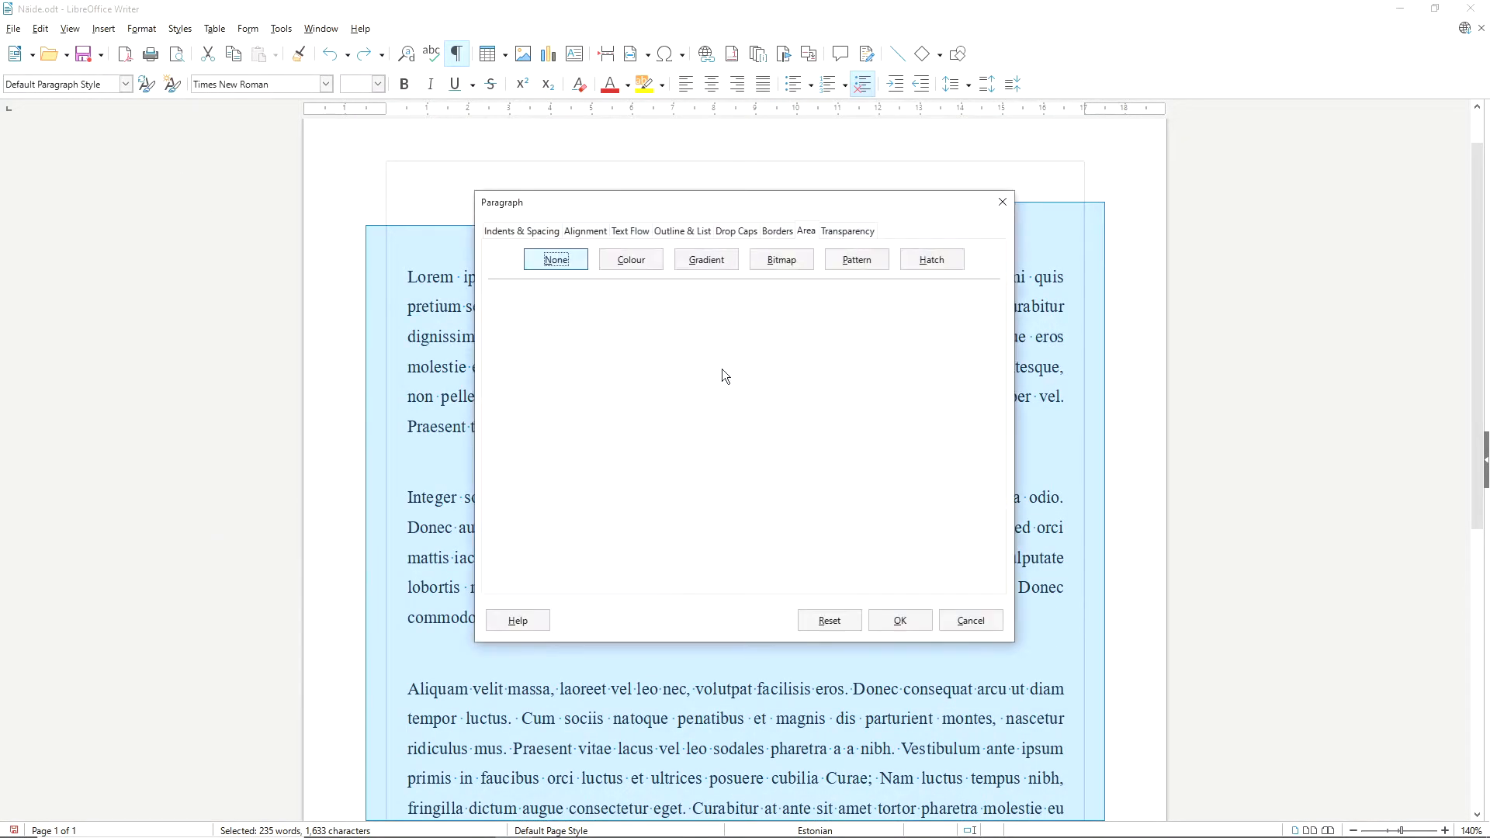
{"action": "left_click", "coordinate": [704, 260]}
{"action": "left_click", "coordinate": [562, 330]}
{"action": "left_click_drag", "start_coordinate": [674, 446], "coordinate": [691, 442]}
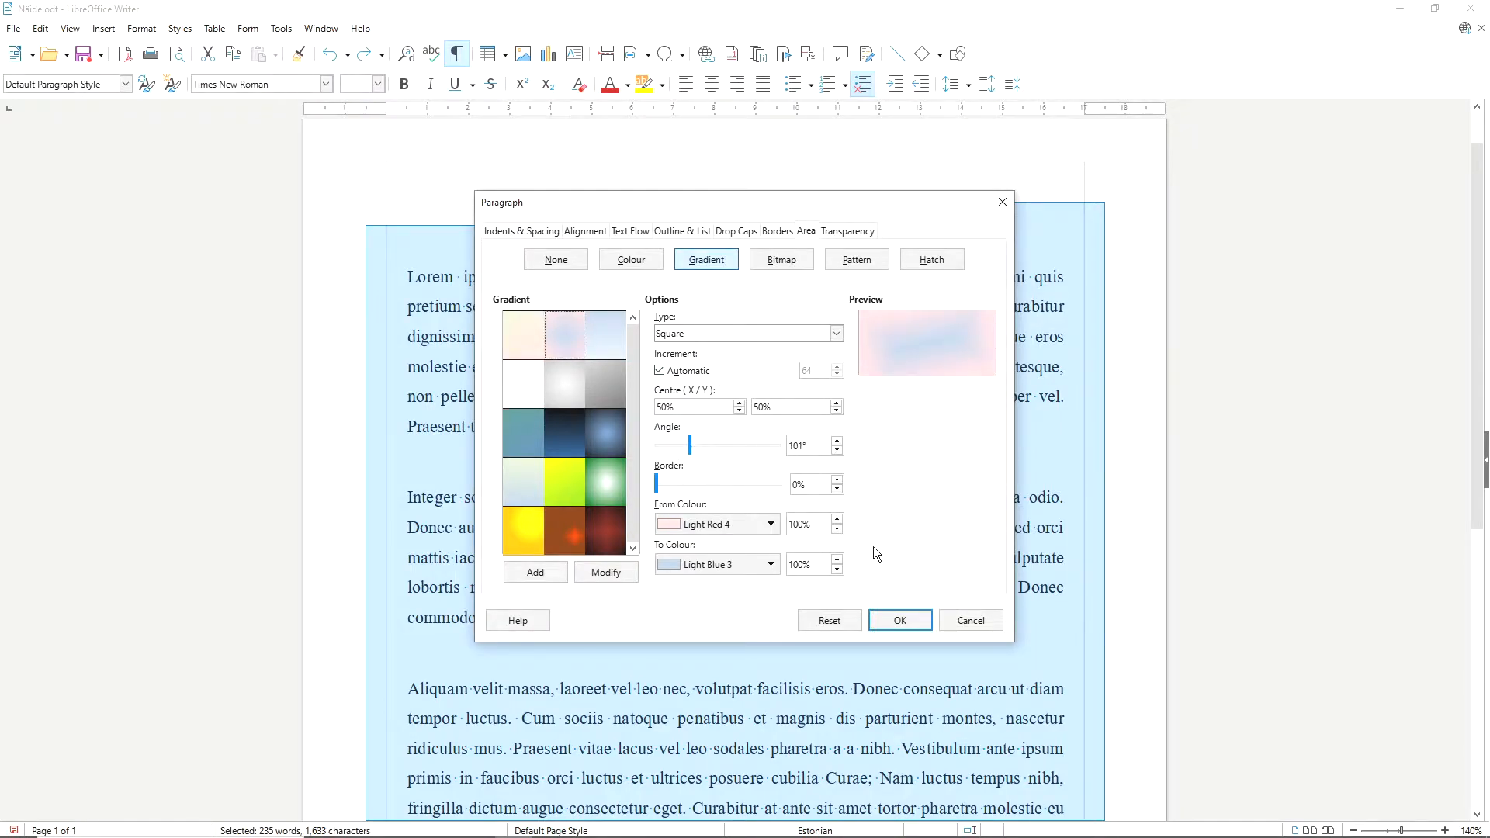
{"action": "left_click", "coordinate": [899, 620]}
{"action": "left_click", "coordinate": [931, 648]}
Undo the gradient fill behind the paragraphs.
{"action": "scroll", "coordinate": [929, 564], "scroll_direction": "up", "scroll_amount": 4}
{"action": "scroll", "coordinate": [931, 558], "scroll_direction": "down", "scroll_amount": 2}
{"action": "scroll", "coordinate": [931, 559], "scroll_direction": "up", "scroll_amount": 2}
{"action": "key", "text": "ctrl+a"}
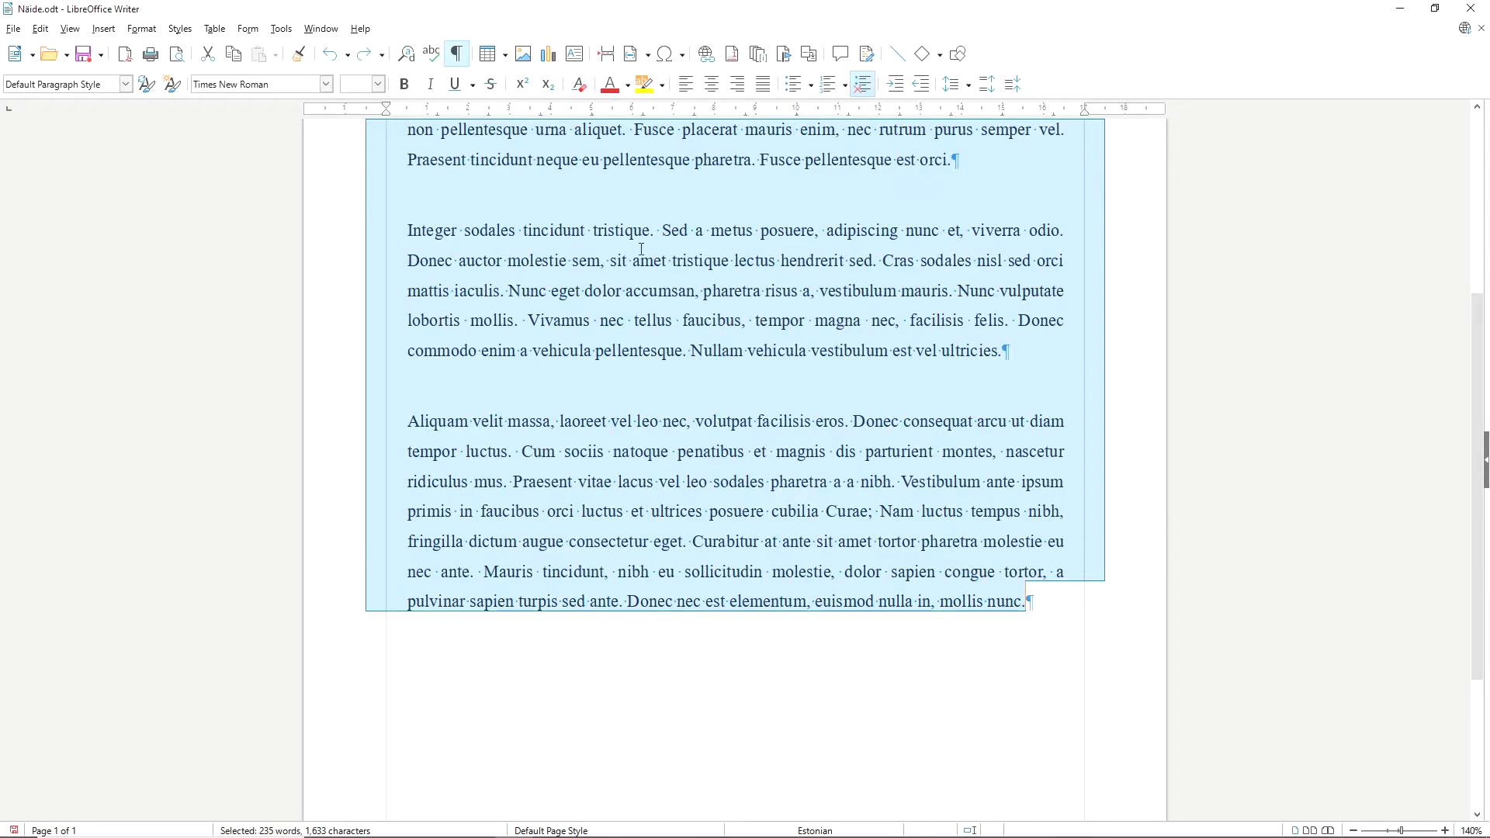
Fill the background of all paragraphs with the blue cloud-like bitmap.
{"action": "scroll", "coordinate": [641, 248], "scroll_direction": "up", "scroll_amount": 4}
{"action": "right_click", "coordinate": [535, 289]}
{"action": "mouse_move", "coordinate": [621, 437]}
{"action": "left_click", "coordinate": [754, 437]}
{"action": "left_click", "coordinate": [763, 264]}
{"action": "left_click", "coordinate": [557, 480]}
{"action": "left_click", "coordinate": [904, 617]}
Undo the bitmap fill behind the paragraphs.
{"action": "scroll", "coordinate": [924, 574], "scroll_direction": "up", "scroll_amount": 5}
{"action": "scroll", "coordinate": [817, 370], "scroll_direction": "down", "scroll_amount": 1}
{"action": "scroll", "coordinate": [817, 371], "scroll_direction": "up", "scroll_amount": 1}
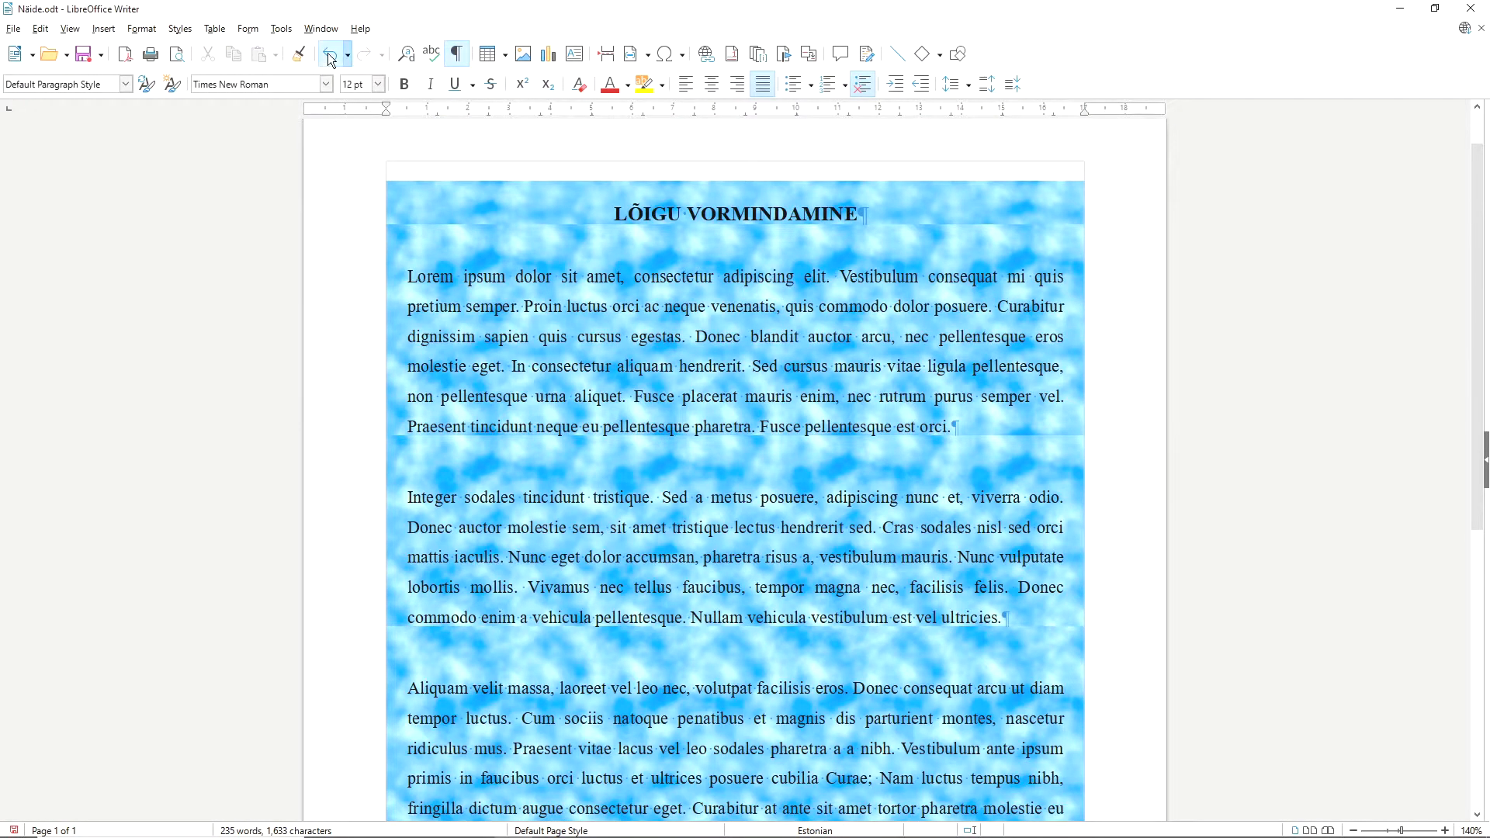
{"action": "key", "text": "ctrl+a"}
Fill the background of all paragraphs with the sparse diagonal-dash pattern, using a light foreground and a pale teal background colour.
{"action": "right_click", "coordinate": [786, 306]}
{"action": "mouse_move", "coordinate": [892, 451]}
{"action": "left_click", "coordinate": [996, 452]}
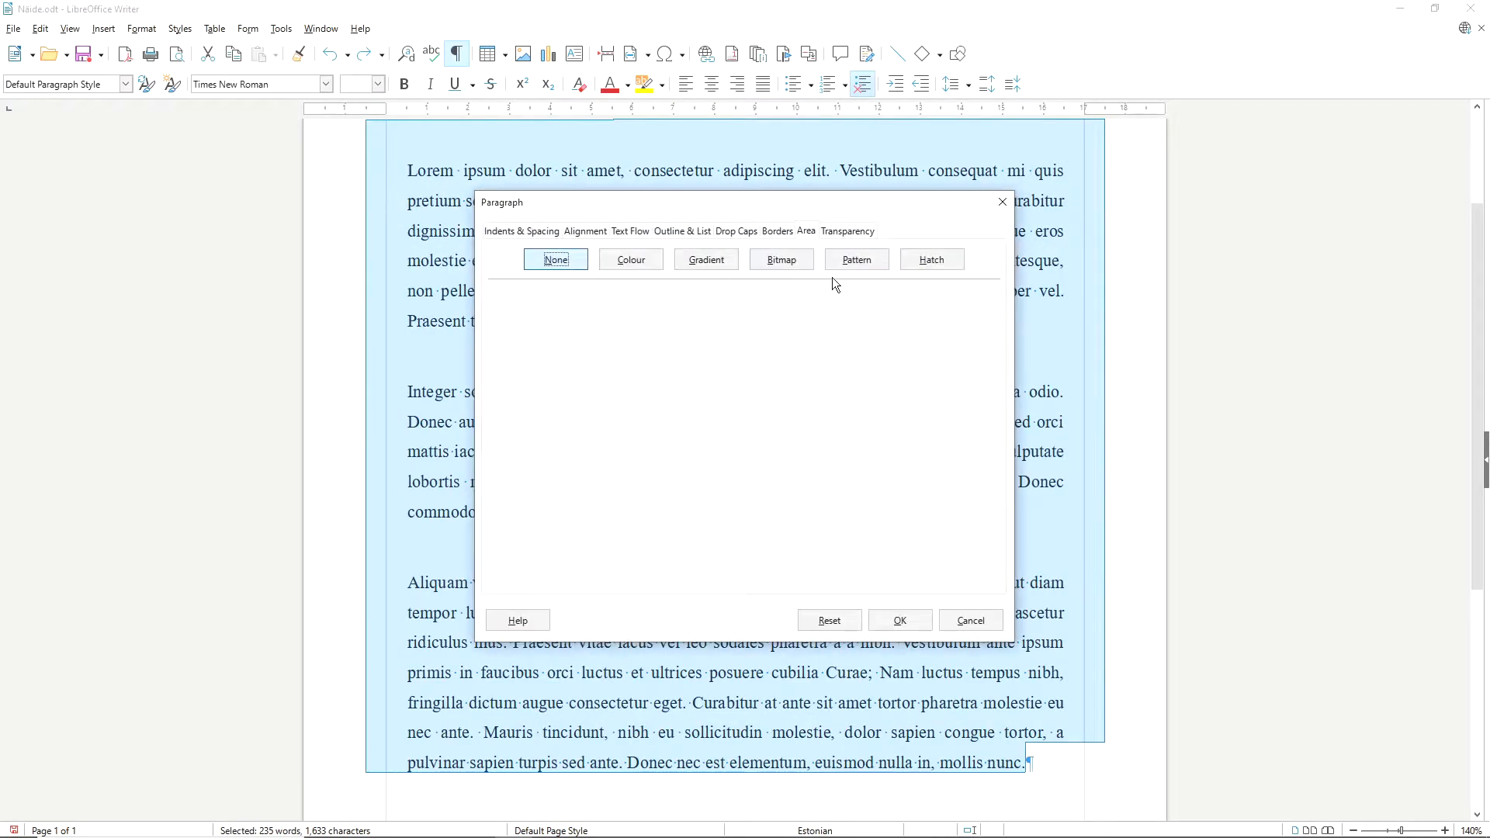
{"action": "left_click", "coordinate": [851, 259]}
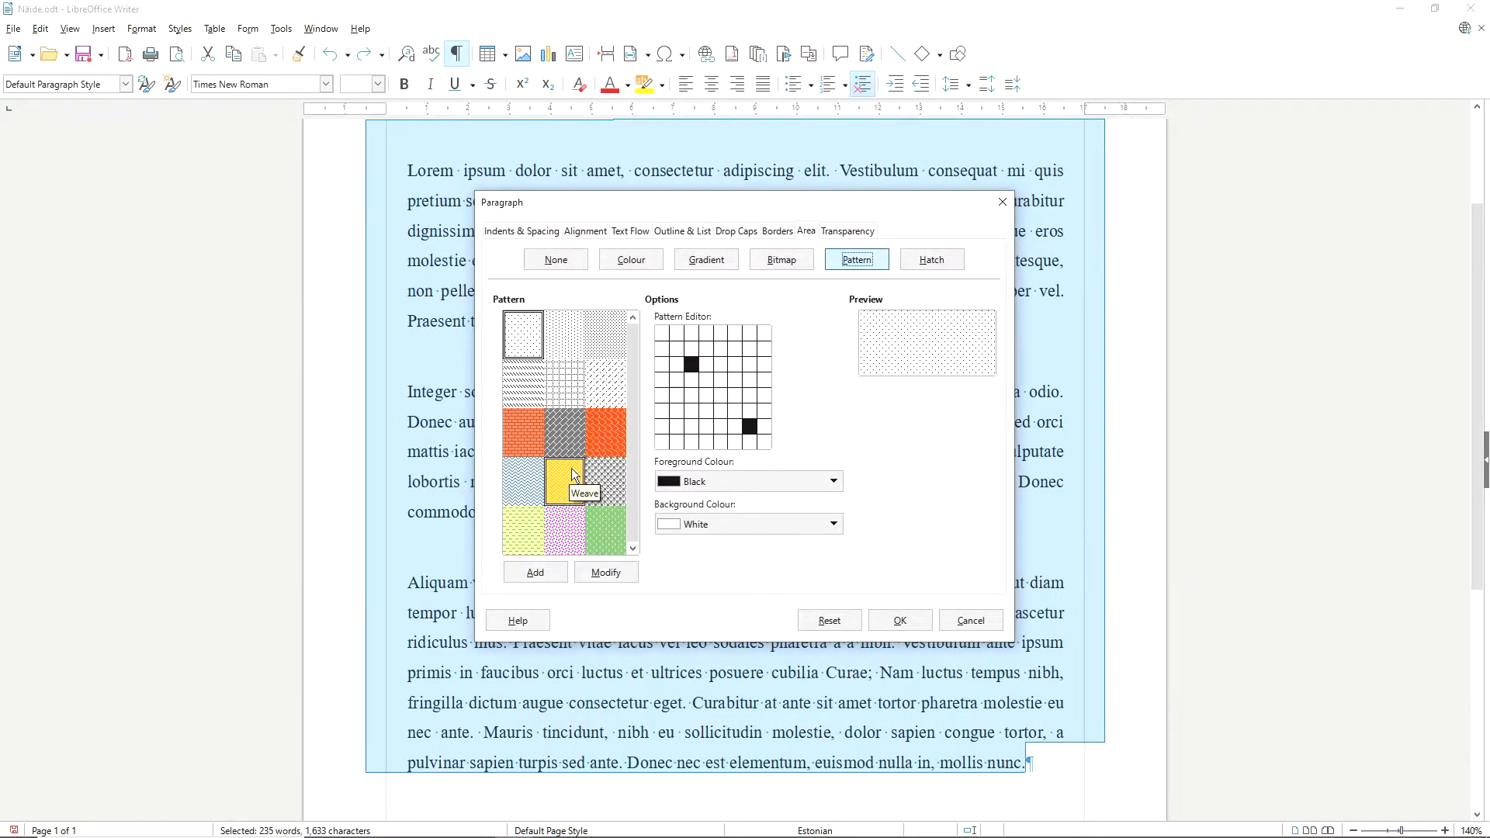
{"action": "left_click", "coordinate": [599, 530]}
{"action": "left_click", "coordinate": [602, 493]}
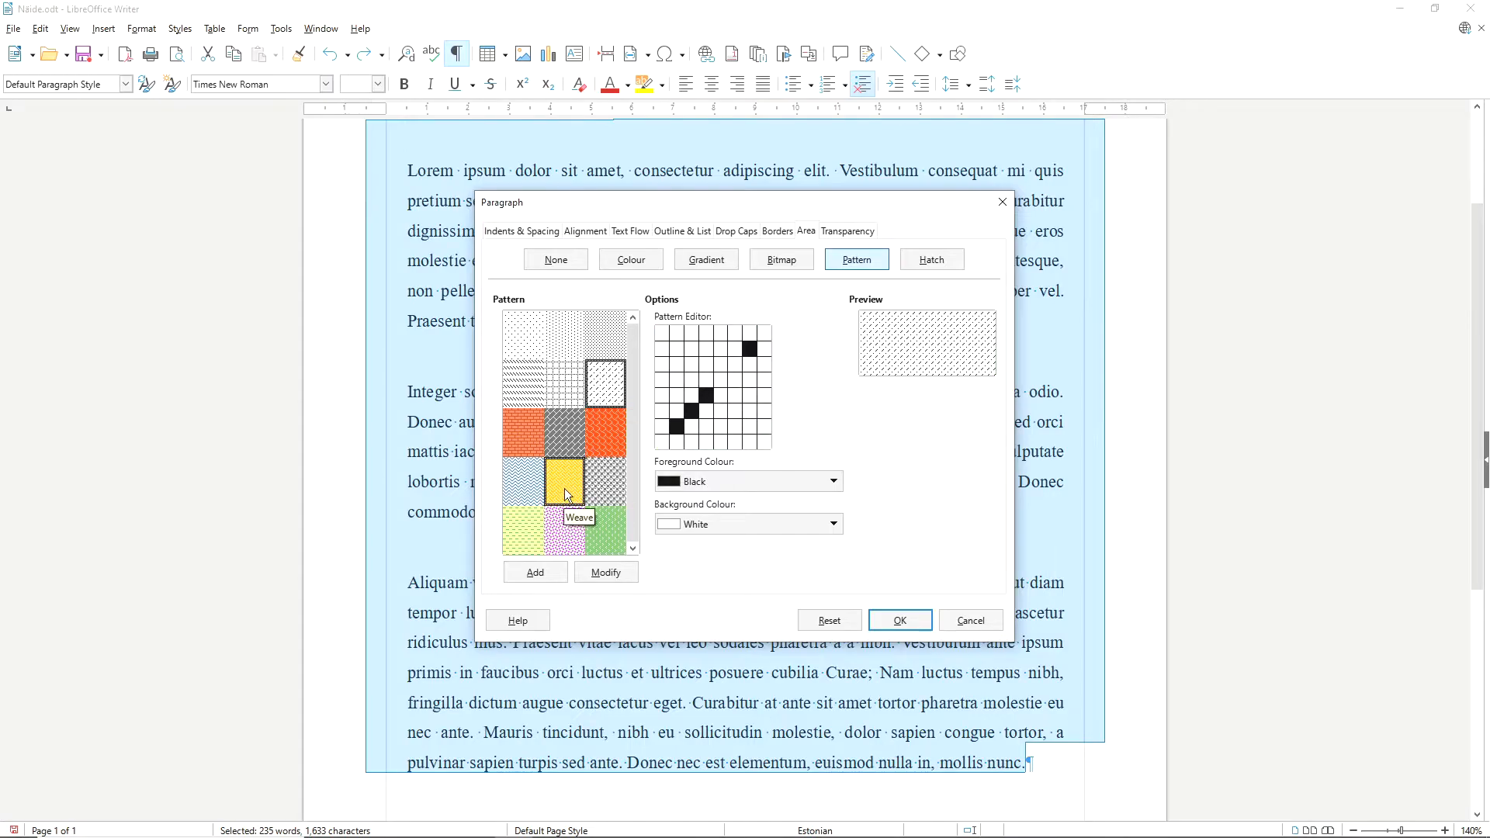
{"action": "left_click", "coordinate": [833, 483]}
{"action": "left_click", "coordinate": [793, 547]}
{"action": "left_click", "coordinate": [835, 524]}
{"action": "left_click", "coordinate": [798, 552]}
{"action": "left_click", "coordinate": [900, 620]}
Undo the pattern fill behind the paragraphs.
{"action": "left_click", "coordinate": [944, 583]}
{"action": "scroll", "coordinate": [944, 584], "scroll_direction": "up", "scroll_amount": 3}
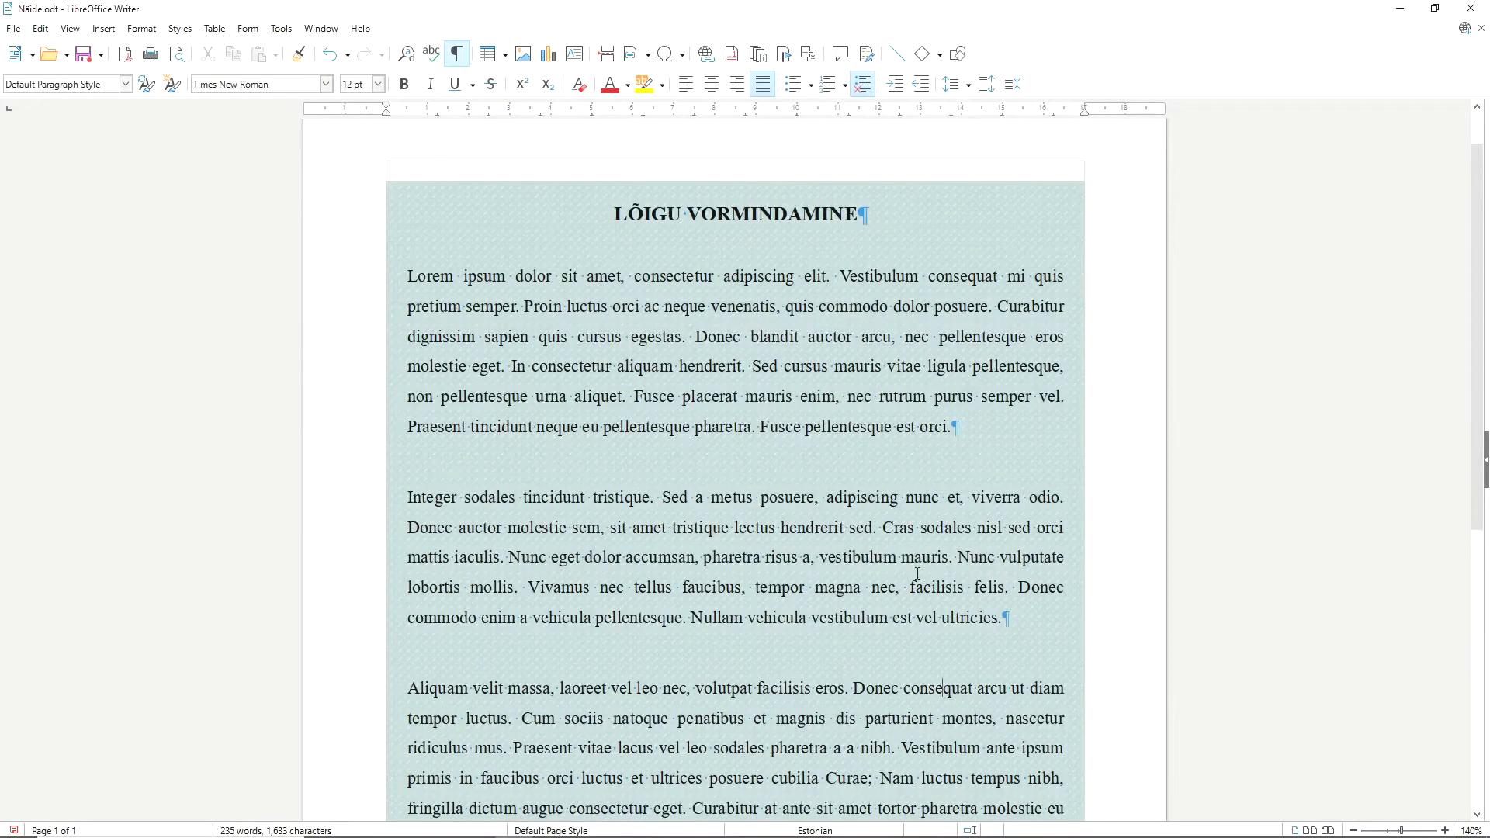
{"action": "left_click", "coordinate": [330, 61]}
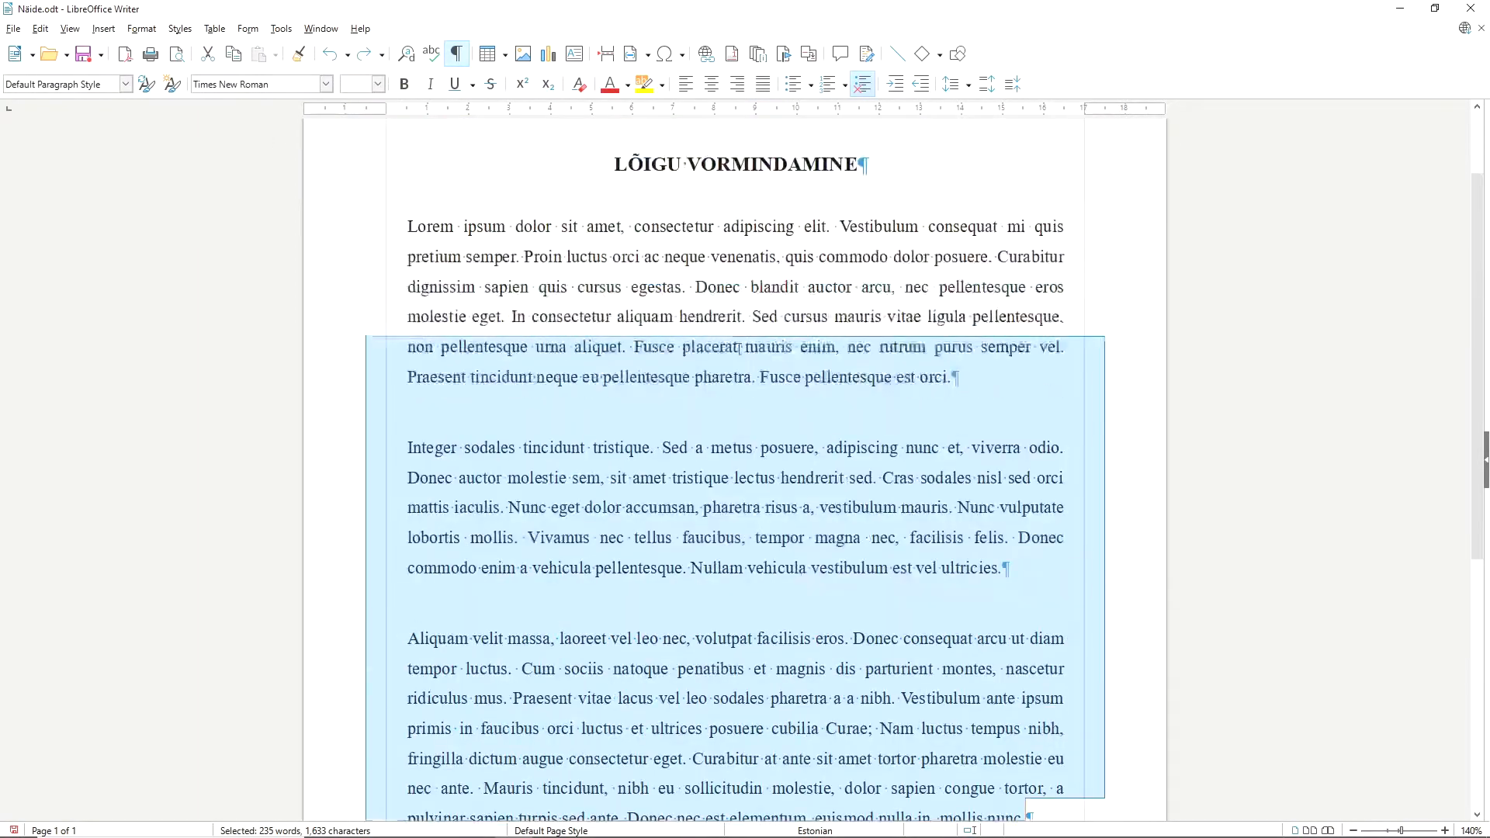
Fill the background of all paragraphs with a crossed hatch at 0.36 cm spacing, 135° angle and Light Green 3 lines.
{"action": "right_click", "coordinate": [683, 369]}
{"action": "mouse_move", "coordinate": [776, 508]}
{"action": "left_click", "coordinate": [910, 501]}
{"action": "left_click", "coordinate": [931, 259]}
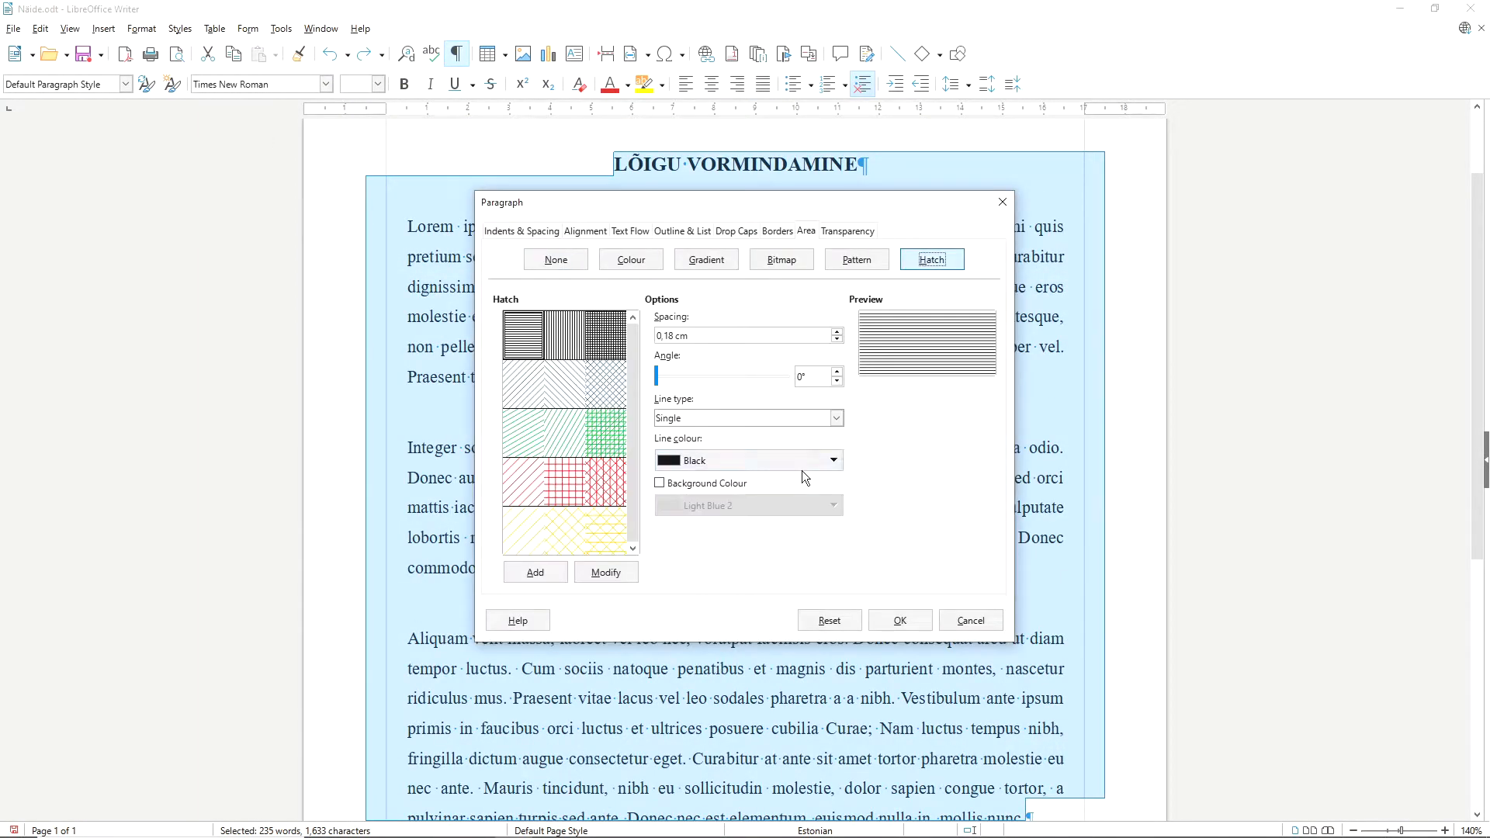
{"action": "left_click", "coordinate": [606, 384]}
{"action": "left_click_drag", "start_coordinate": [672, 379], "coordinate": [703, 378]}
{"action": "left_click", "coordinate": [833, 460]}
{"action": "left_click", "coordinate": [805, 546]}
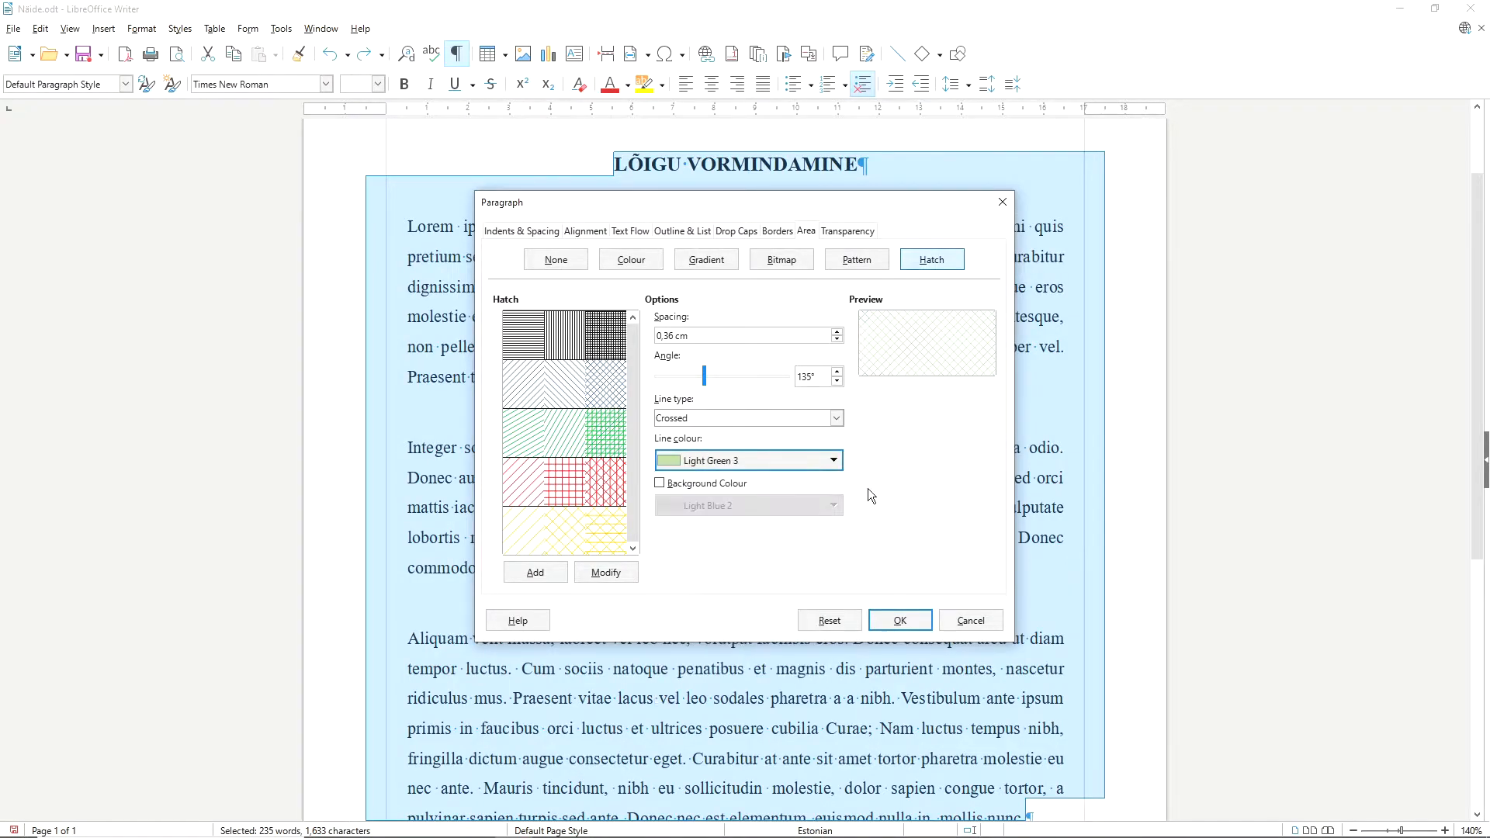
{"action": "left_click", "coordinate": [836, 420]}
{"action": "left_click", "coordinate": [836, 420]}
{"action": "left_click", "coordinate": [900, 620]}
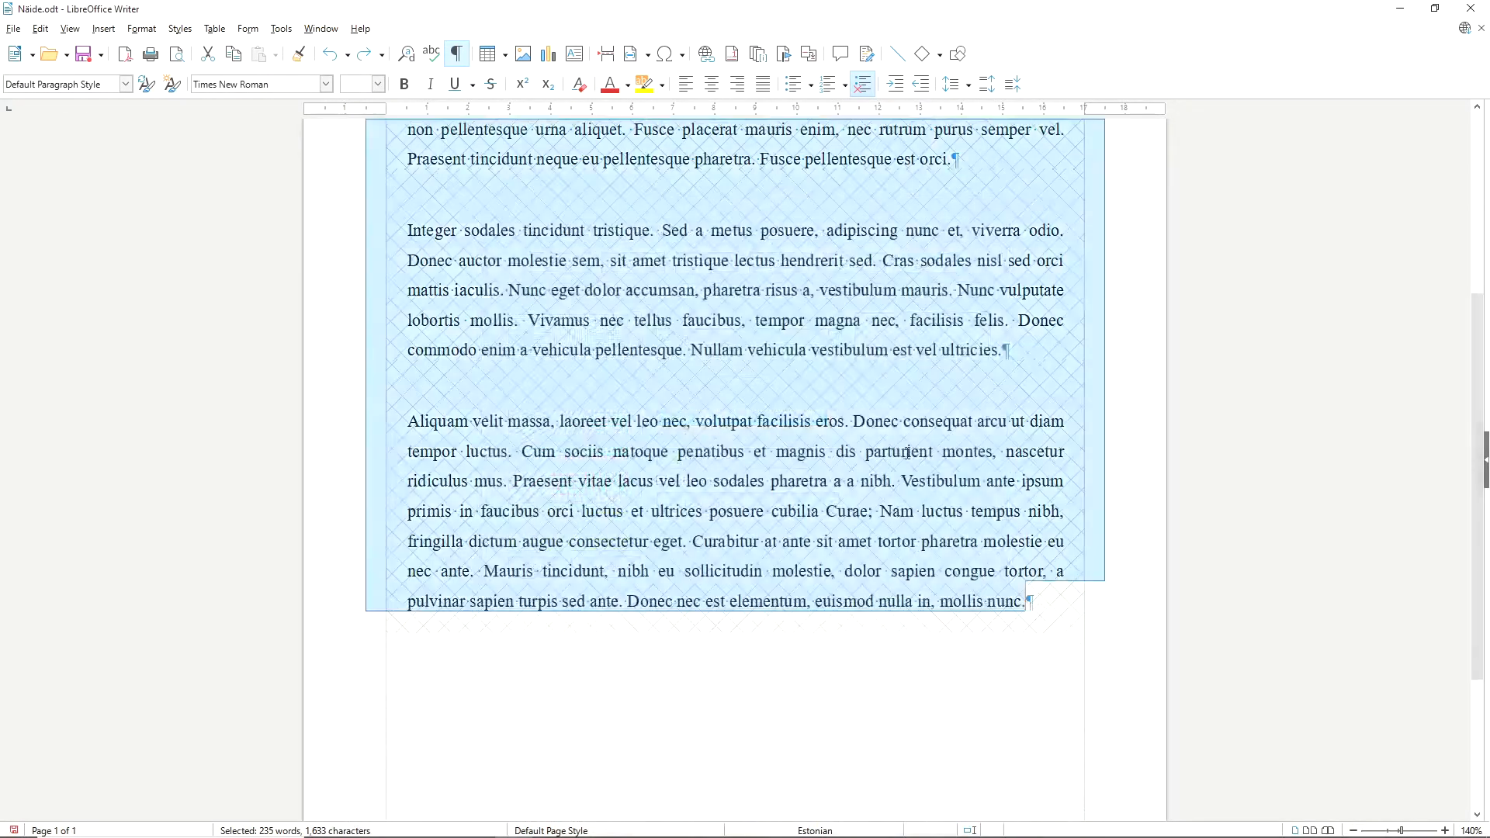
Undo the hatch fill behind the paragraphs.
{"action": "left_click", "coordinate": [909, 461]}
{"action": "scroll", "coordinate": [910, 461], "scroll_direction": "up", "scroll_amount": 5}
{"action": "key", "text": "ctrl+a"}
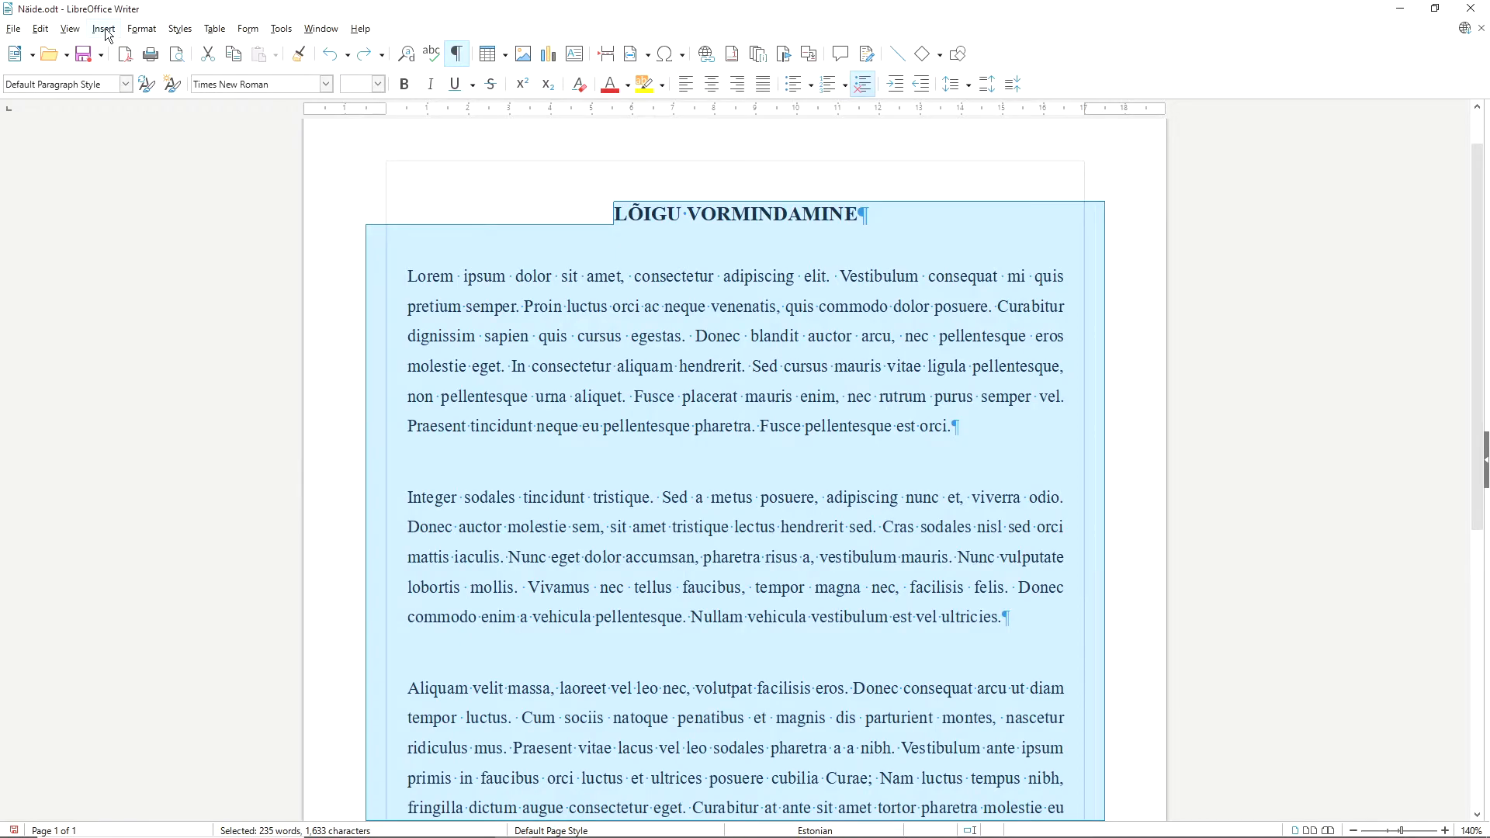
Open the border settings for all paragraphs and choose the preset with all four borders.
{"action": "left_click", "coordinate": [142, 30]}
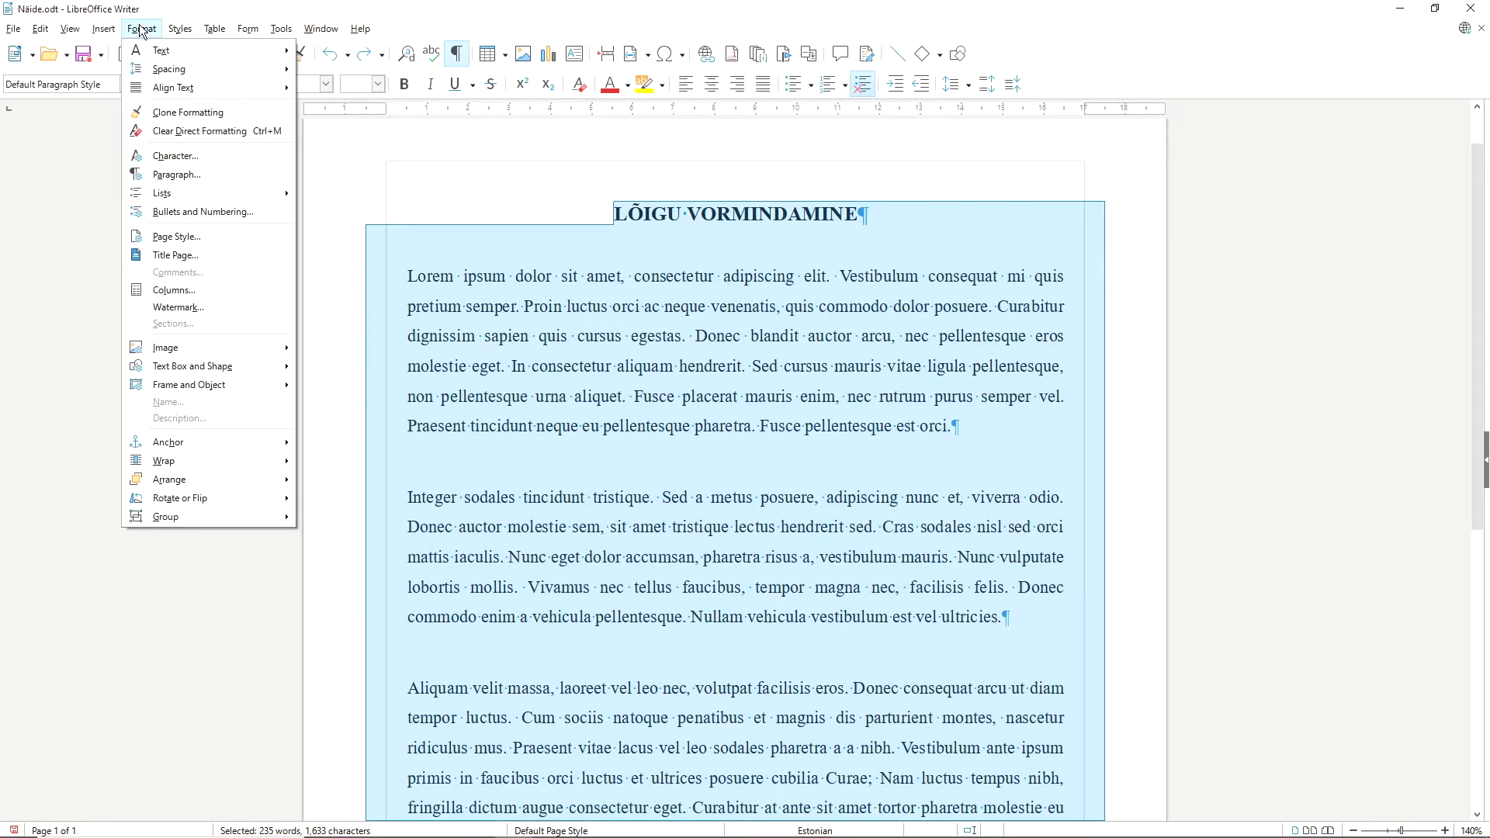
{"action": "left_click", "coordinate": [200, 173]}
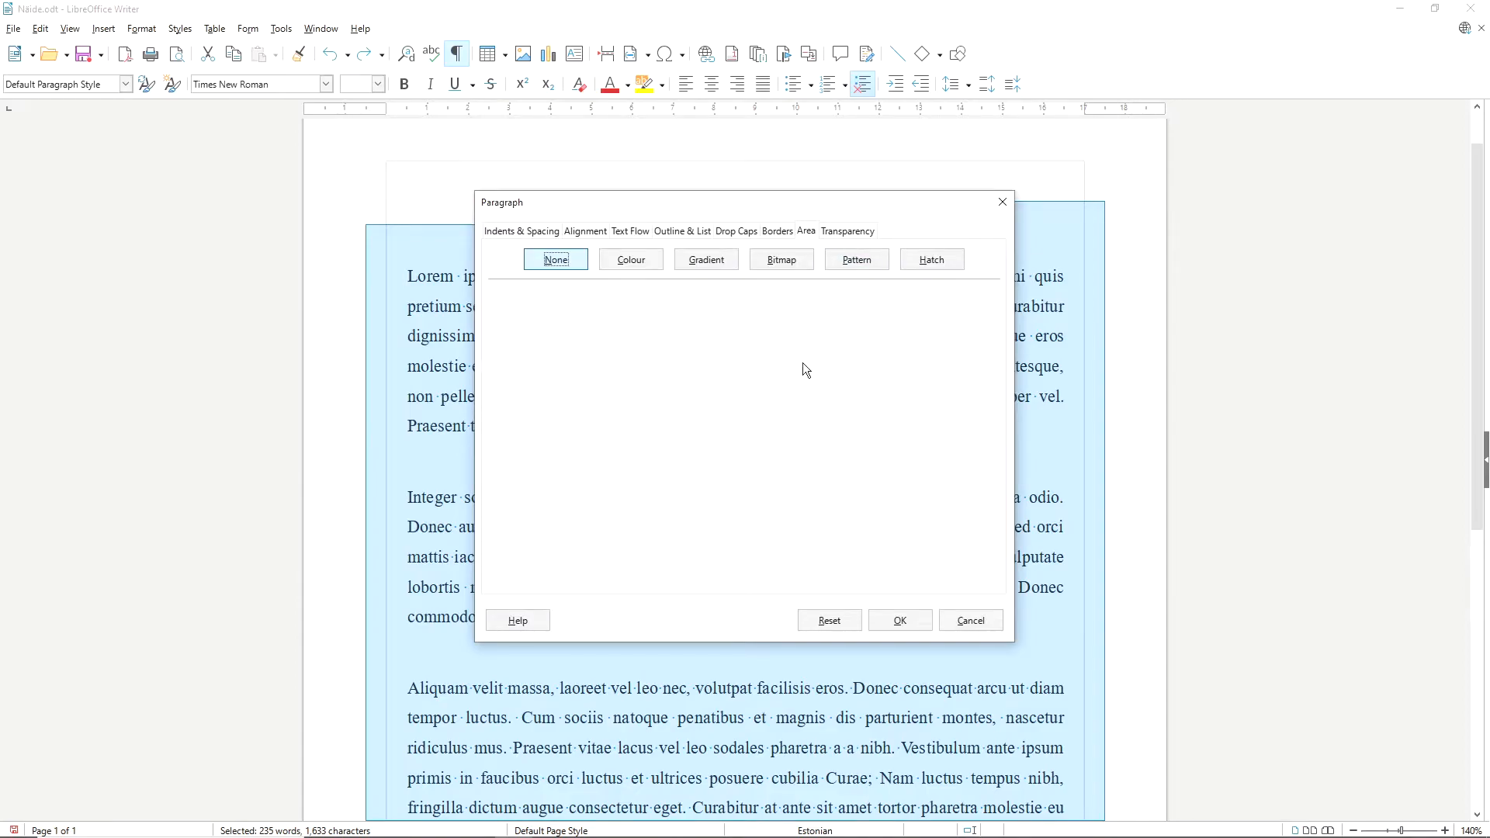
{"action": "left_click", "coordinate": [777, 232]}
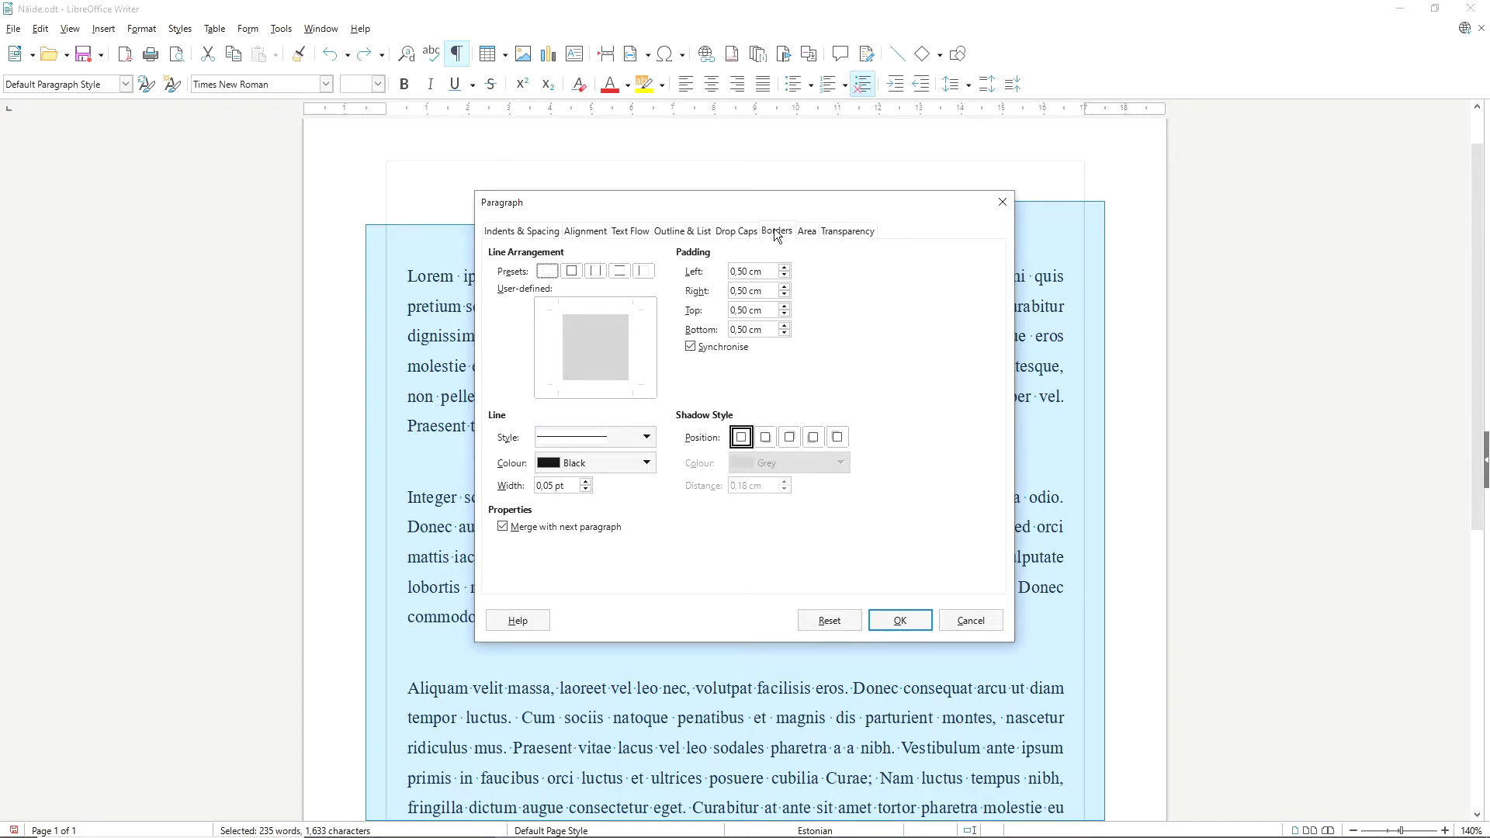
{"action": "left_click", "coordinate": [574, 272]}
Try the left-and-right, top-and-bottom and left-only border presets, plus individually set top, bottom and right border lines.
{"action": "left_click", "coordinate": [599, 270]}
{"action": "left_click", "coordinate": [622, 276]}
{"action": "left_click", "coordinate": [641, 271]}
{"action": "left_click", "coordinate": [587, 309]}
{"action": "left_click", "coordinate": [598, 383]}
{"action": "left_click", "coordinate": [634, 357]}
Apply all four borders to the paragraphs with a fine dashed line in Light Indigo 3, 0.25 pt wide.
{"action": "left_click", "coordinate": [575, 276]}
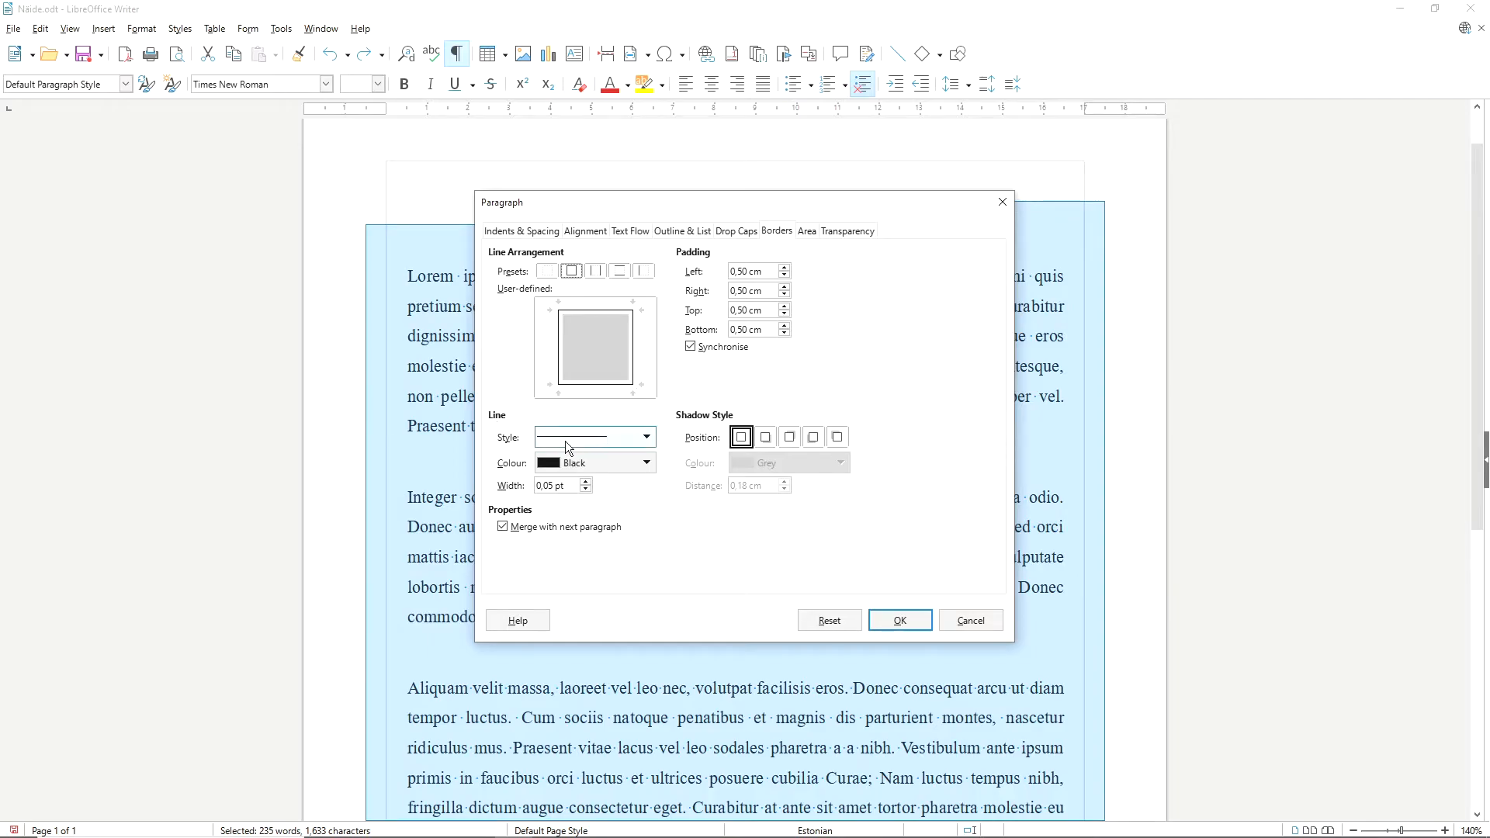
{"action": "left_click", "coordinate": [647, 439]}
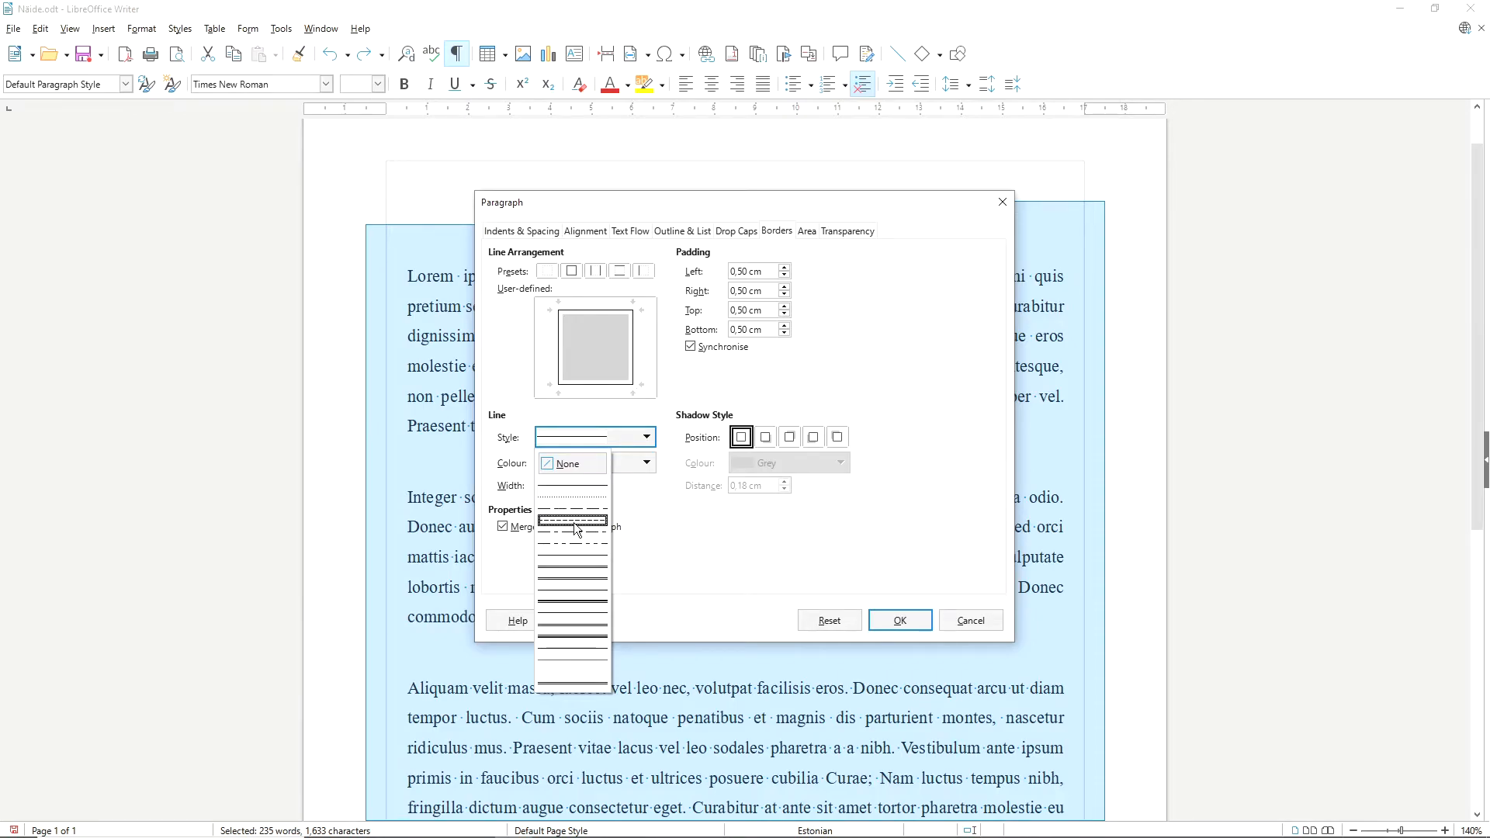
{"action": "left_click", "coordinate": [574, 523]}
{"action": "left_click", "coordinate": [649, 464]}
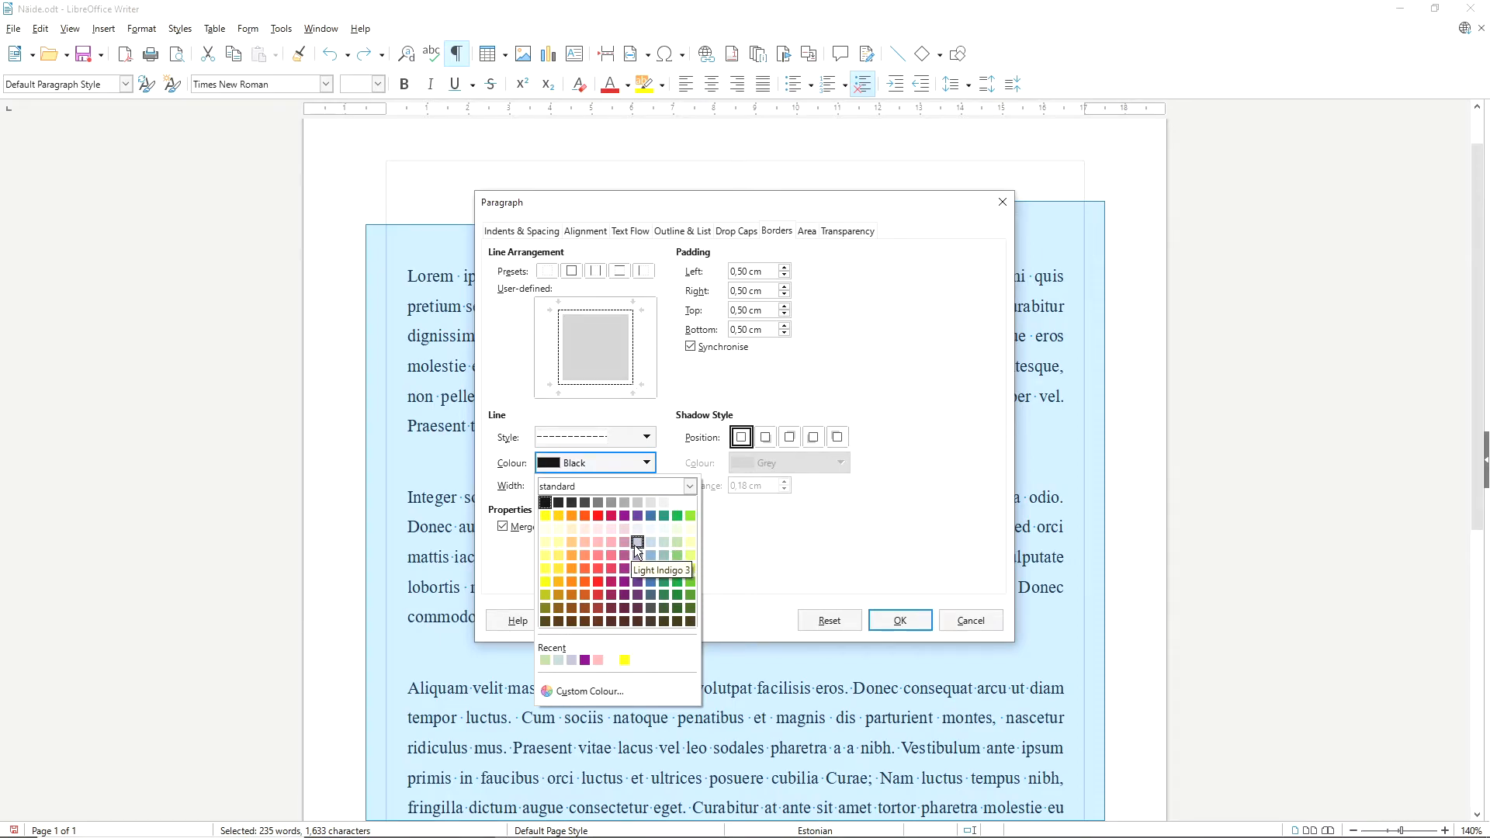
{"action": "left_click", "coordinate": [635, 544]}
{"action": "left_click", "coordinate": [586, 482]}
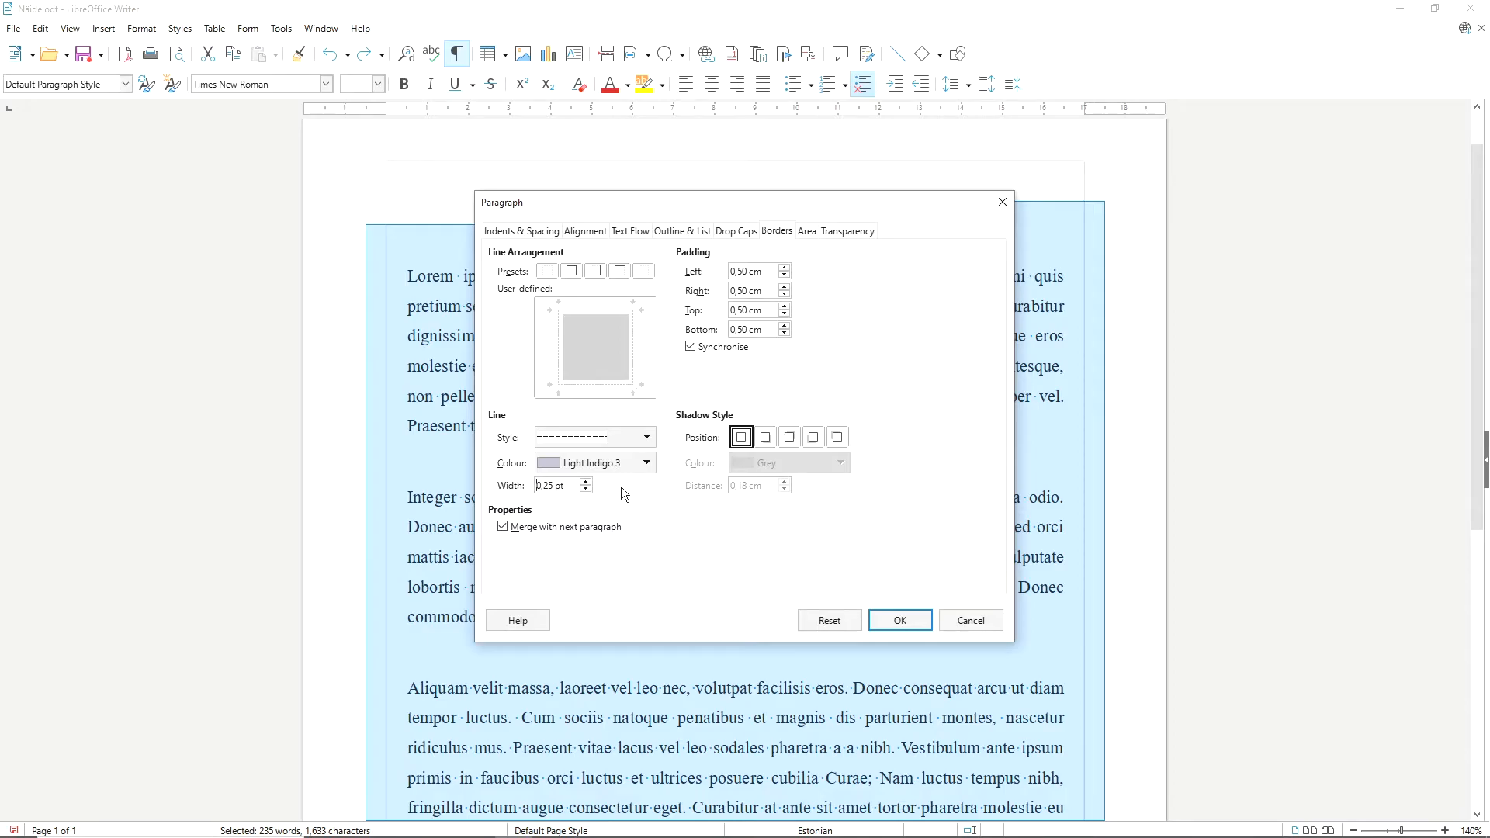
{"action": "left_click", "coordinate": [887, 618]}
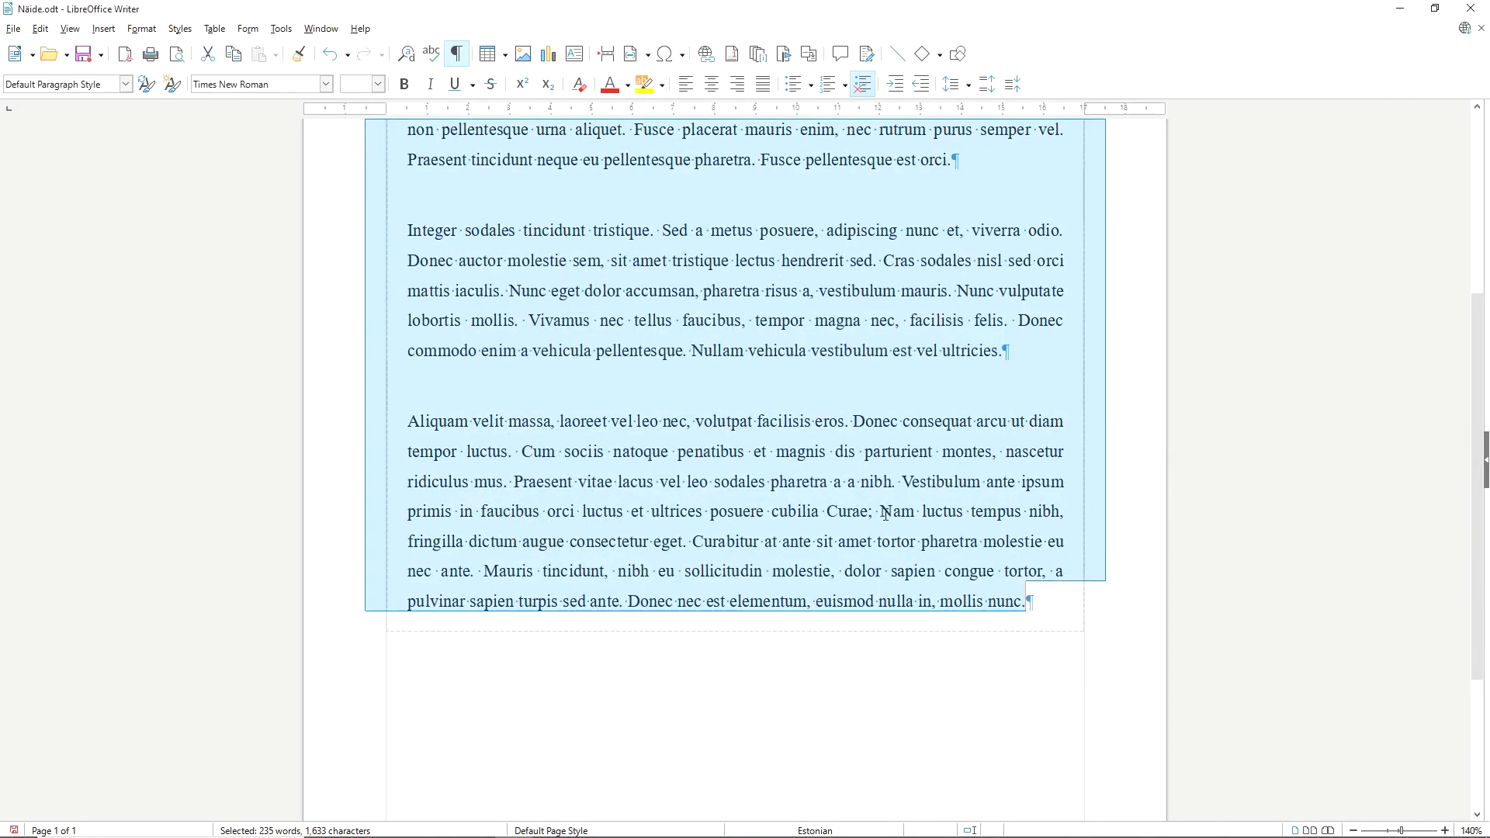
{"action": "scroll", "coordinate": [866, 631], "scroll_direction": "up", "scroll_amount": 3}
{"action": "left_click", "coordinate": [882, 588]}
Change the border line colour of all paragraphs to Dark Indigo 2.
{"action": "key", "text": "ctrl+a"}
{"action": "right_click", "coordinate": [677, 267]}
{"action": "mouse_move", "coordinate": [767, 419]}
{"action": "left_click", "coordinate": [923, 407]}
{"action": "left_click", "coordinate": [646, 463]}
{"action": "left_click", "coordinate": [636, 555]}
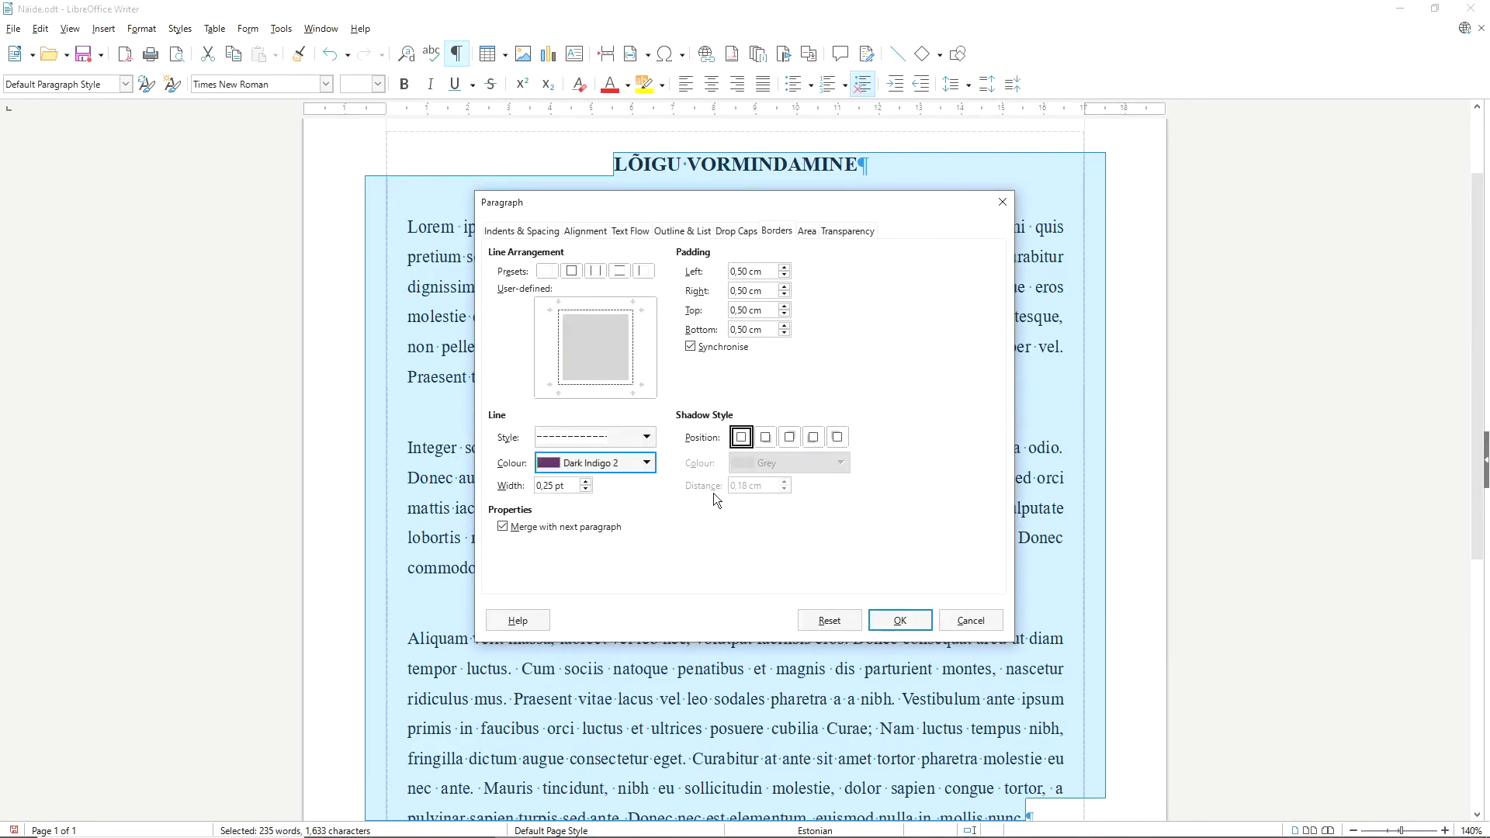
Set the synchronised border padding to 1.00 cm on all four sides and apply the border settings.
{"action": "left_click", "coordinate": [783, 268]}
{"action": "left_click", "coordinate": [784, 268]}
{"action": "left_click", "coordinate": [784, 268]}
{"action": "left_click", "coordinate": [784, 268]}
{"action": "left_click", "coordinate": [910, 621]}
{"action": "scroll", "coordinate": [894, 590], "scroll_direction": "up", "scroll_amount": 3}
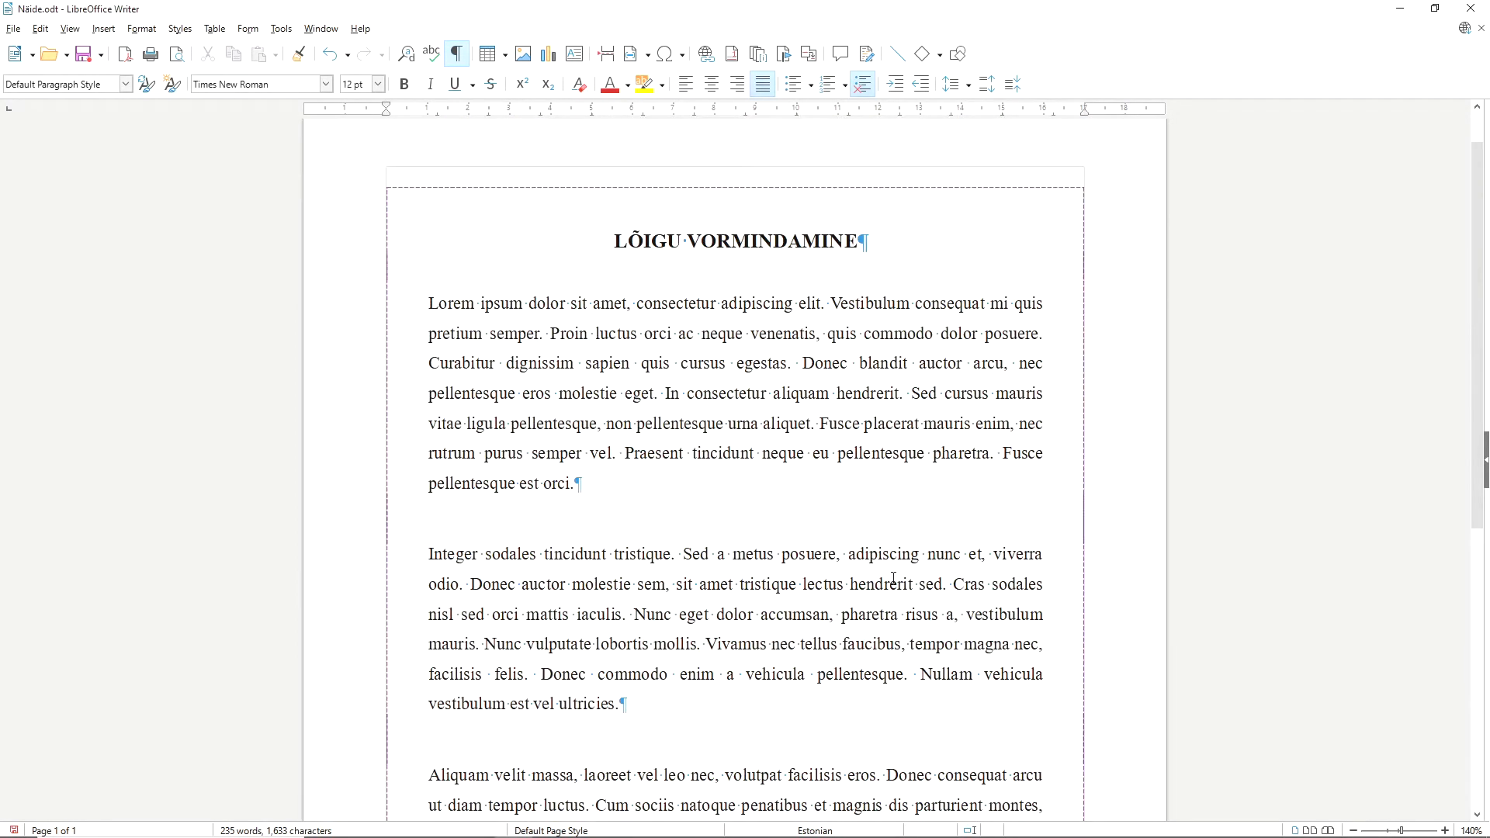
{"action": "scroll", "coordinate": [894, 578], "scroll_direction": "down", "scroll_amount": 2}
{"action": "scroll", "coordinate": [898, 564], "scroll_direction": "up", "scroll_amount": 1}
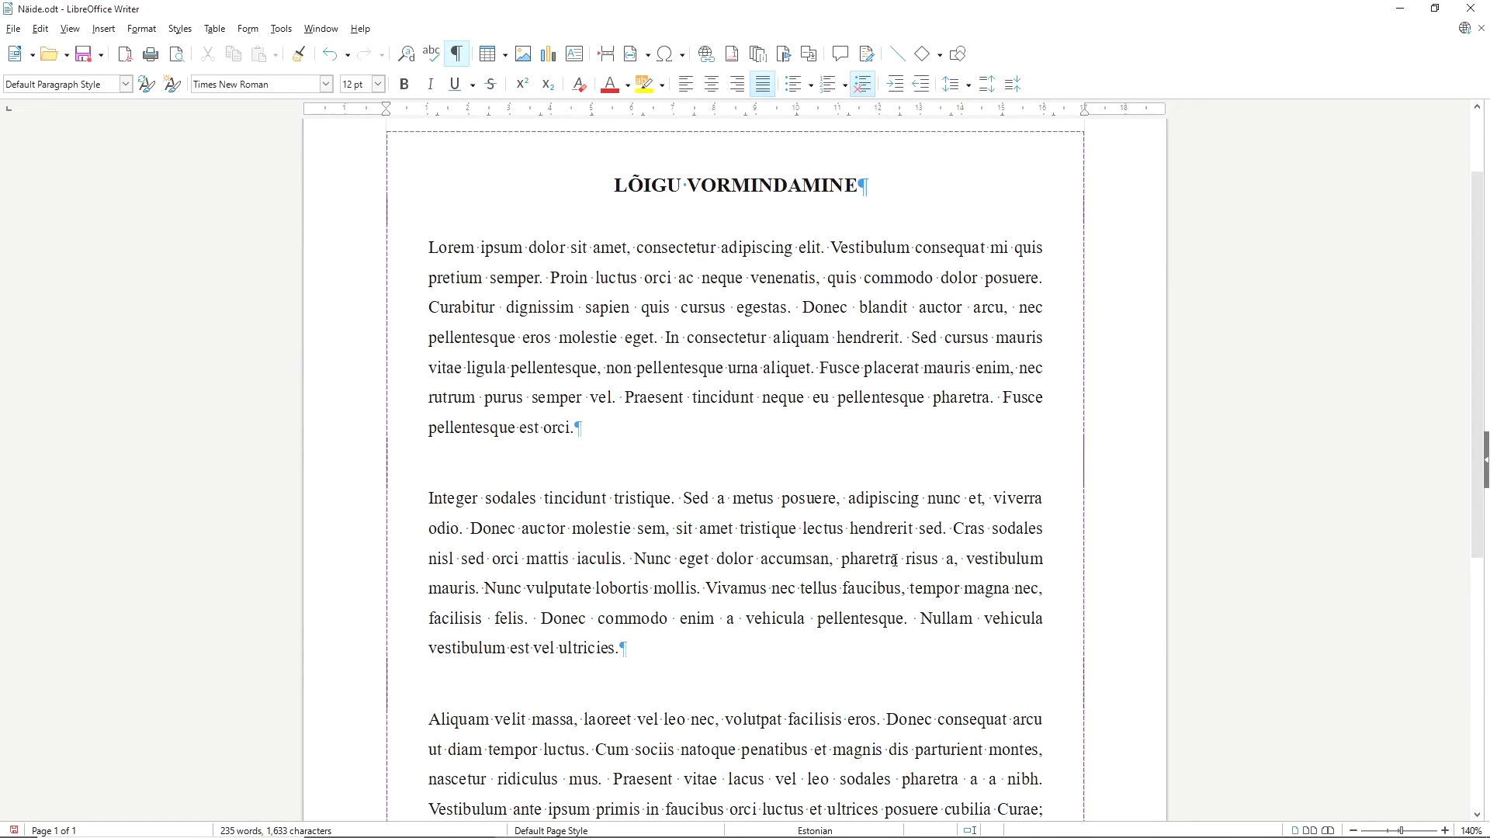
Cast a bottom-right shadow in Light Indigo 3 on the border around the whole text, including the heading.
{"action": "key", "text": "ctrl+a"}
{"action": "right_click", "coordinate": [832, 457]}
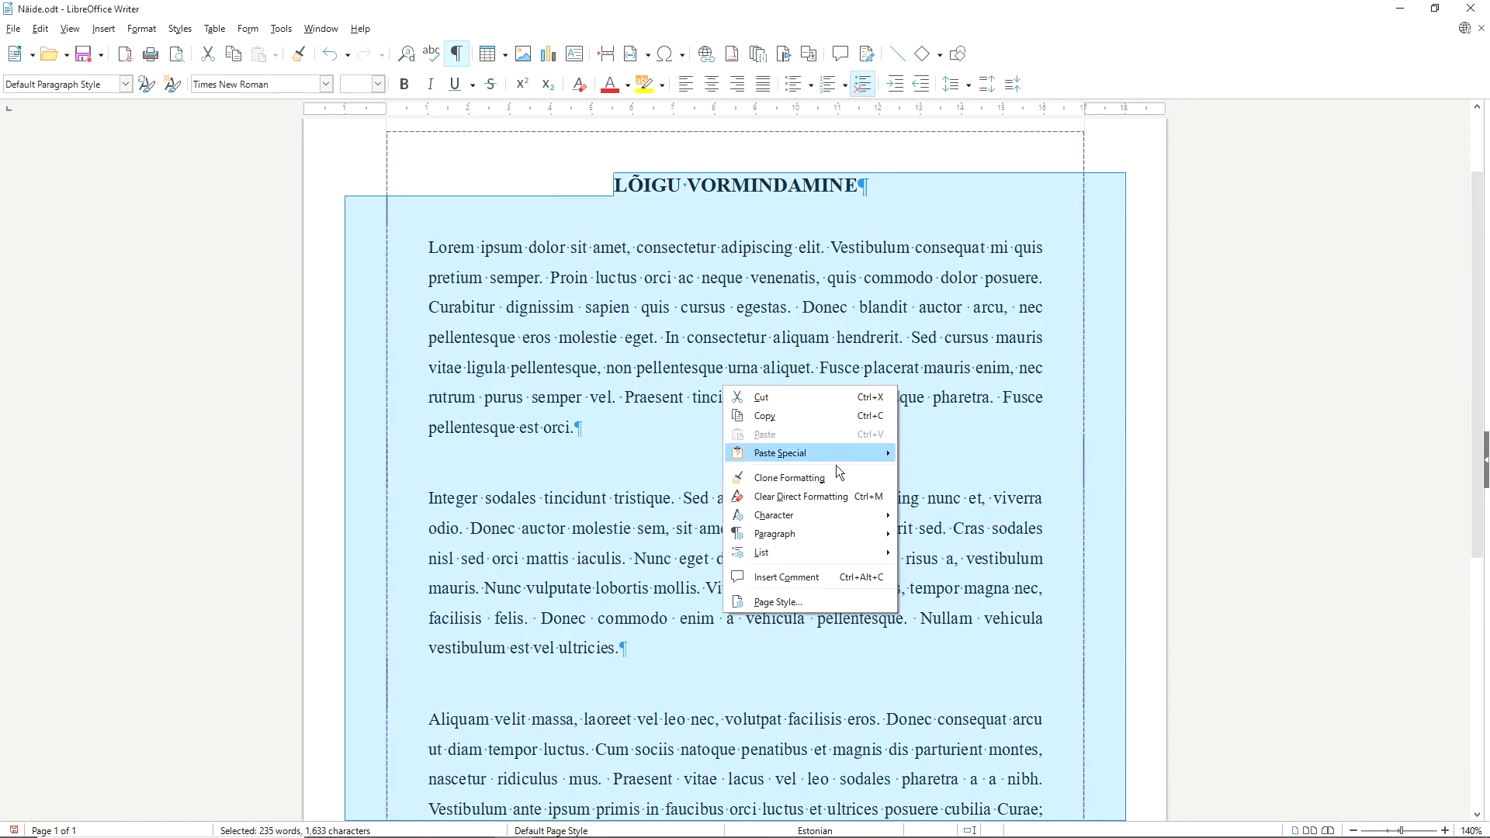
{"action": "left_click", "coordinate": [950, 530]}
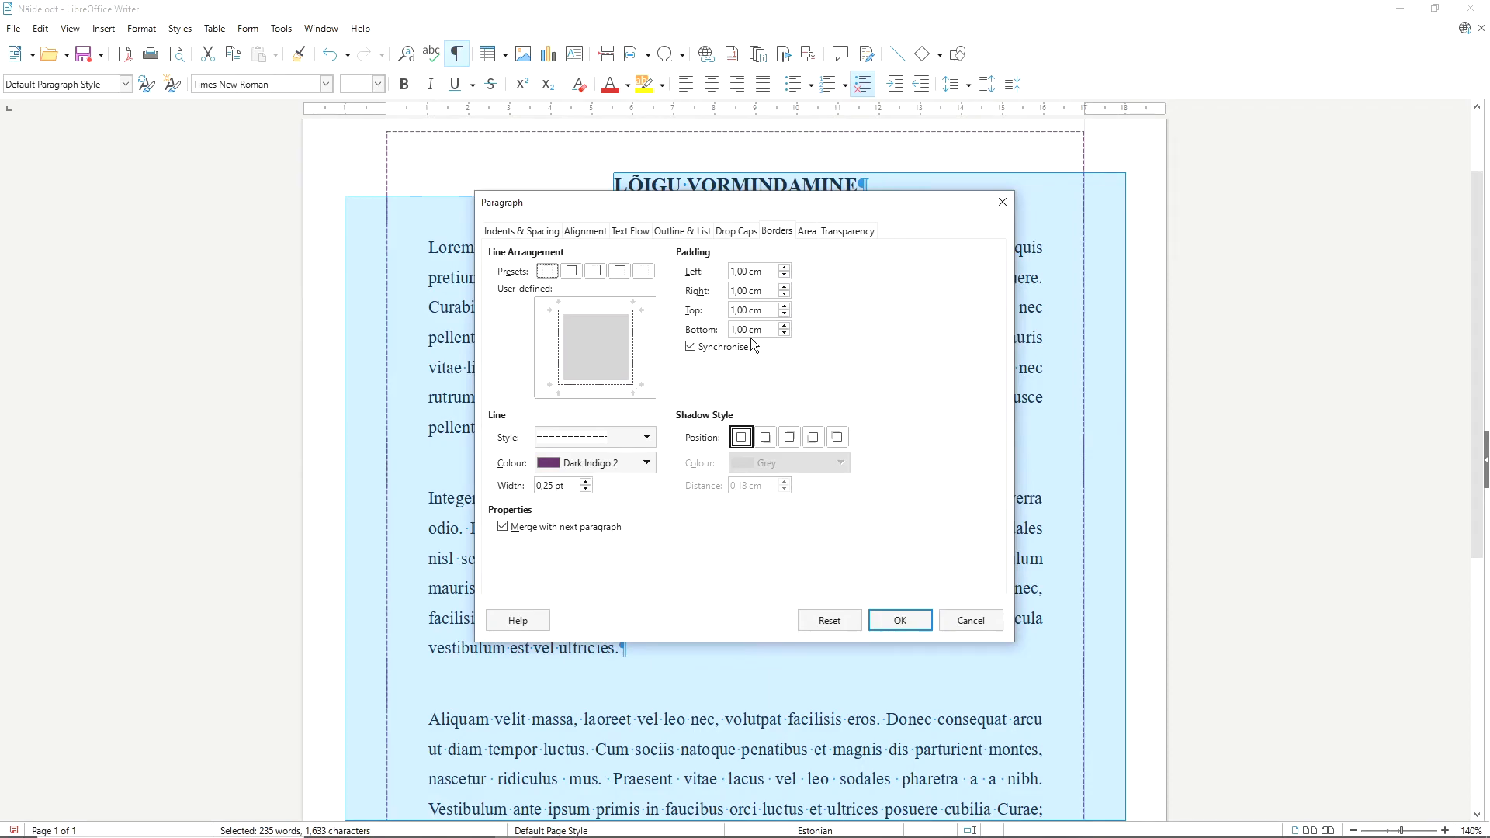
{"action": "left_click", "coordinate": [765, 438]}
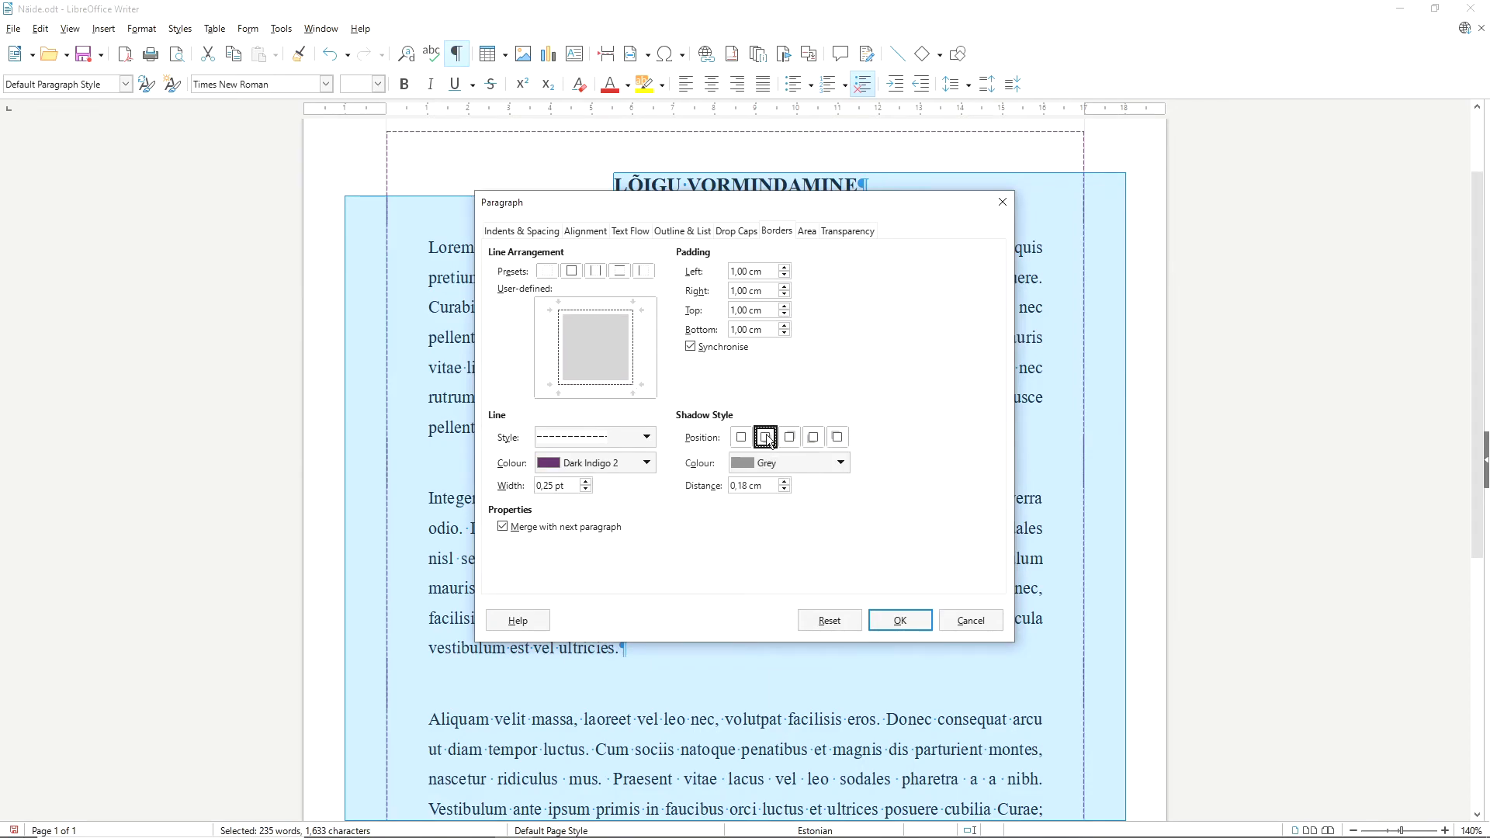
{"action": "left_click", "coordinate": [840, 465]}
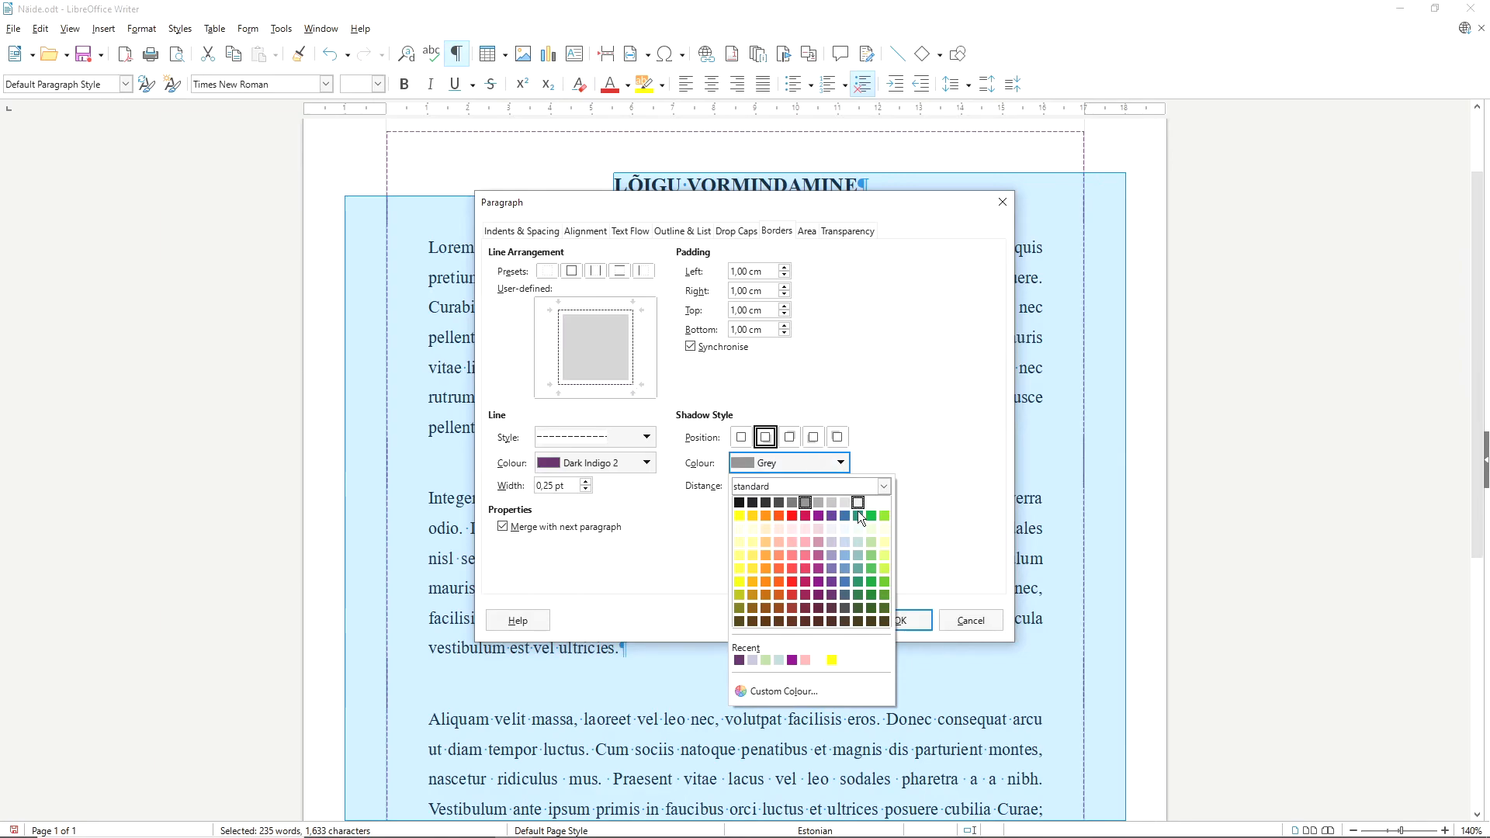
{"action": "left_click", "coordinate": [834, 544]}
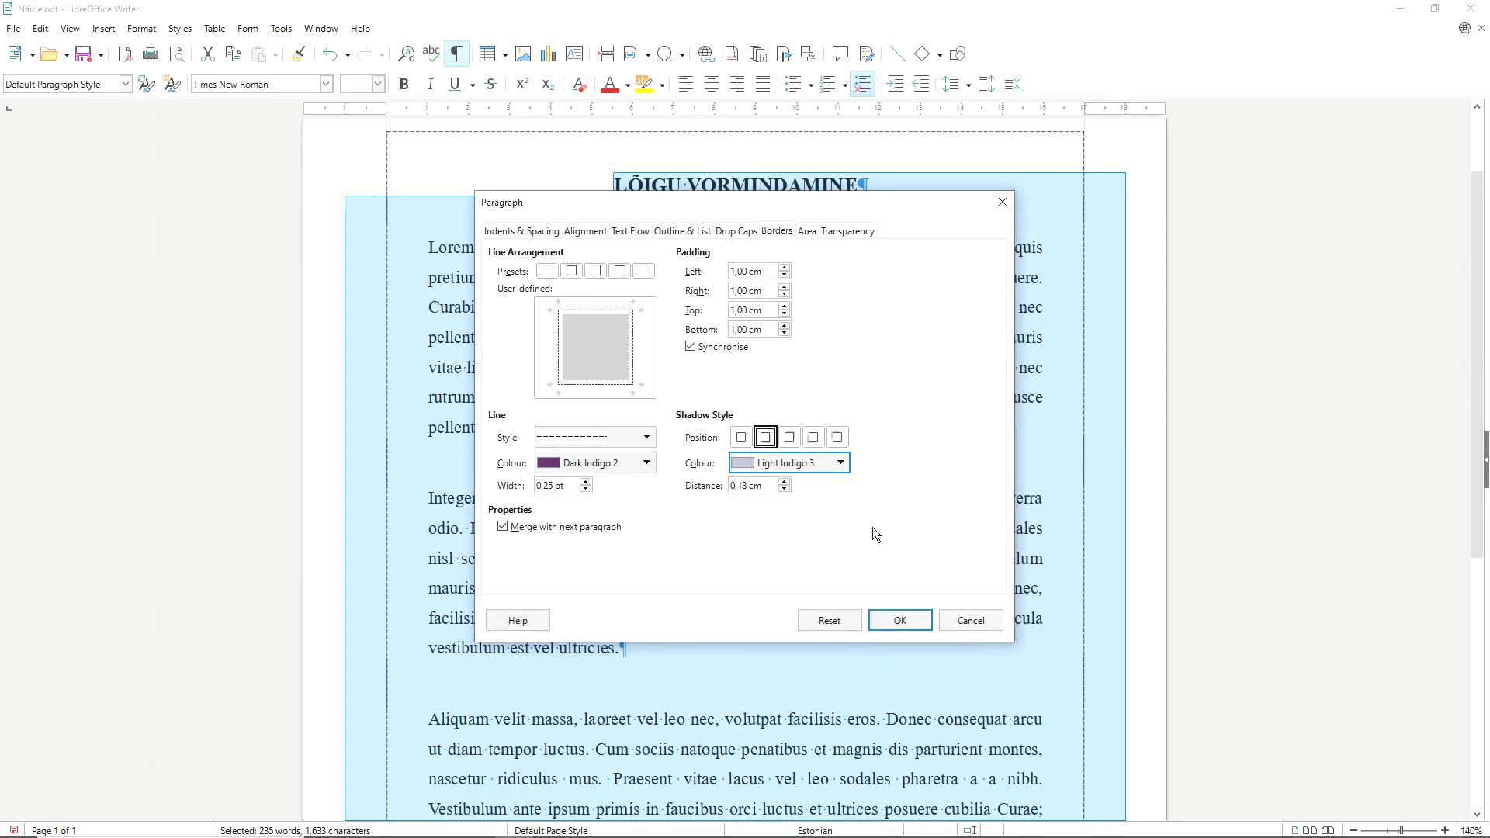
{"action": "left_click", "coordinate": [884, 620]}
{"action": "left_click", "coordinate": [896, 596]}
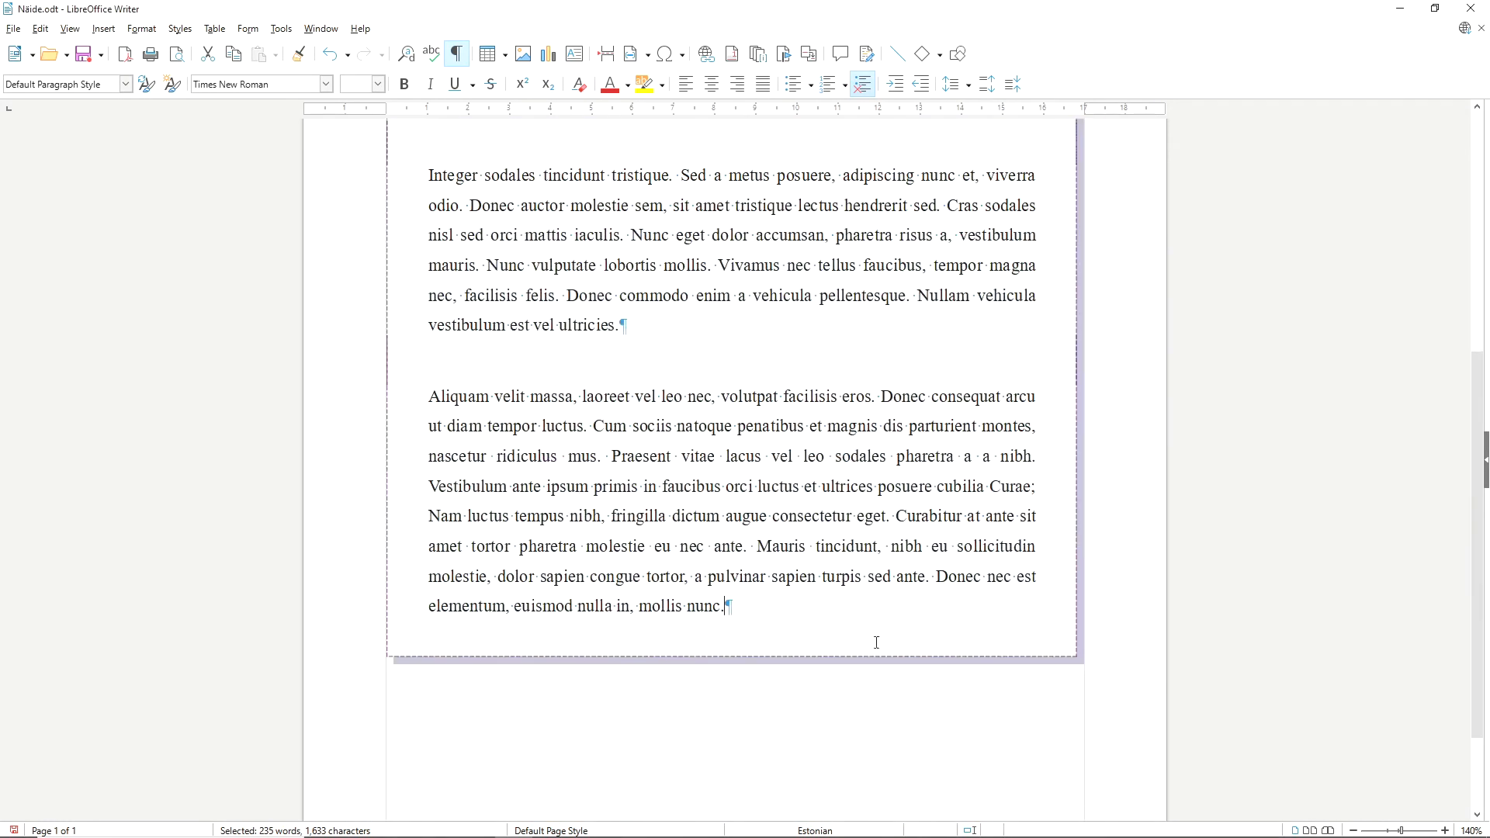
{"action": "scroll", "coordinate": [877, 644], "scroll_direction": "up", "scroll_amount": 5}
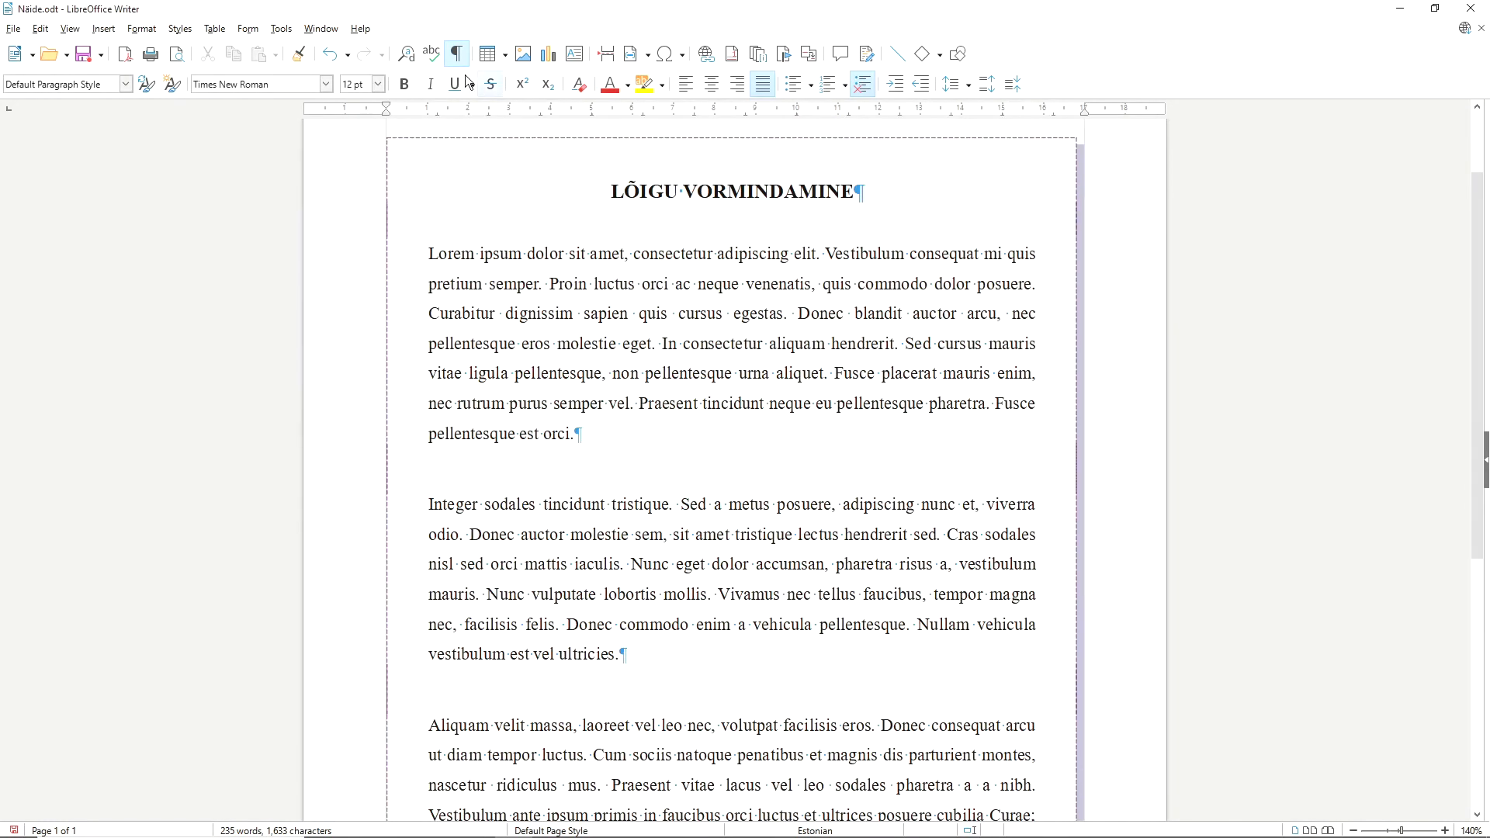
Undo the shadow and border formatting of all paragraphs, and delete the empty paragraph at the end of the text.
{"action": "left_click", "coordinate": [332, 54]}
{"action": "left_click", "coordinate": [664, 626]}
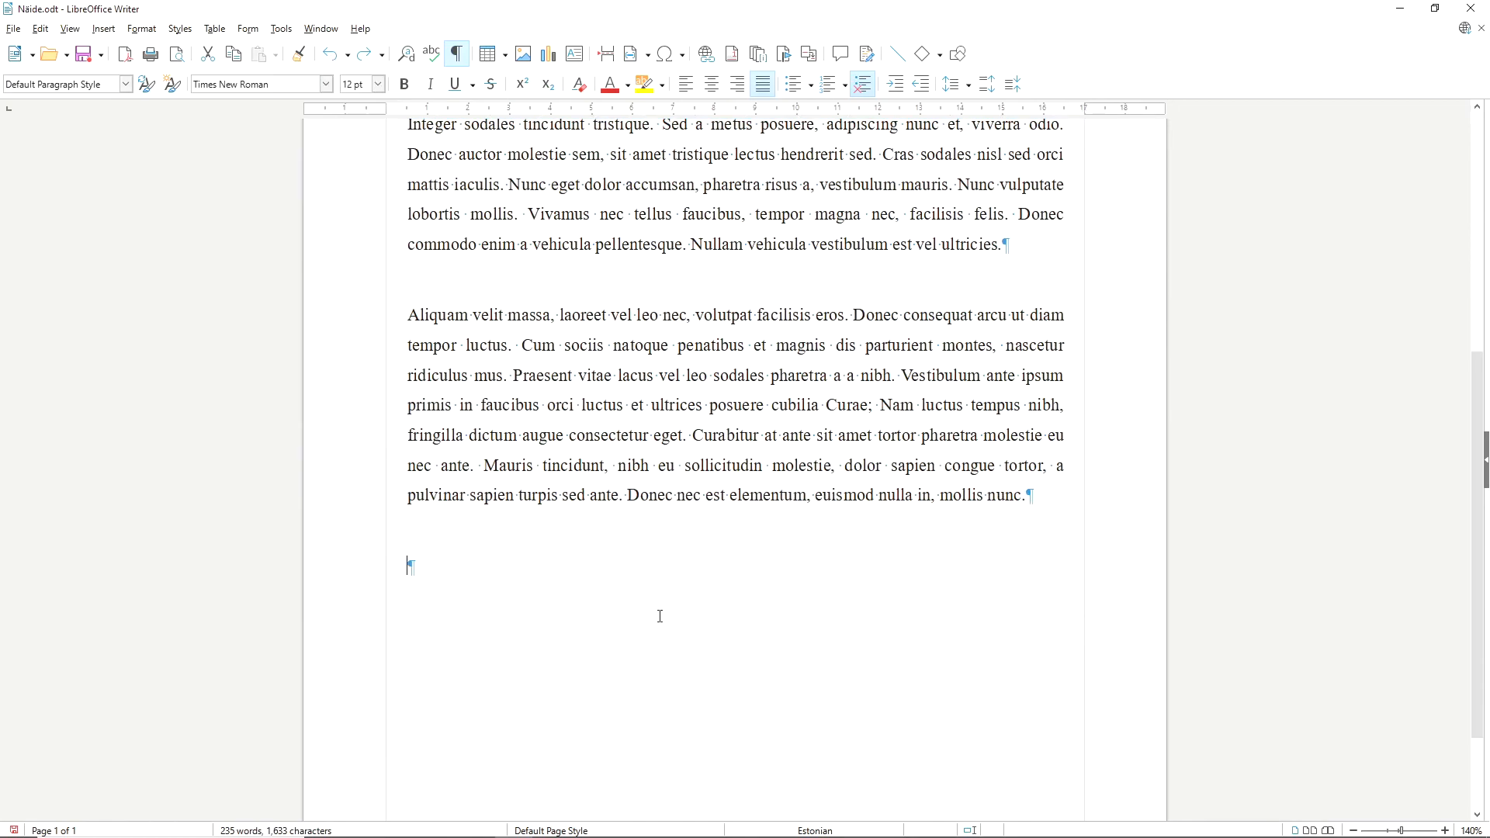
{"action": "key", "text": "BackSpace"}
{"action": "scroll", "coordinate": [724, 582], "scroll_direction": "up", "scroll_amount": 3}
{"action": "scroll", "coordinate": [723, 582], "scroll_direction": "up", "scroll_amount": 3}
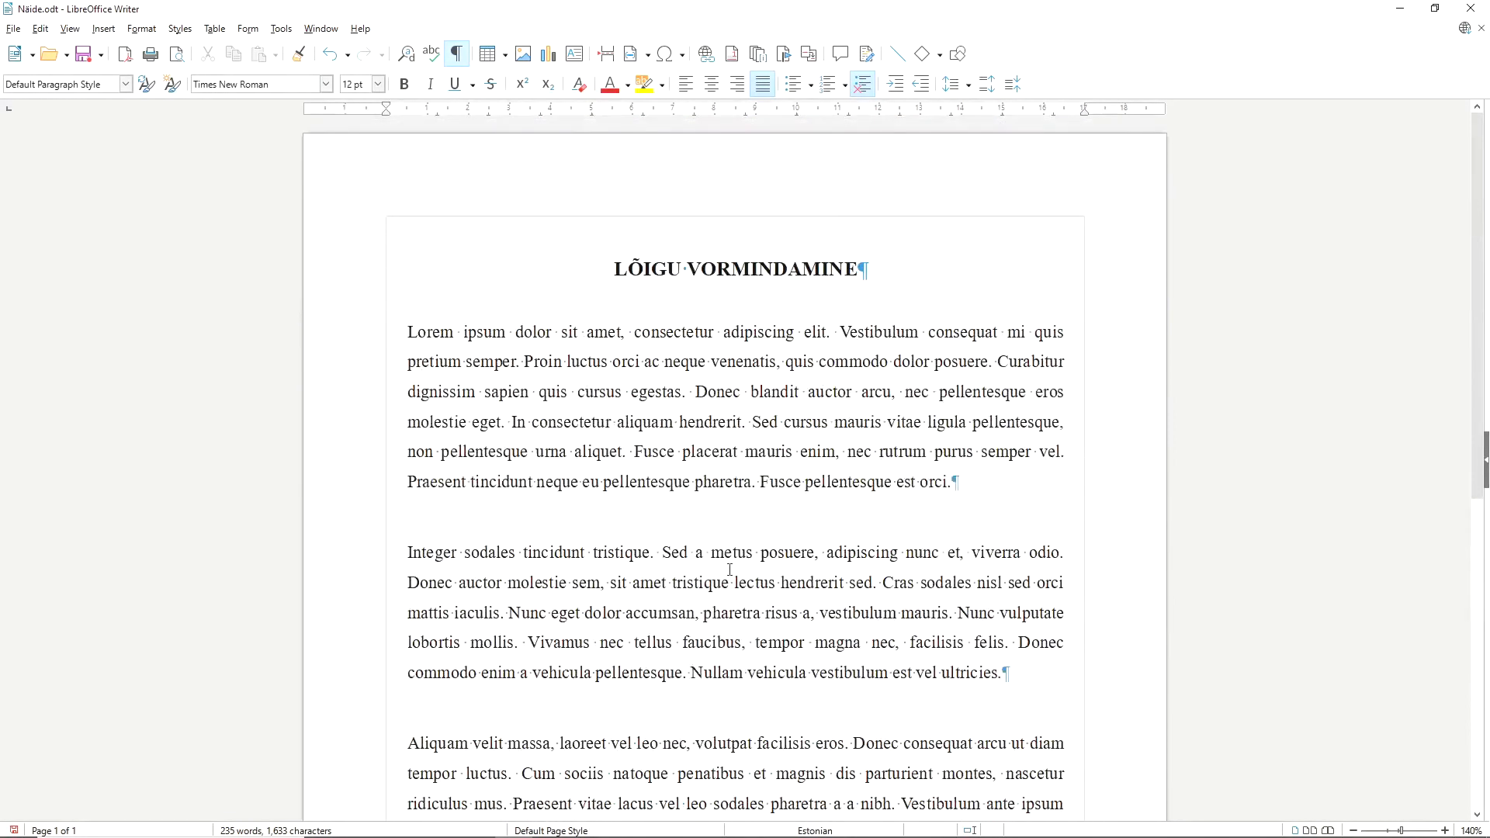
{"action": "scroll", "coordinate": [730, 568], "scroll_direction": "down", "scroll_amount": 1}
{"action": "scroll", "coordinate": [736, 537], "scroll_direction": "down", "scroll_amount": 1}
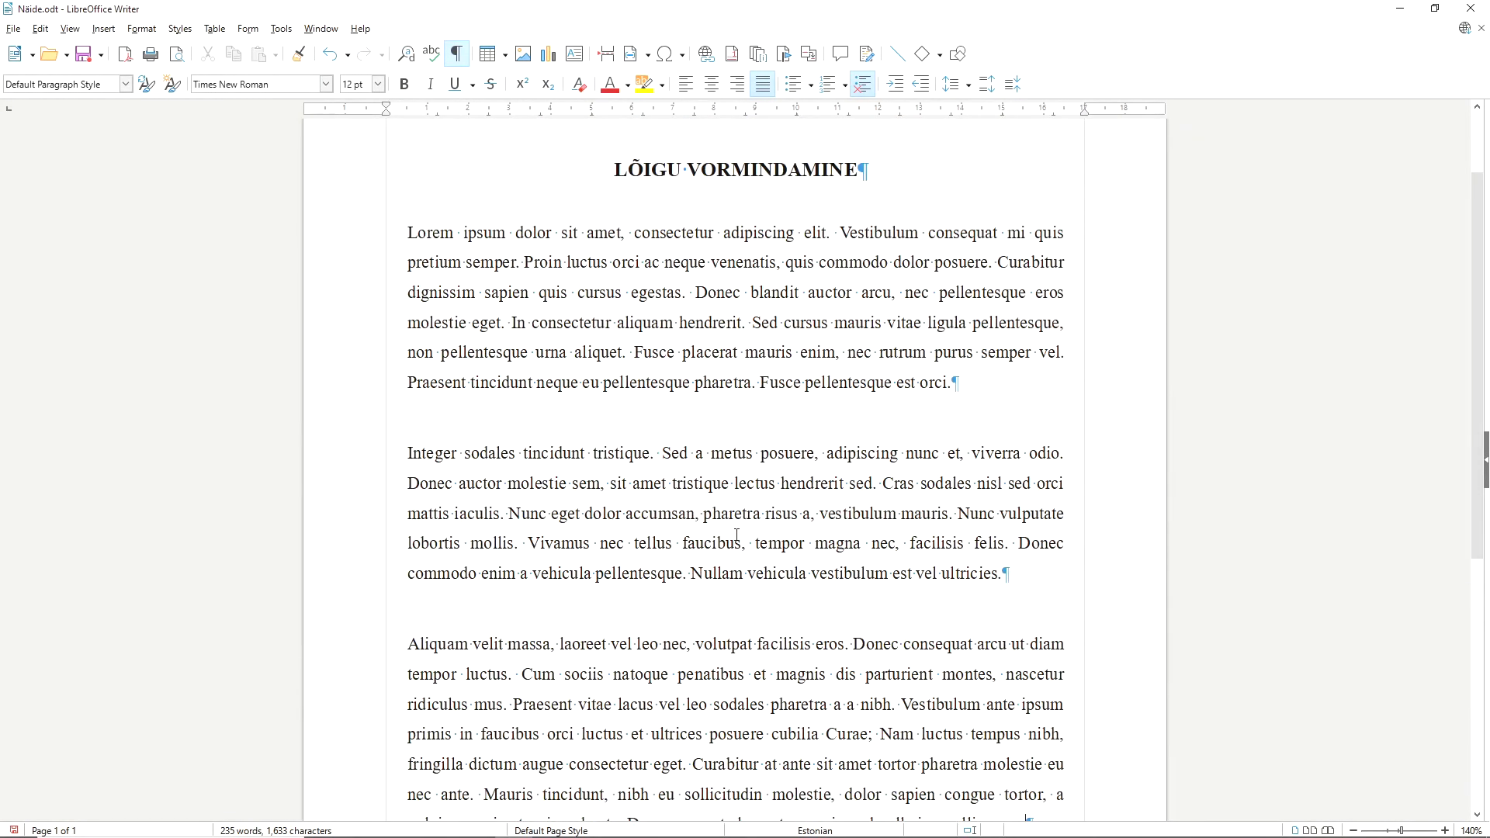